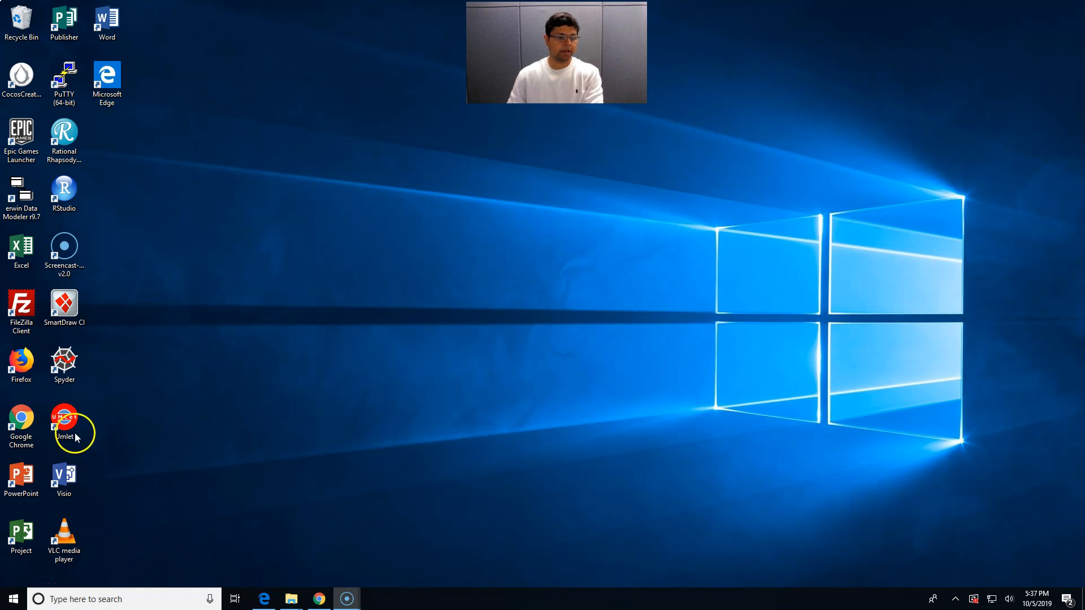
Launch Visio and create a new drawing from the Data Flow Diagram template
{"action": "left_click", "coordinate": [65, 486]}
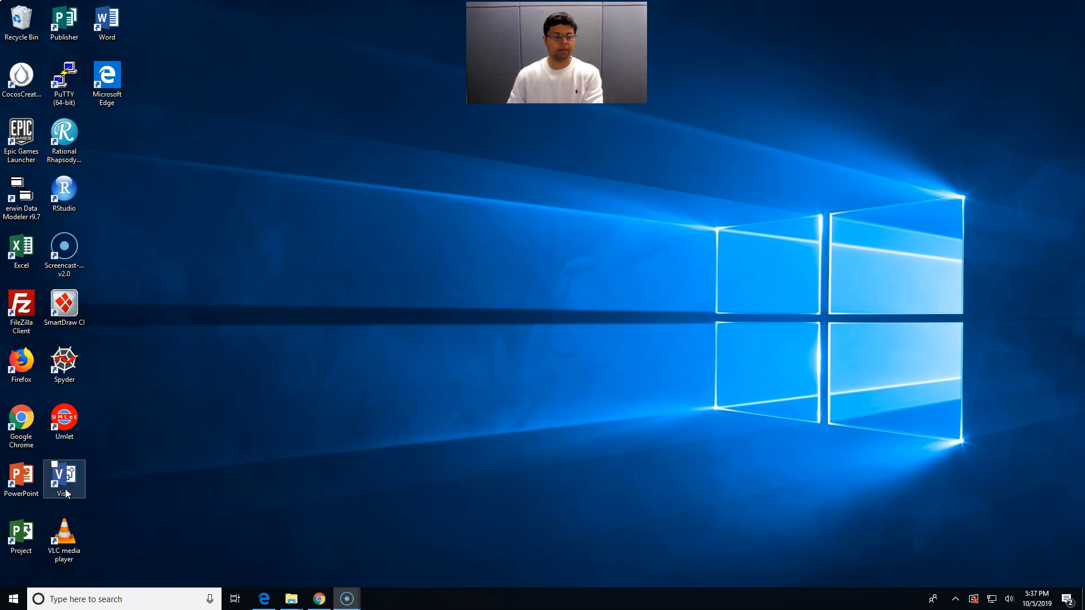
{"action": "double_click", "coordinate": [66, 493]}
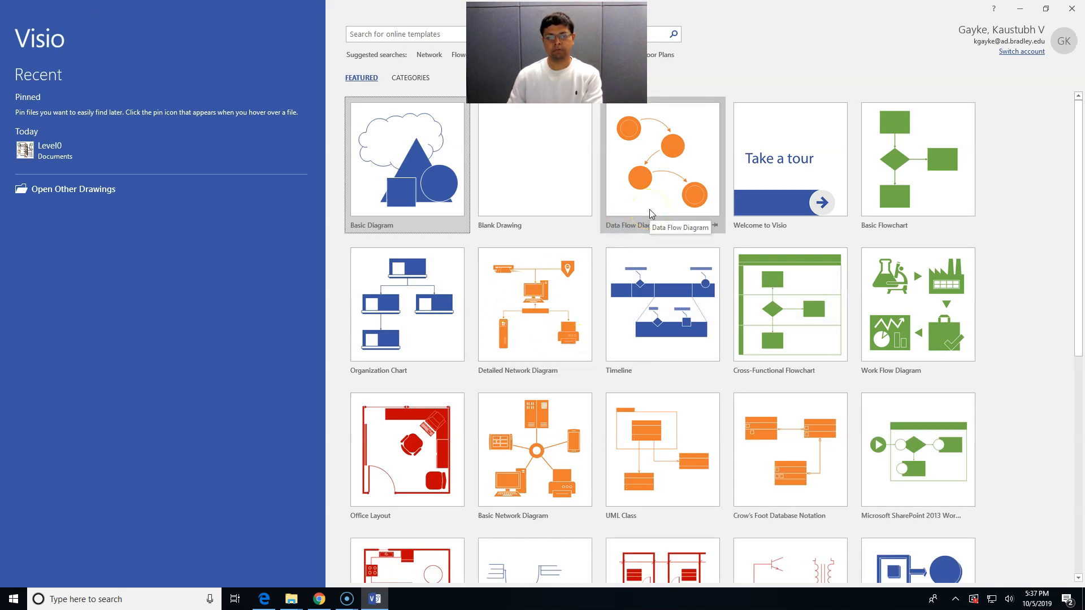
{"action": "double_click", "coordinate": [649, 213]}
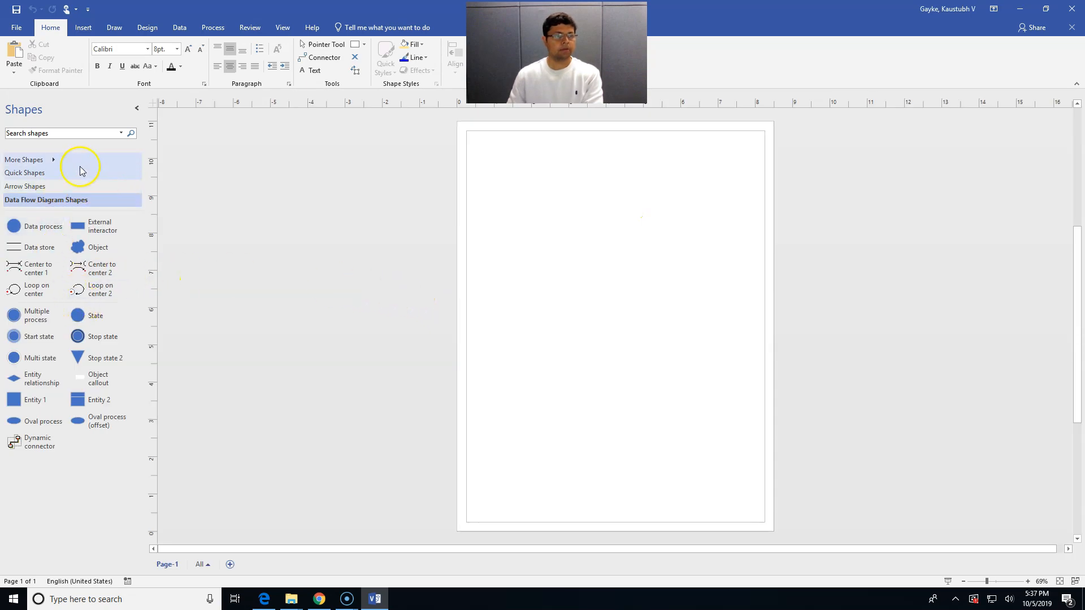
Load the Gane-Sarson stencil from More Shapes > Software and Database > Software
{"action": "left_click", "coordinate": [57, 163]}
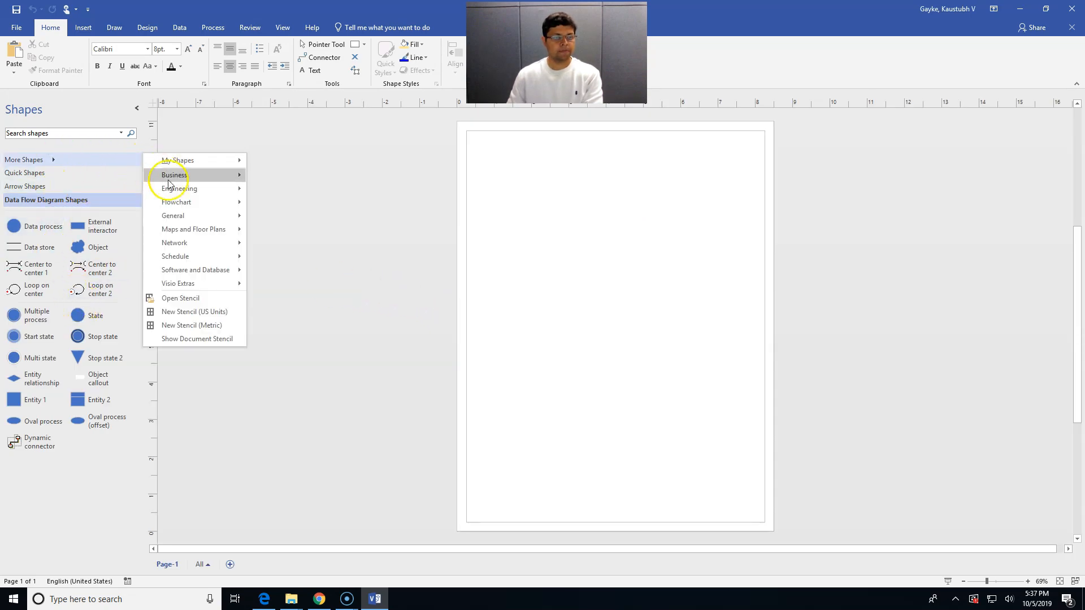
{"action": "mouse_move", "coordinate": [196, 270]}
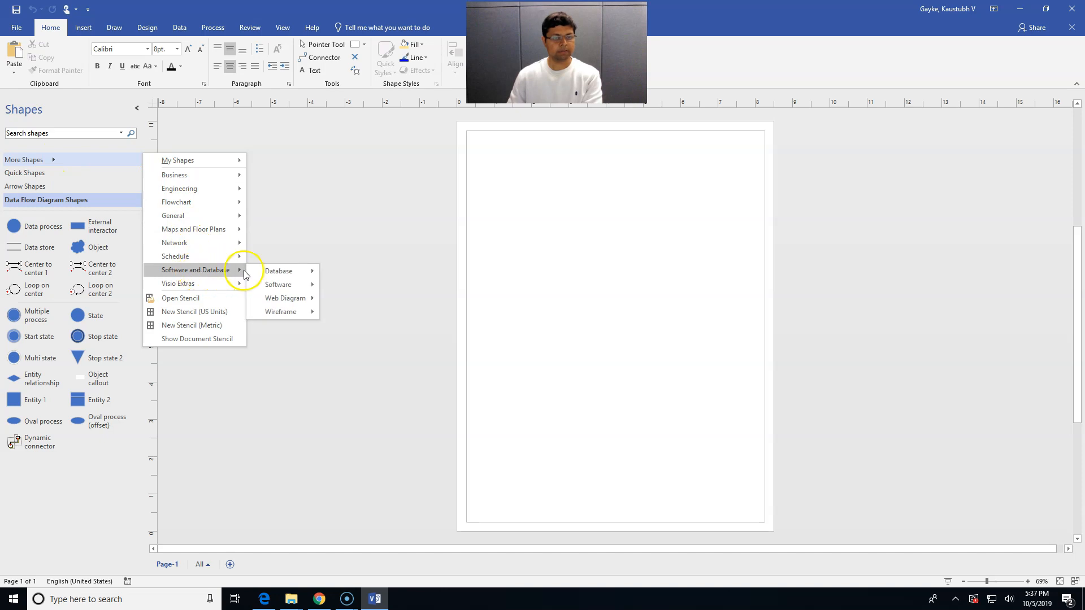
{"action": "mouse_move", "coordinate": [282, 285]}
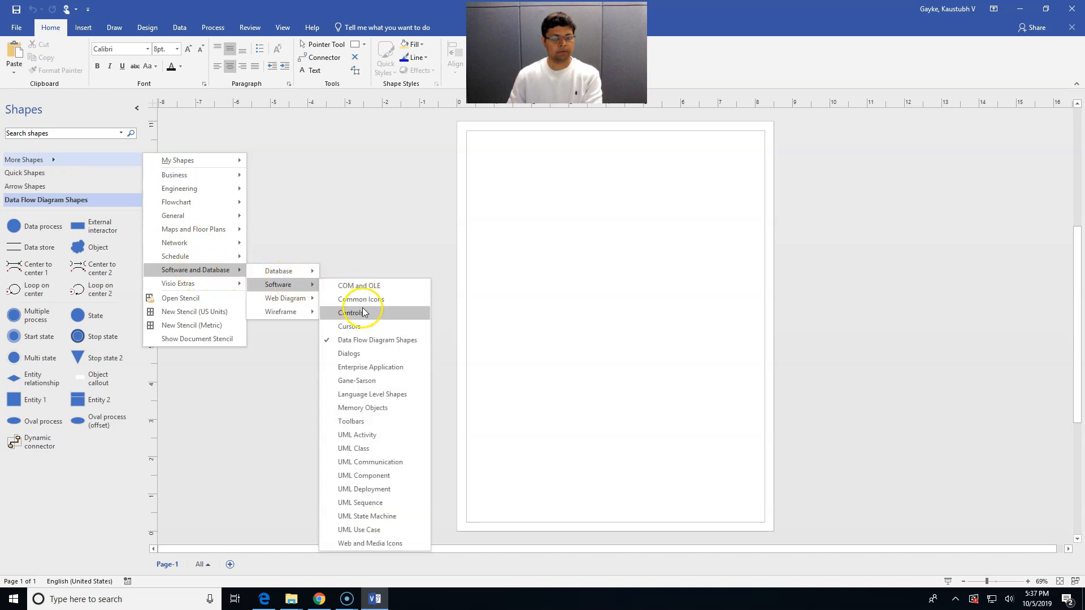
{"action": "left_click", "coordinate": [356, 380]}
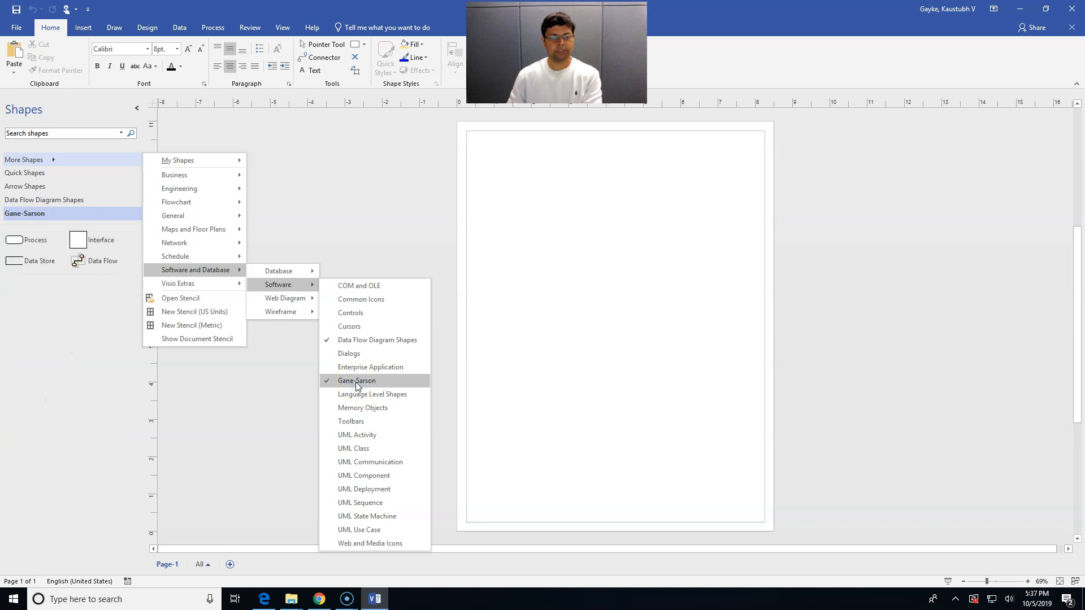
{"action": "left_click", "coordinate": [279, 380]}
{"action": "left_click", "coordinate": [64, 278]}
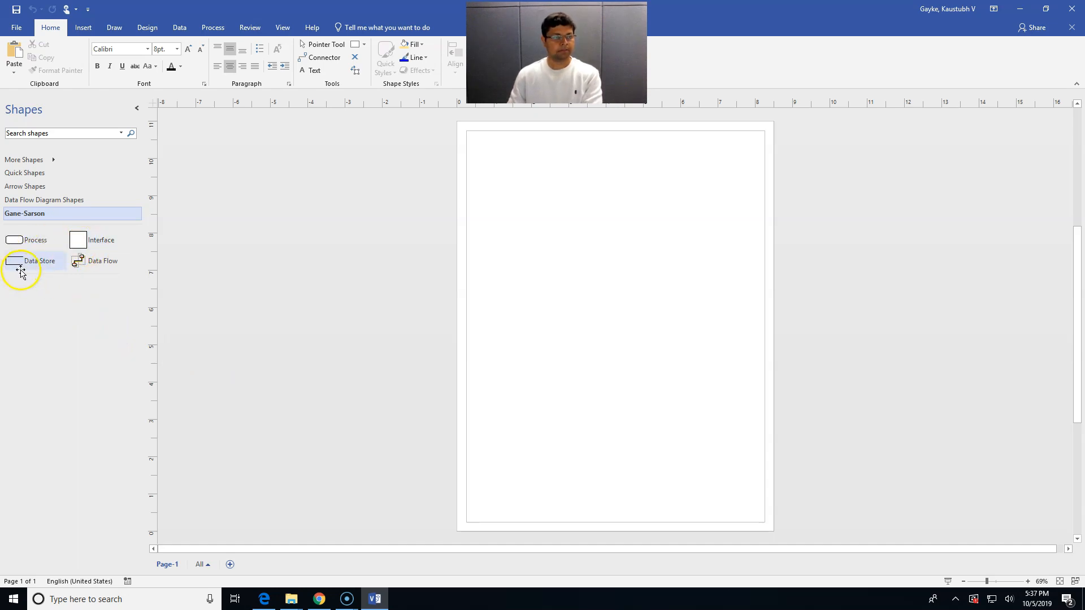
{"action": "left_click", "coordinate": [220, 342]}
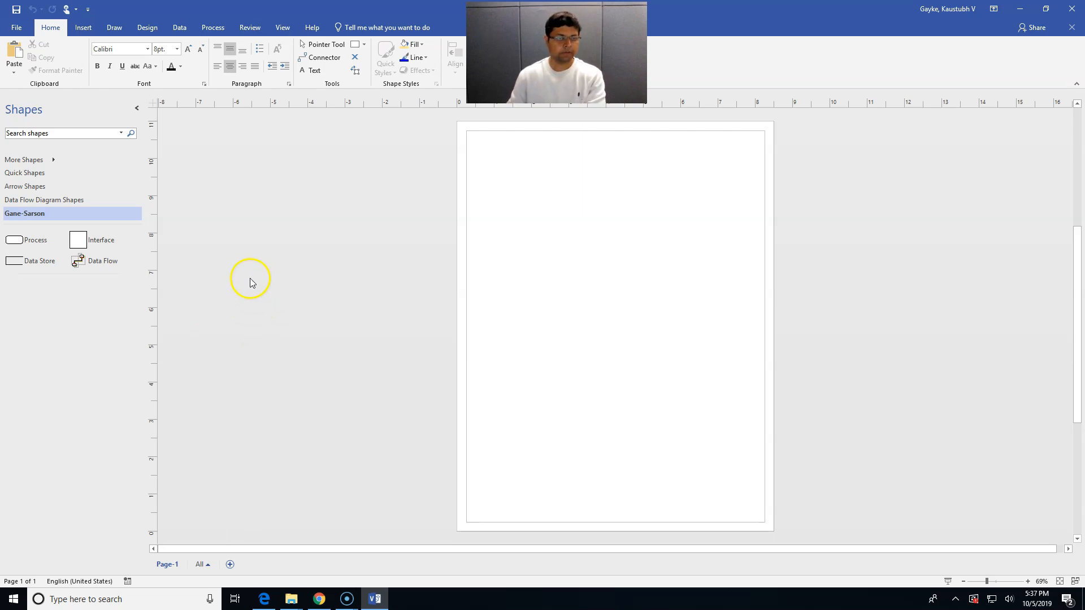
Place three Interface entities labelled Buyers, Fashionista (beside it) and Products (below Buyers)
{"action": "left_click", "coordinate": [92, 238]}
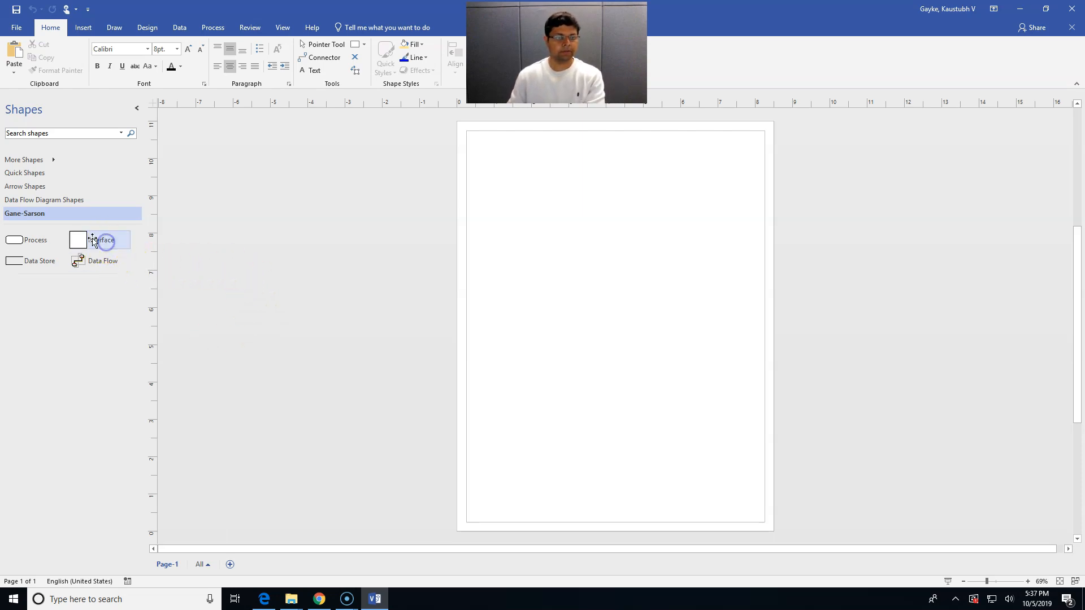
{"action": "left_click_drag", "start_coordinate": [92, 238], "coordinate": [527, 212]}
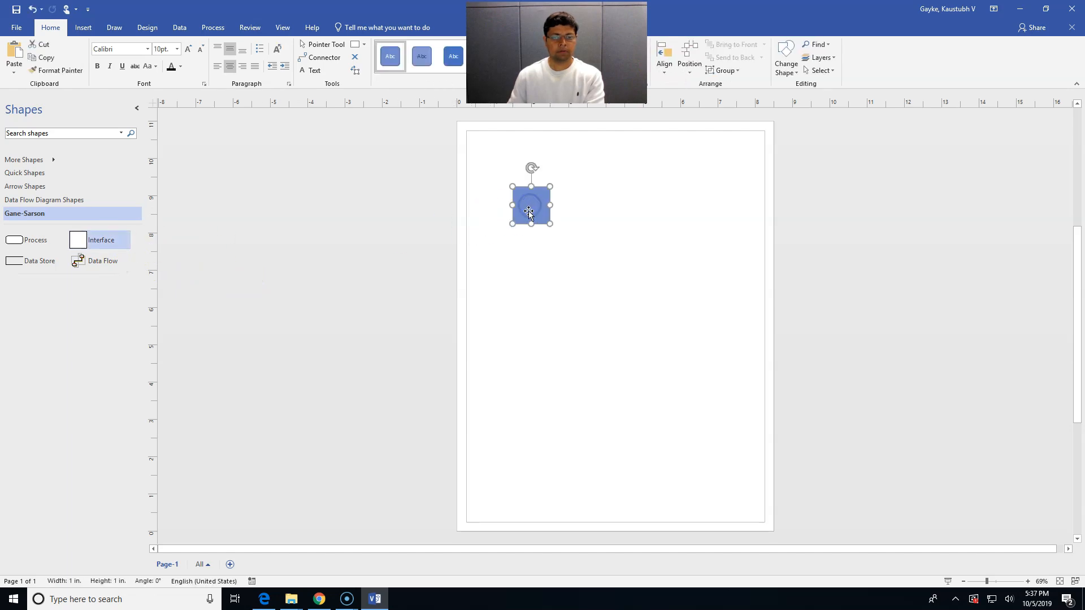
{"action": "type", "text": "Buy"}
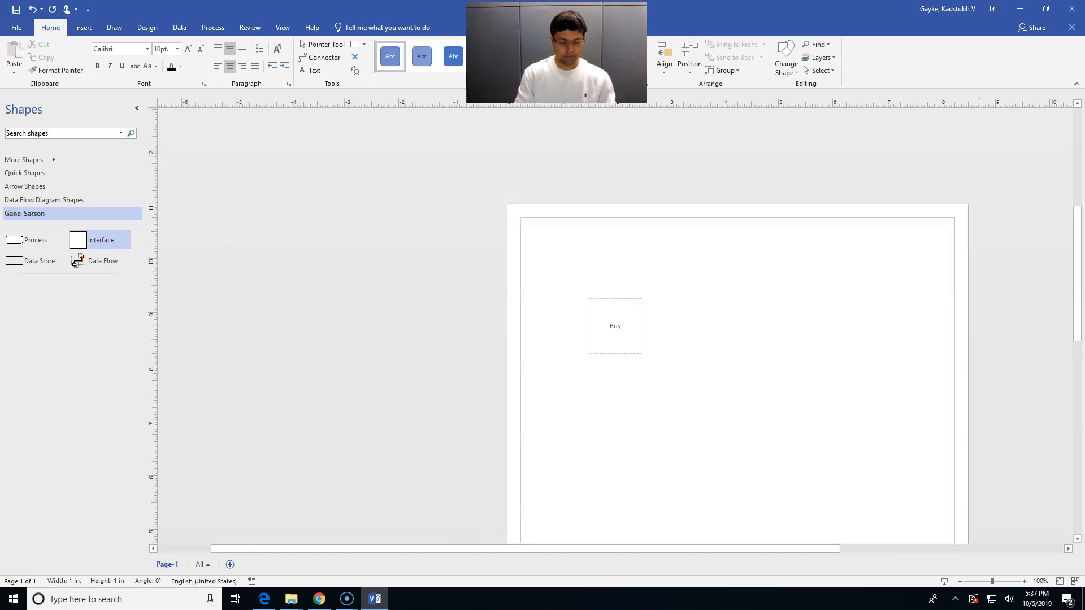
{"action": "type", "text": "ers"}
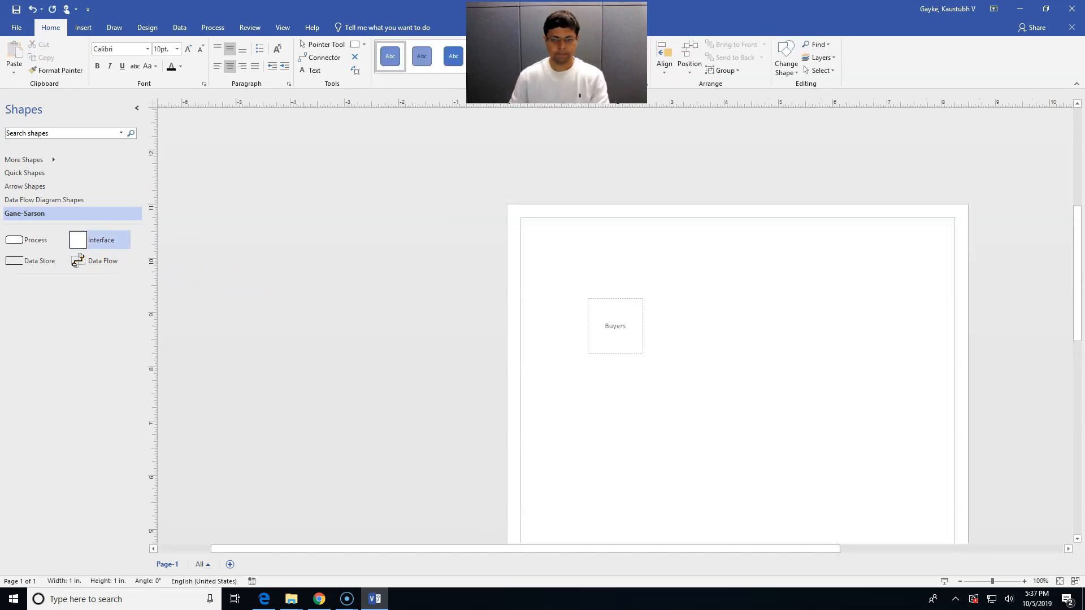
{"action": "left_click", "coordinate": [530, 342]}
{"action": "left_click_drag", "start_coordinate": [92, 242], "coordinate": [699, 205]}
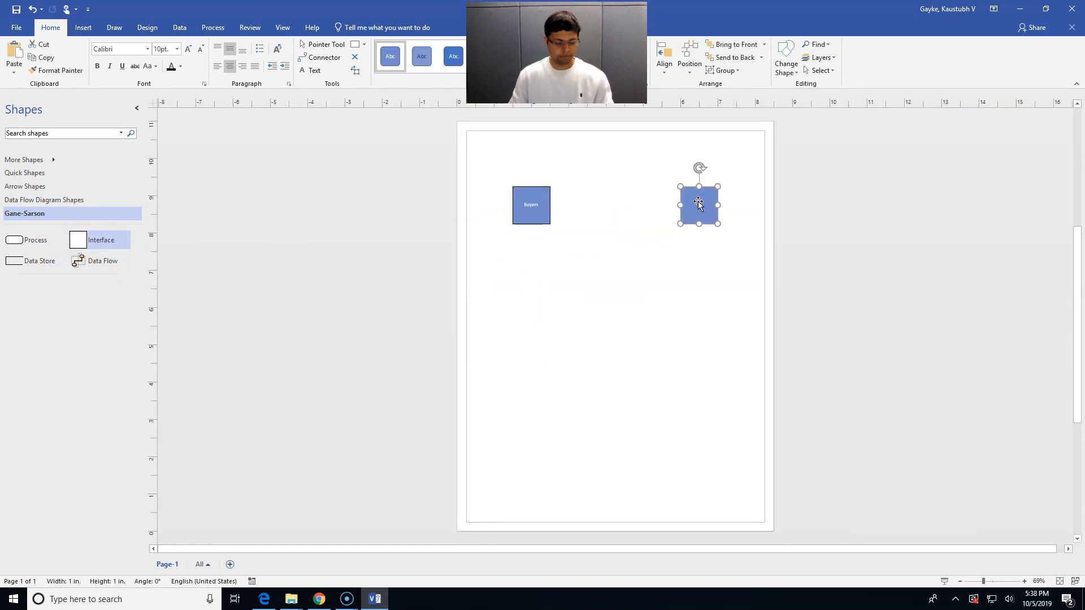
{"action": "type", "text": "Fash"}
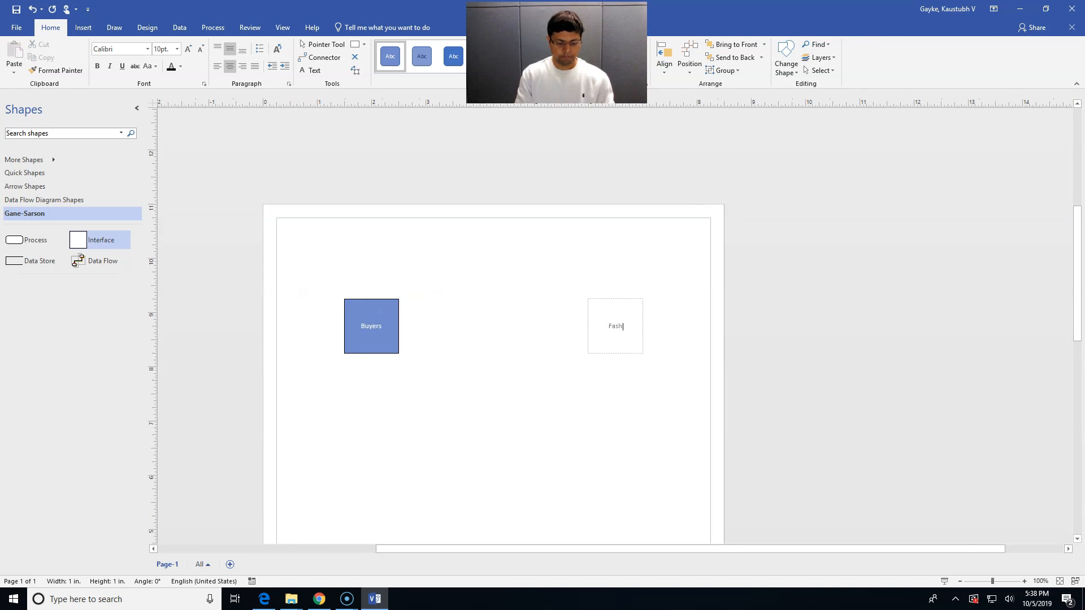
{"action": "type", "text": "ionista"}
{"action": "left_click", "coordinate": [552, 375]}
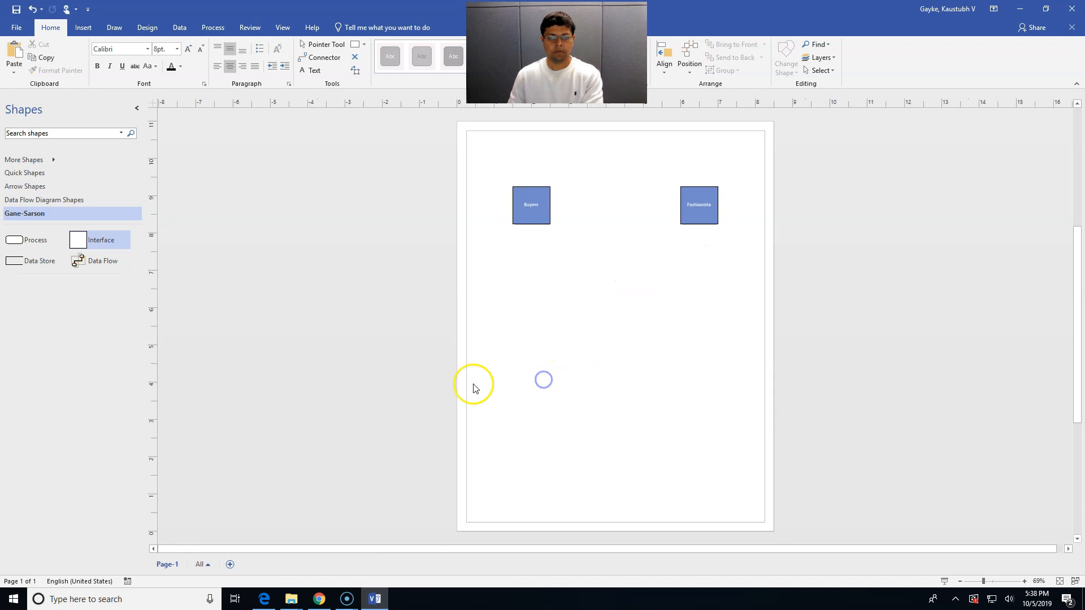
{"action": "left_click_drag", "start_coordinate": [104, 238], "coordinate": [535, 301]}
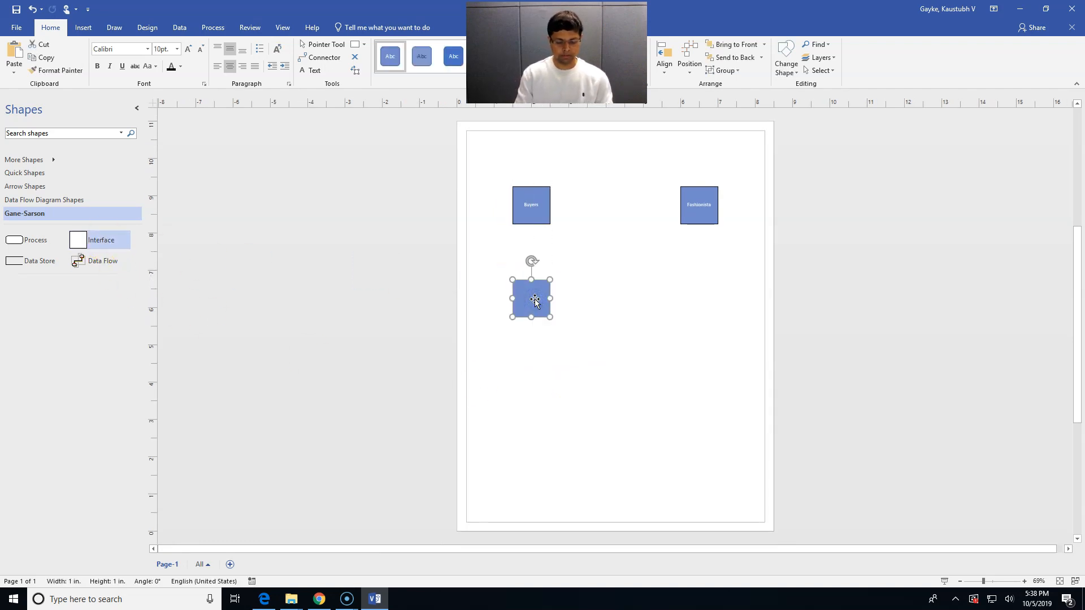
{"action": "type", "text": "Products"}
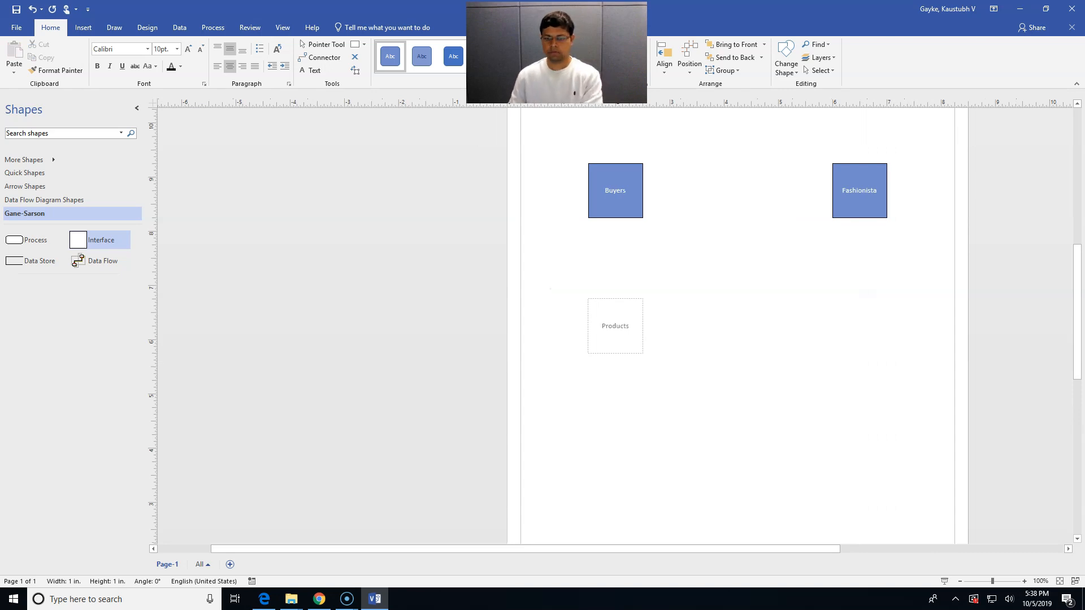
{"action": "left_click", "coordinate": [568, 463]}
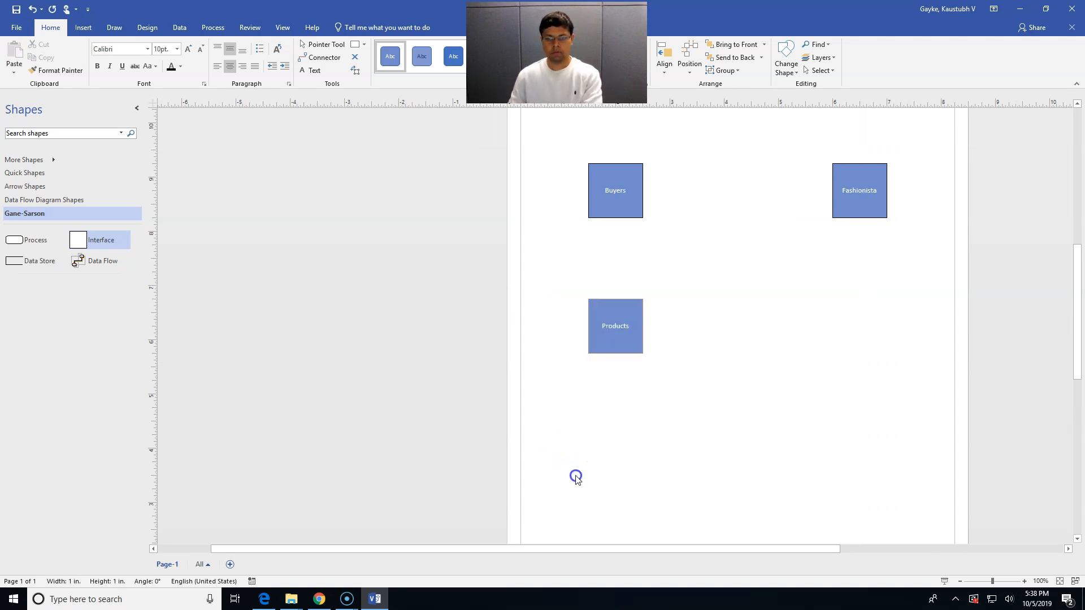
{"action": "left_click", "coordinate": [89, 261]}
Place a Data Store right of Products and label it 'Online Shopping Database'
{"action": "left_click", "coordinate": [37, 262]}
{"action": "left_click_drag", "start_coordinate": [37, 262], "coordinate": [656, 354]}
{"action": "left_click", "coordinate": [656, 355]}
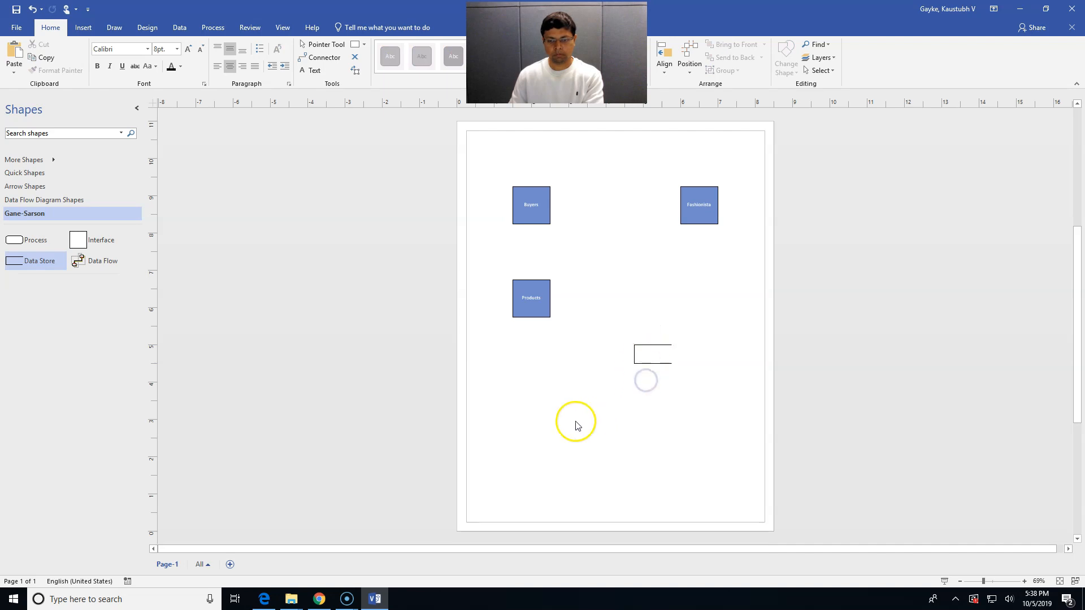
{"action": "left_click", "coordinate": [538, 298]}
{"action": "left_click", "coordinate": [649, 354]}
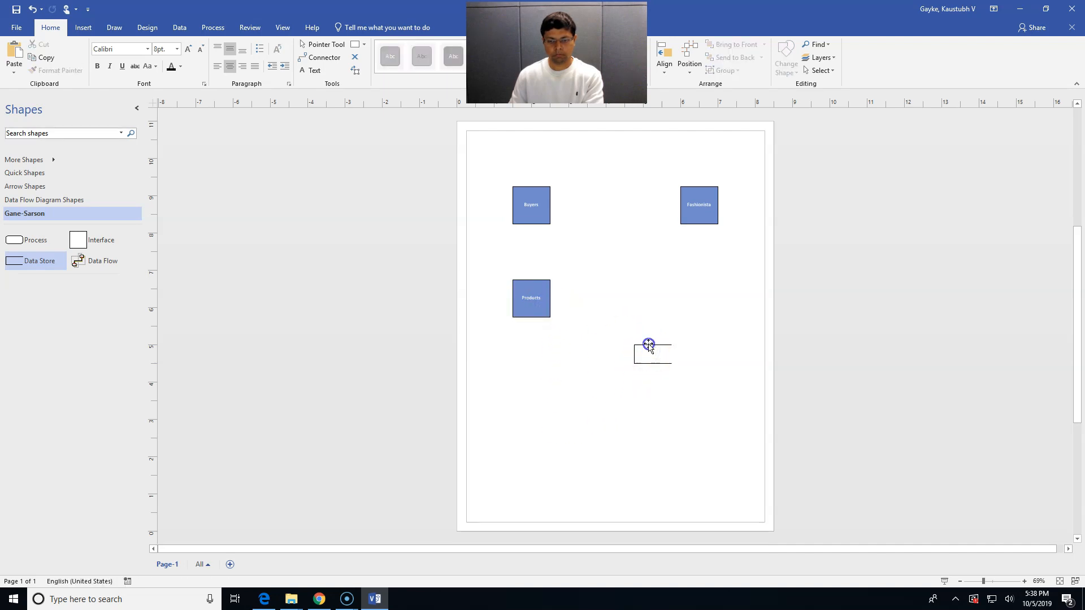
{"action": "left_click", "coordinate": [648, 346]}
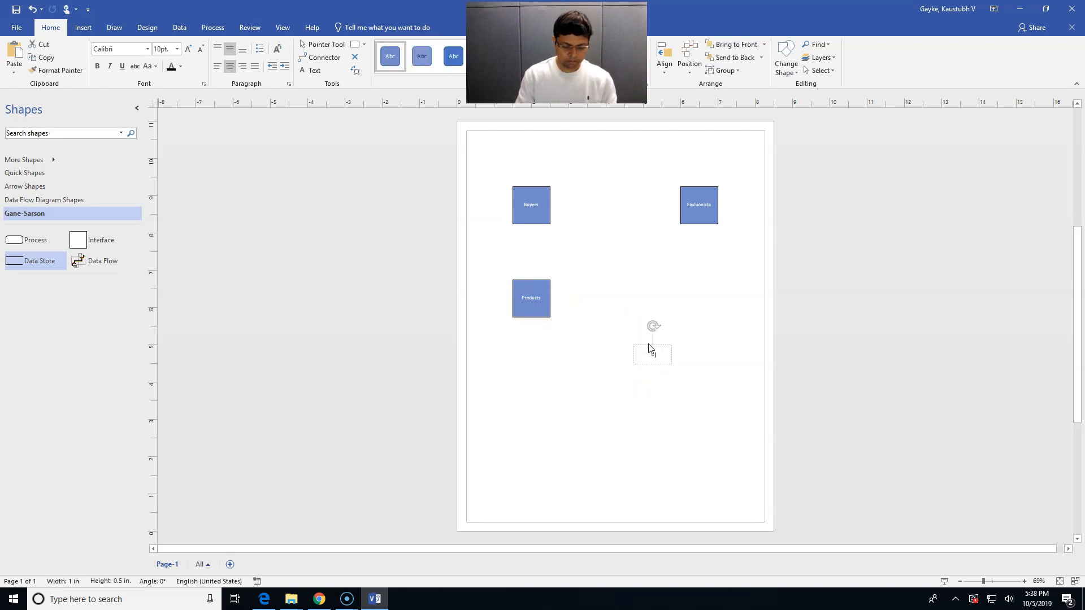
{"action": "type", "text": "Online Shopping"}
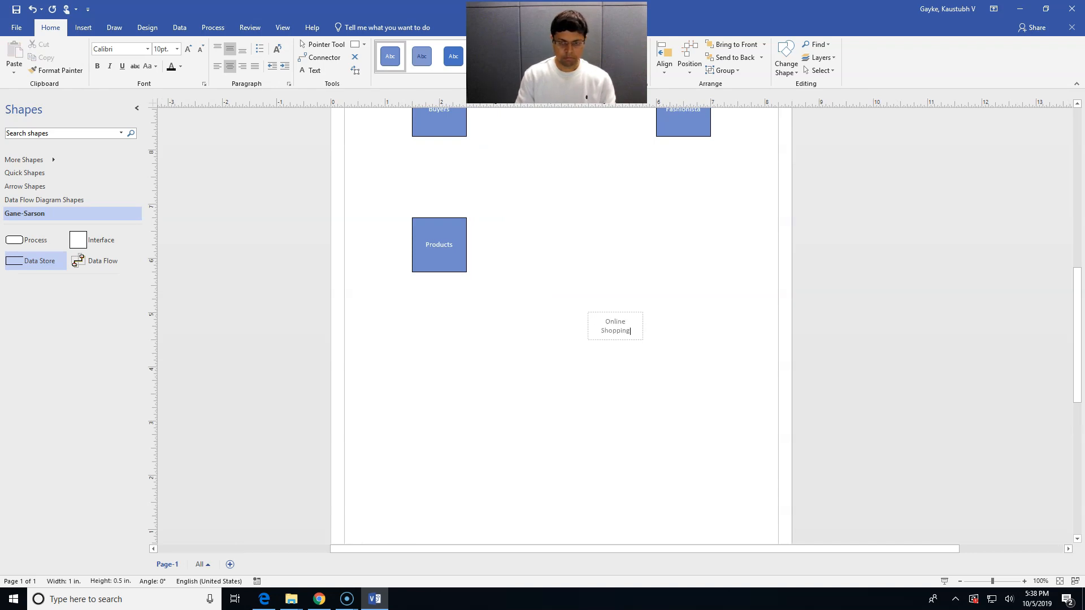
{"action": "type", "text": " Database"}
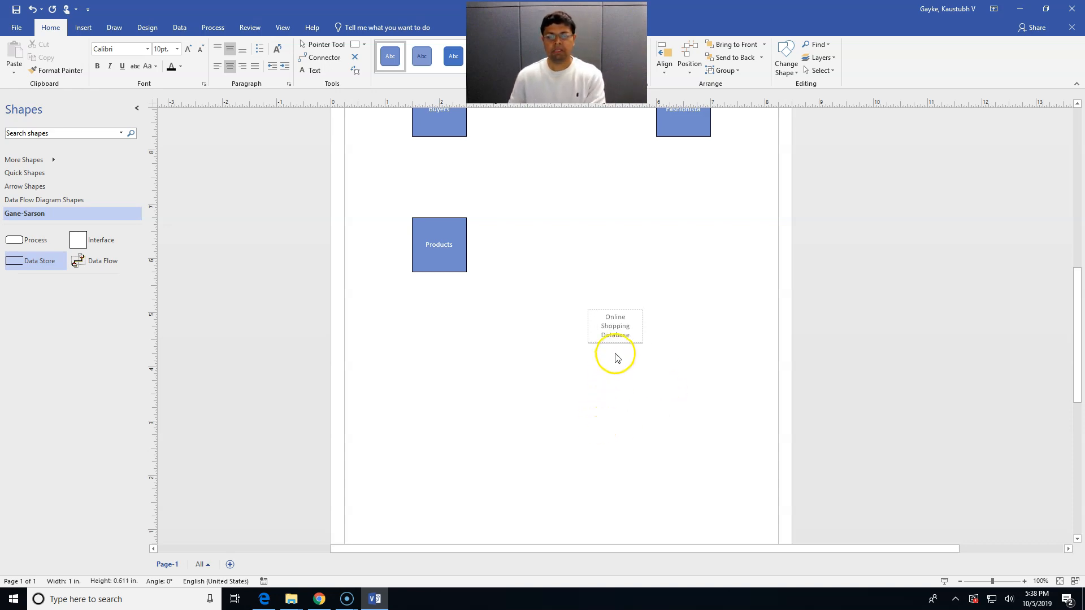
{"action": "left_click", "coordinate": [602, 368]}
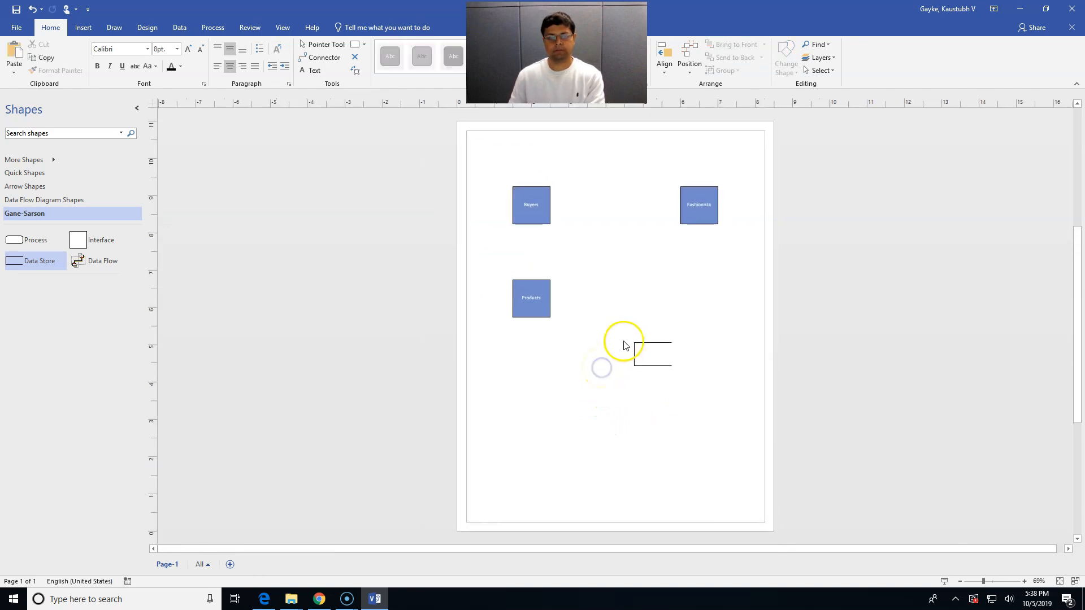
Make the database label text black and move the store further down and right
{"action": "left_click", "coordinate": [667, 368]}
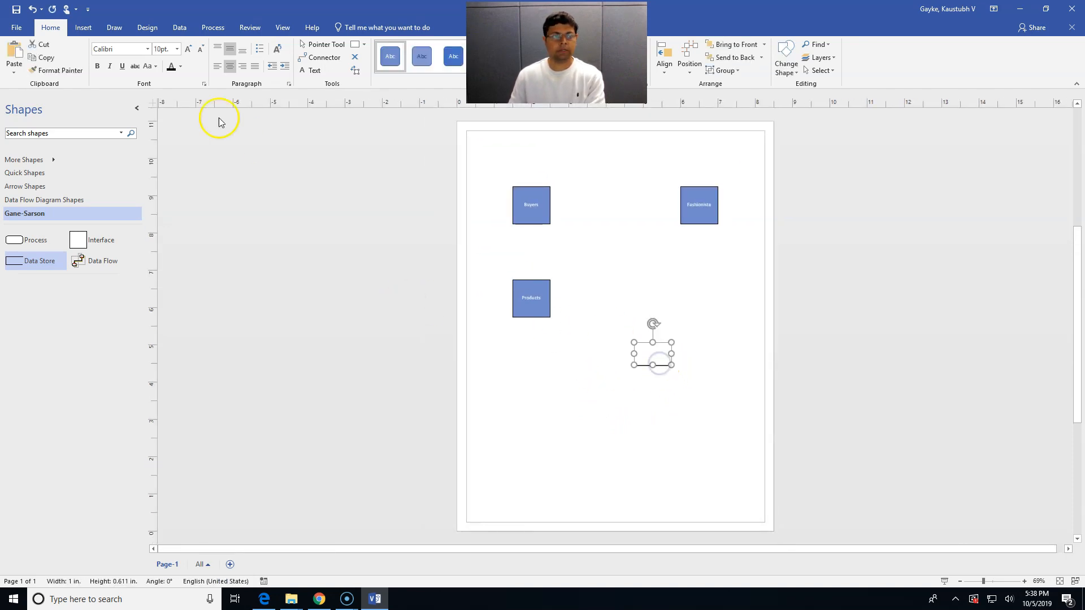
{"action": "left_click", "coordinate": [173, 73]}
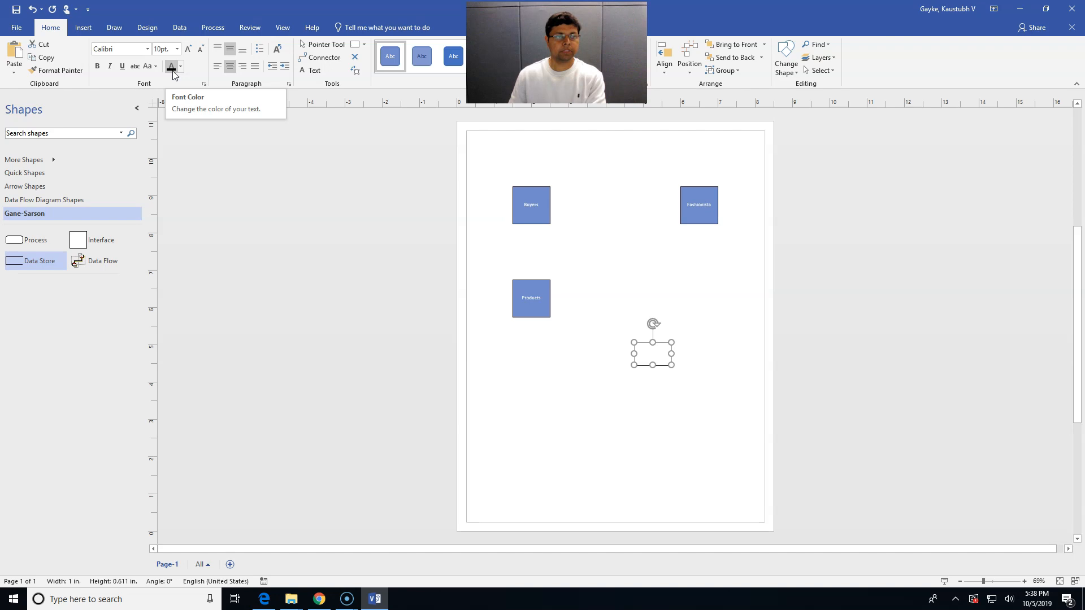
{"action": "left_click", "coordinate": [177, 69]}
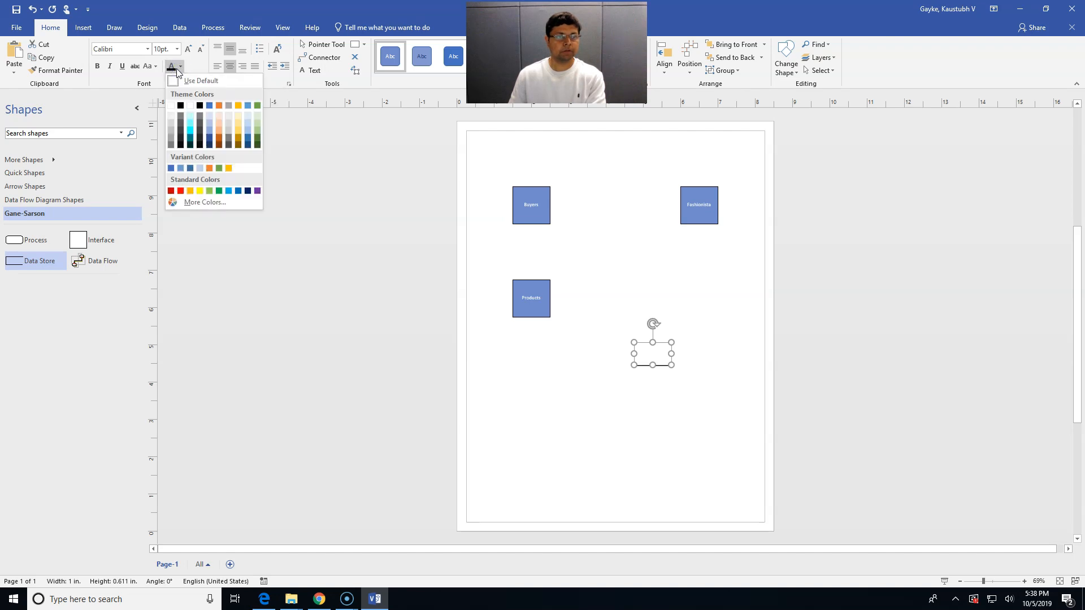
{"action": "left_click", "coordinate": [173, 74]}
{"action": "left_click", "coordinate": [173, 73]}
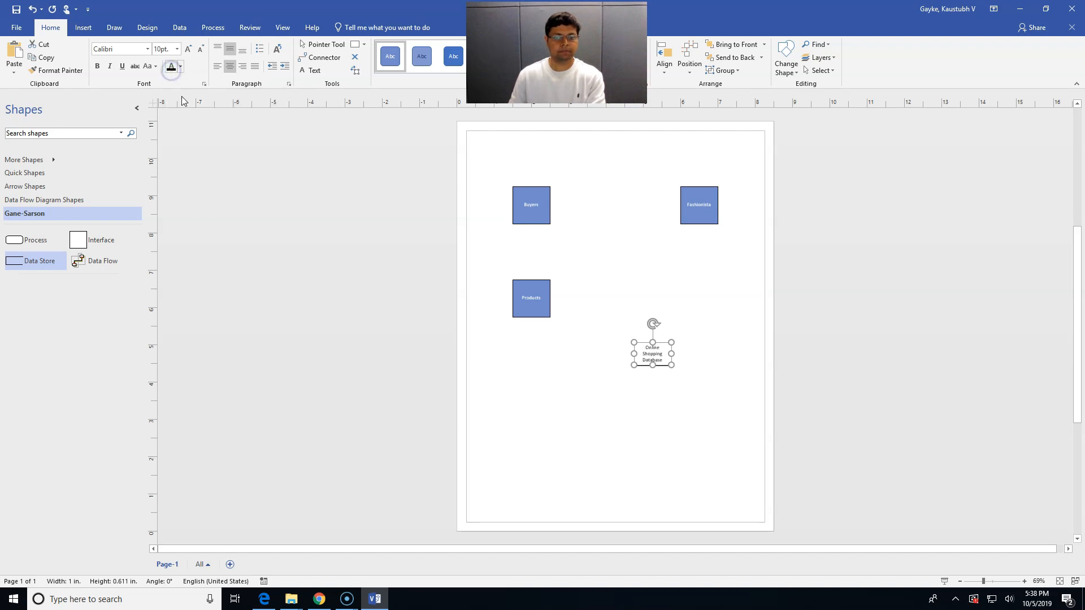
{"action": "left_click", "coordinate": [270, 266]}
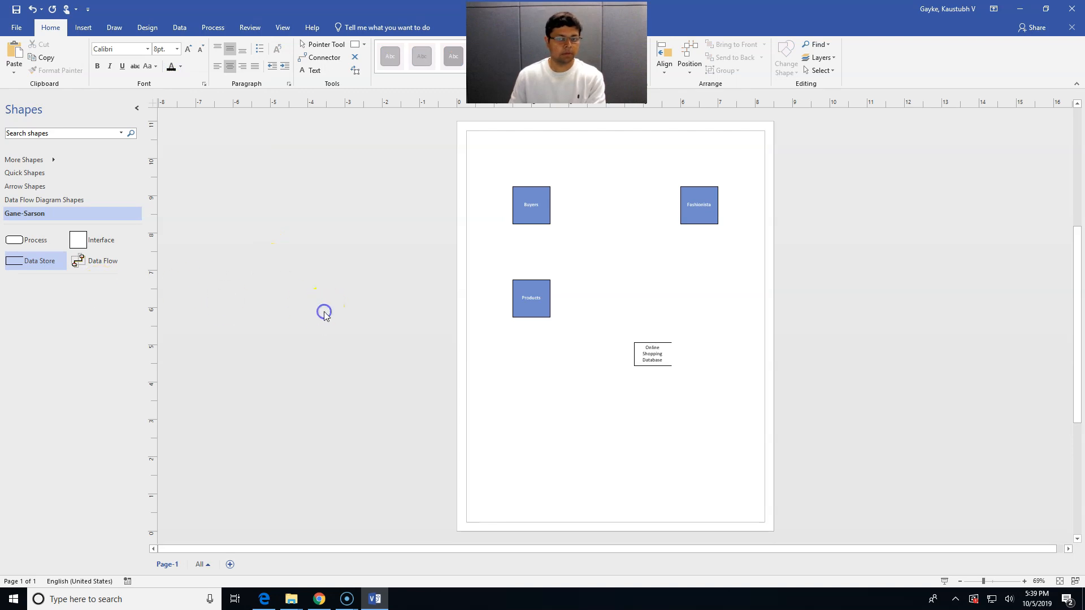
{"action": "left_click", "coordinate": [649, 350]}
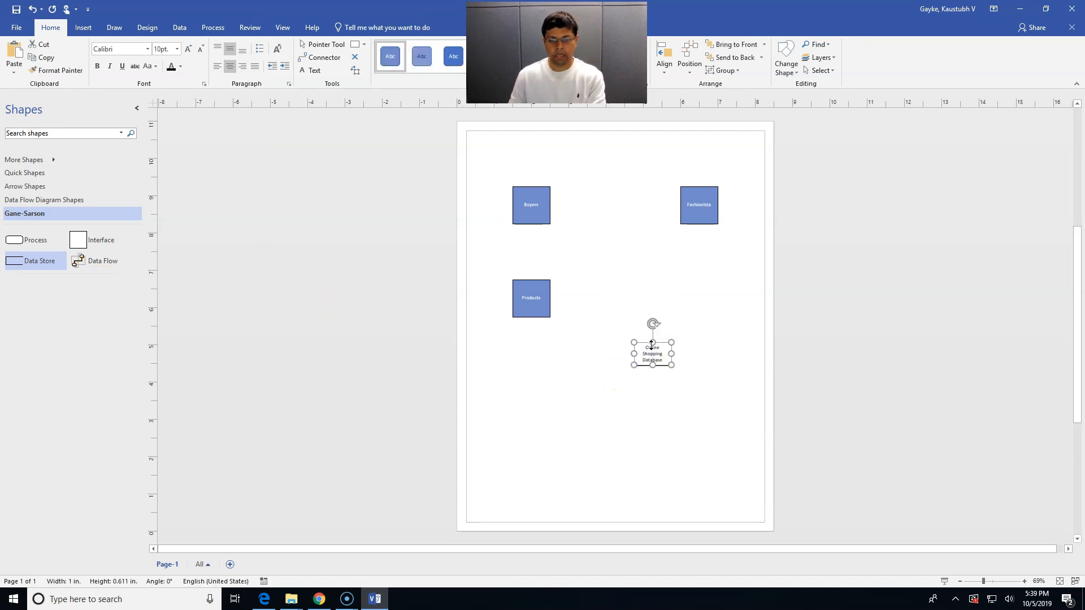
{"action": "left_click_drag", "start_coordinate": [656, 351], "coordinate": [688, 371]}
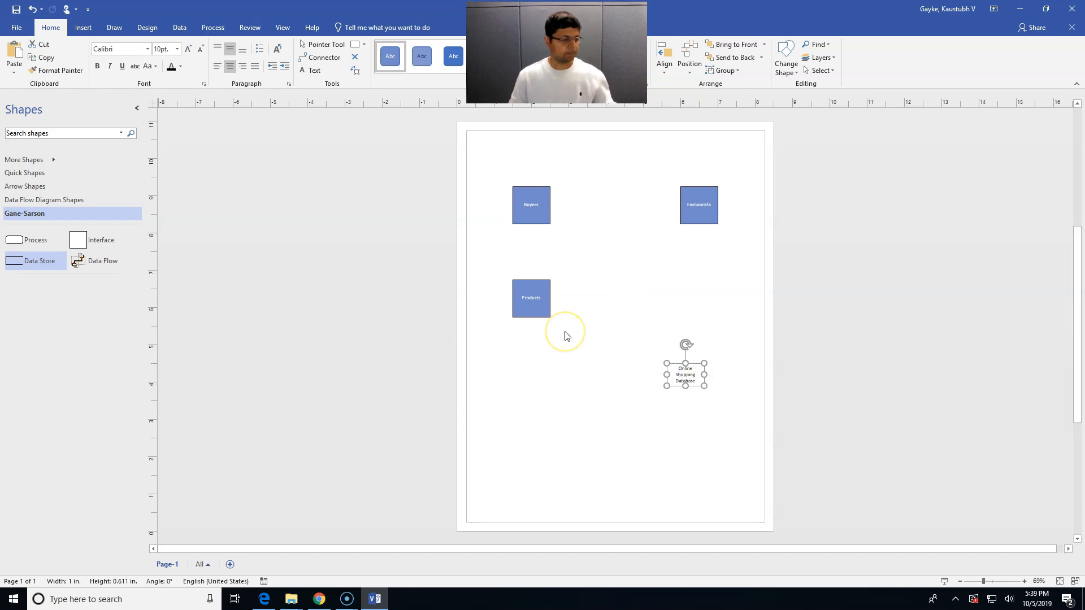
Add process '1.0 Register' between Buyers and Fashionista, and start process '2.0' below it
{"action": "left_click", "coordinate": [56, 241]}
{"action": "left_click_drag", "start_coordinate": [37, 243], "coordinate": [619, 228]}
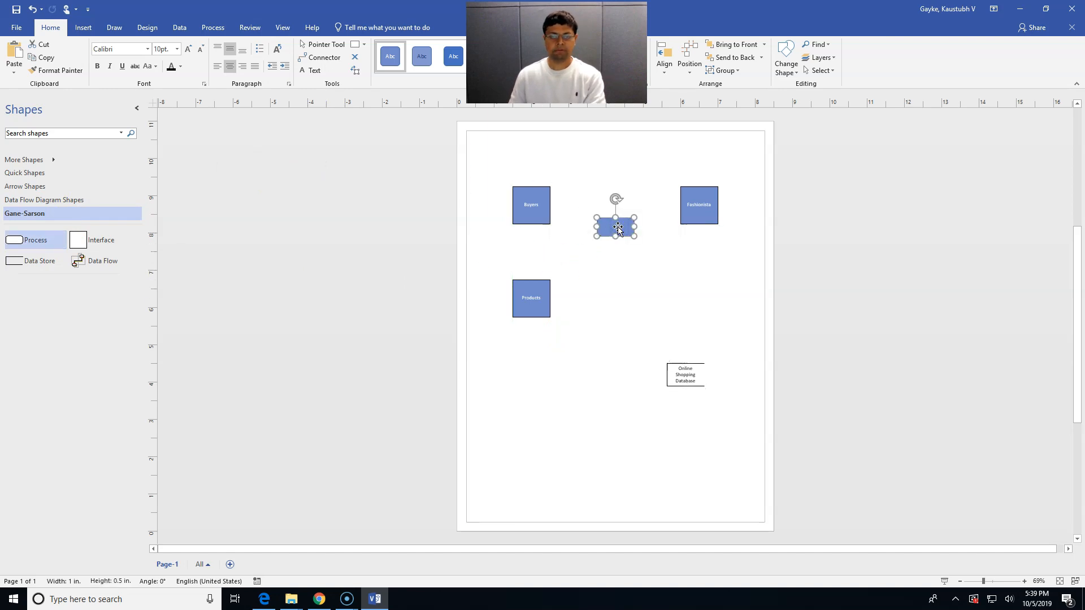
{"action": "type", "text": "Register"}
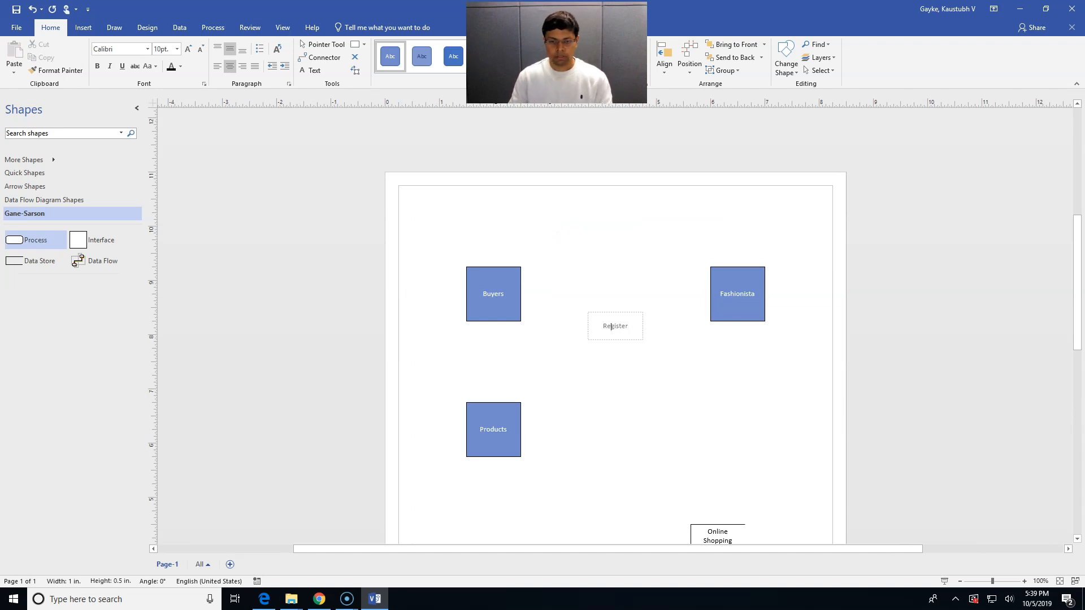
{"action": "type", "text": "0"}
{"action": "key", "text": "Return"}
{"action": "left_click", "coordinate": [612, 395]}
{"action": "left_click_drag", "start_coordinate": [60, 250], "coordinate": [619, 275]}
{"action": "type", "text": "2."}
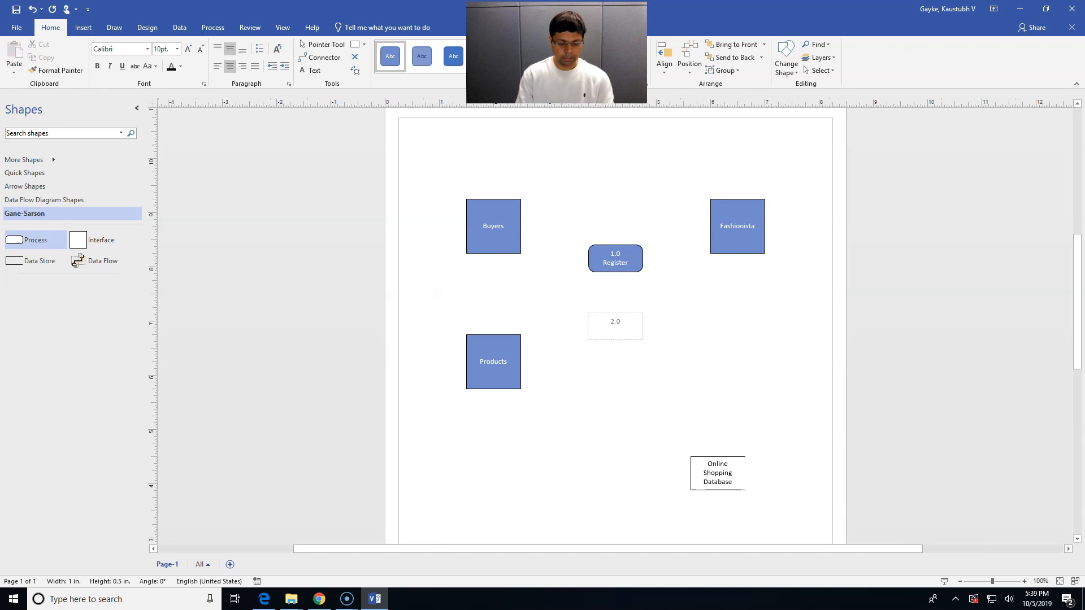
Finish 2.0 Login and add processes 3.0 Search Product and 4.0 Add to Cart below it
{"action": "left_click", "coordinate": [601, 341]}
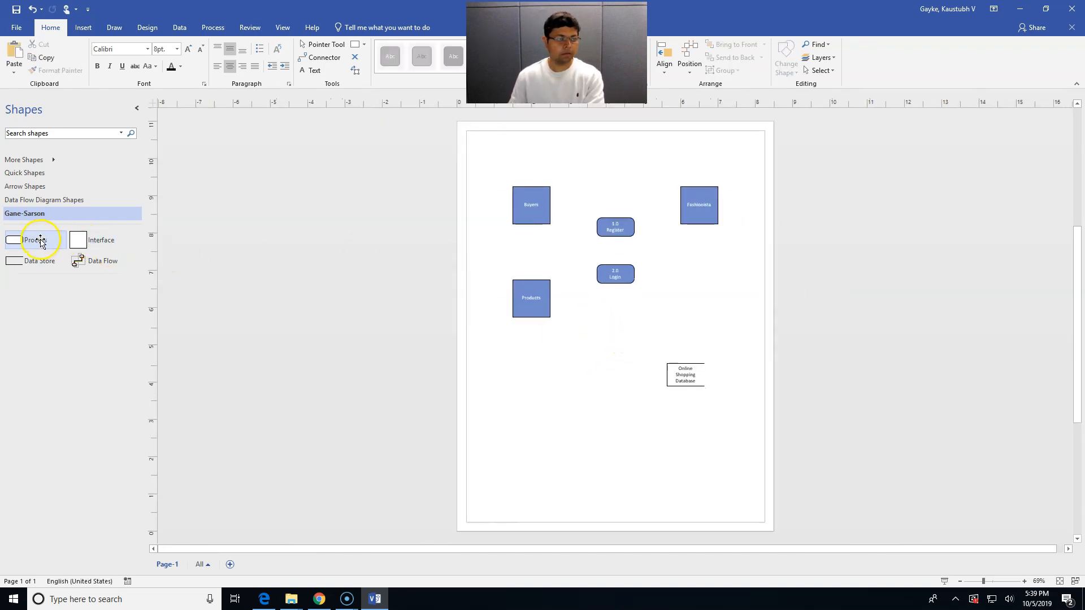
{"action": "left_click_drag", "start_coordinate": [39, 240], "coordinate": [619, 317]}
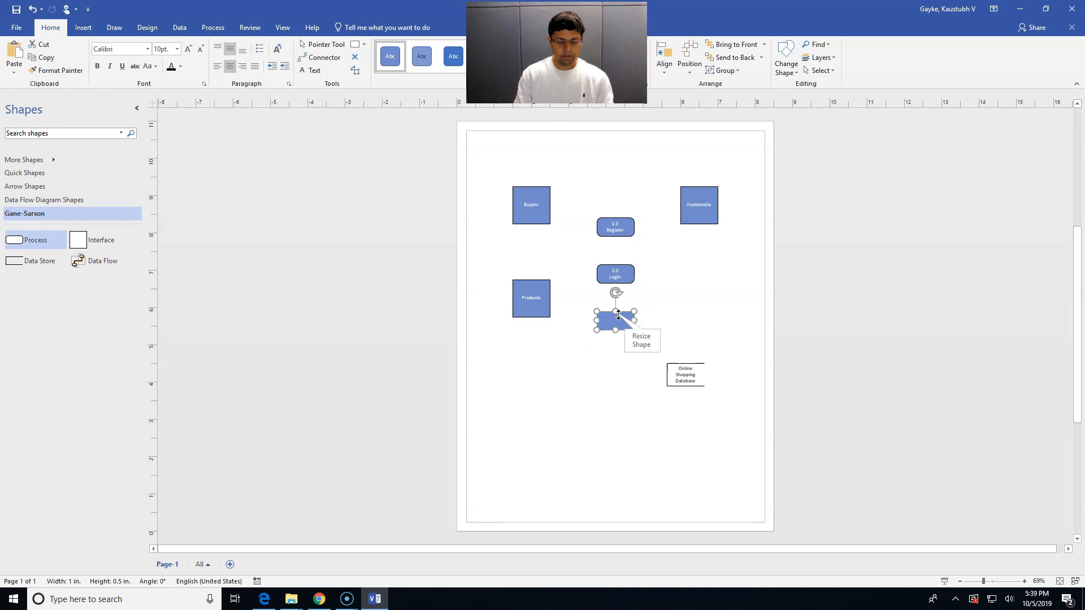
{"action": "double_click", "coordinate": [618, 315]}
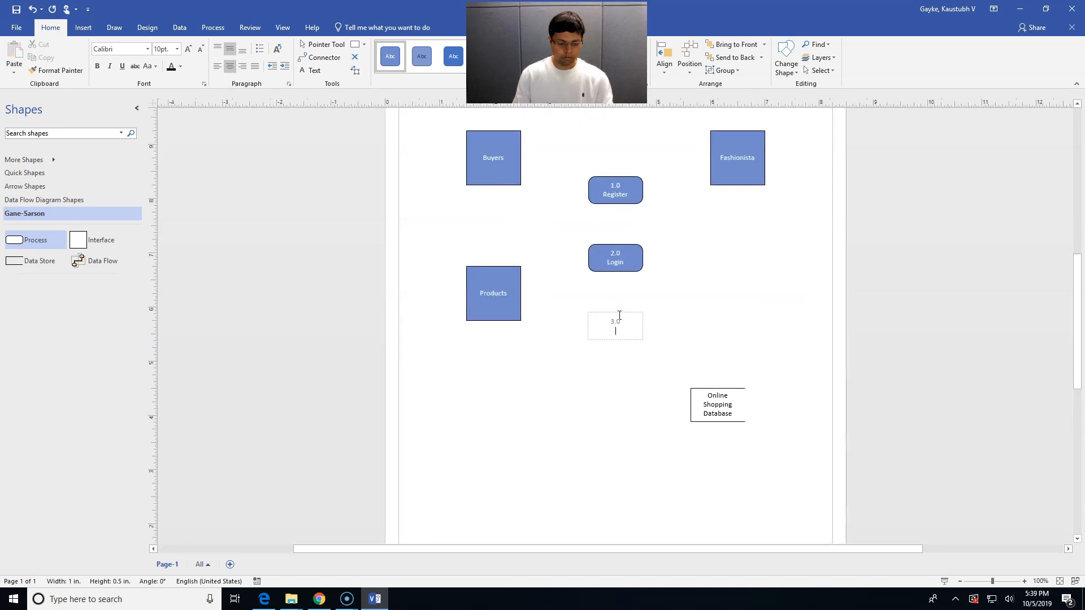
{"action": "type", "text": "3.0 Search Product"}
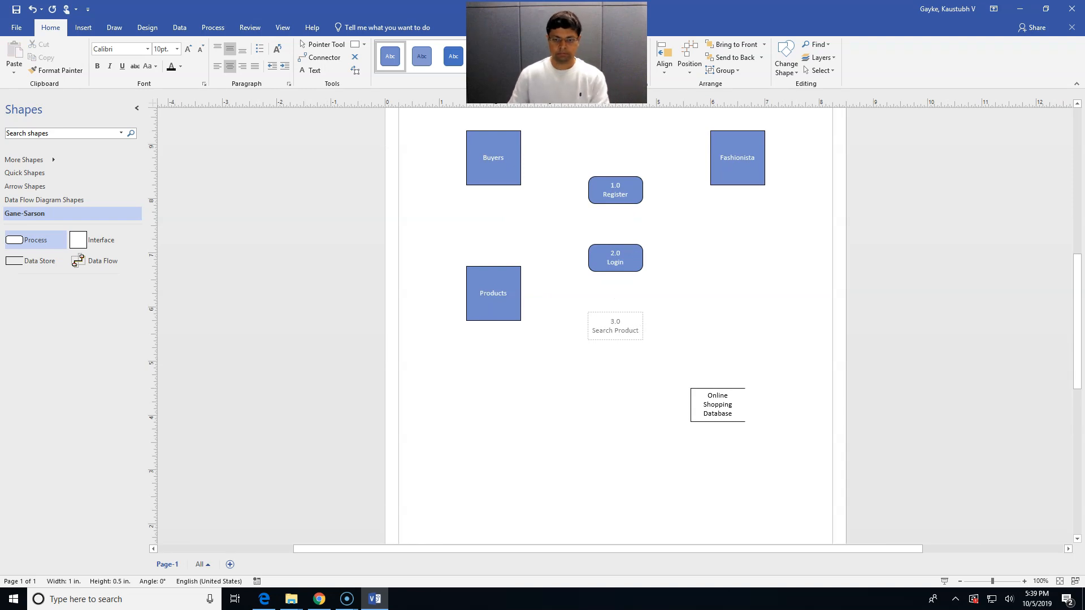
{"action": "left_click", "coordinate": [609, 399]}
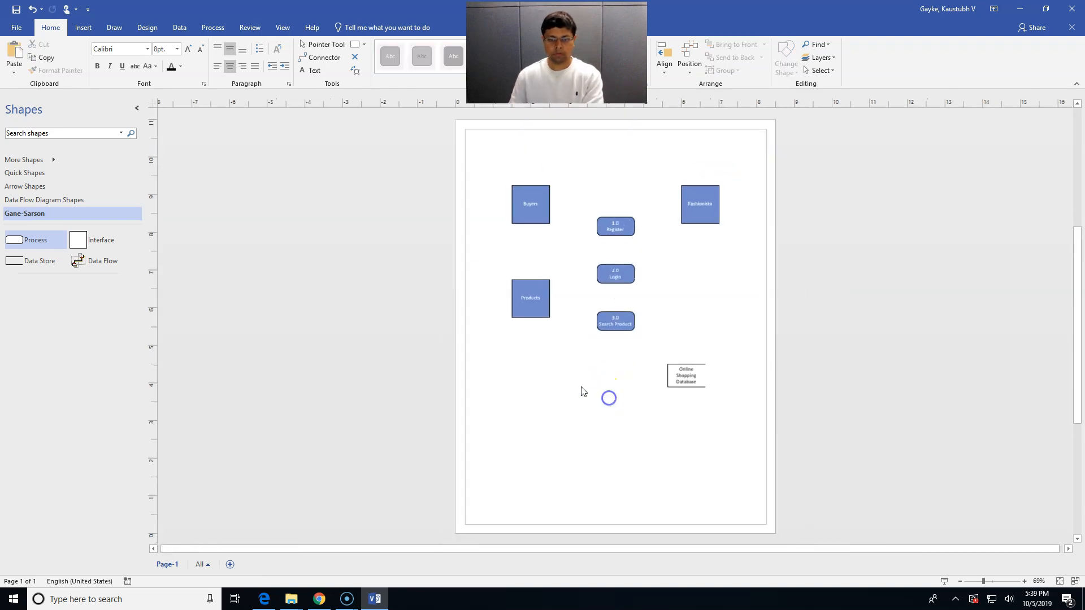
{"action": "left_click_drag", "start_coordinate": [43, 240], "coordinate": [620, 359]}
{"action": "type", "text": "4.0"}
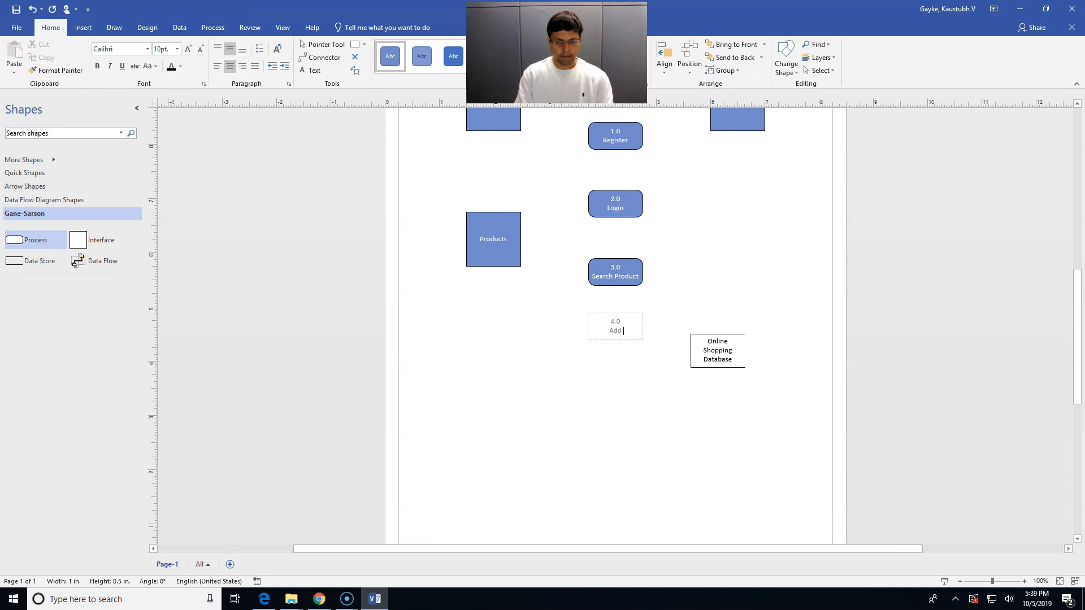
{"action": "type", "text": "Add to Cart"}
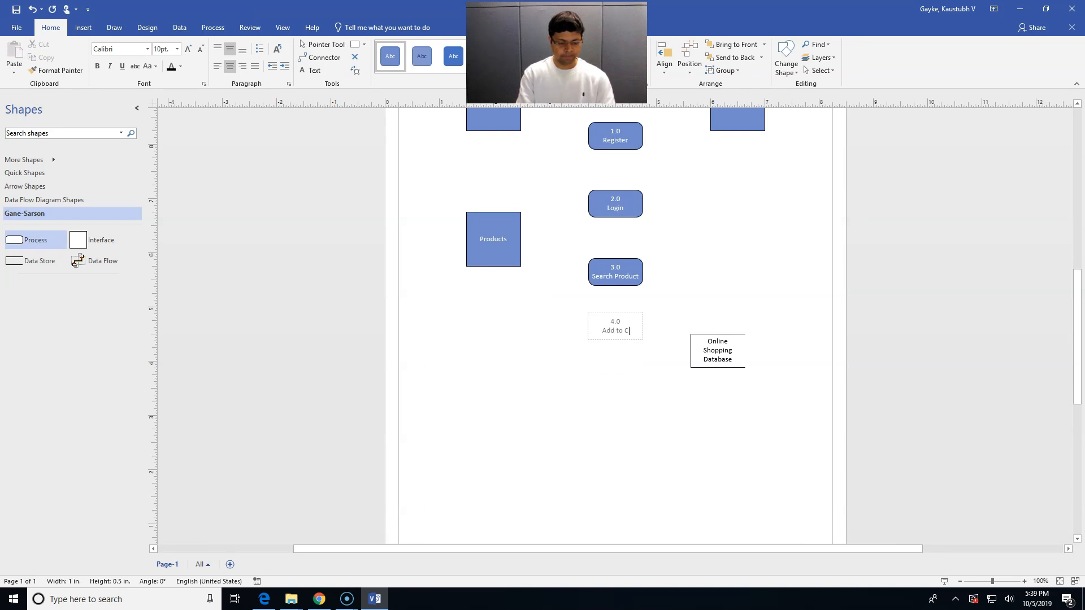
{"action": "left_click", "coordinate": [619, 364]}
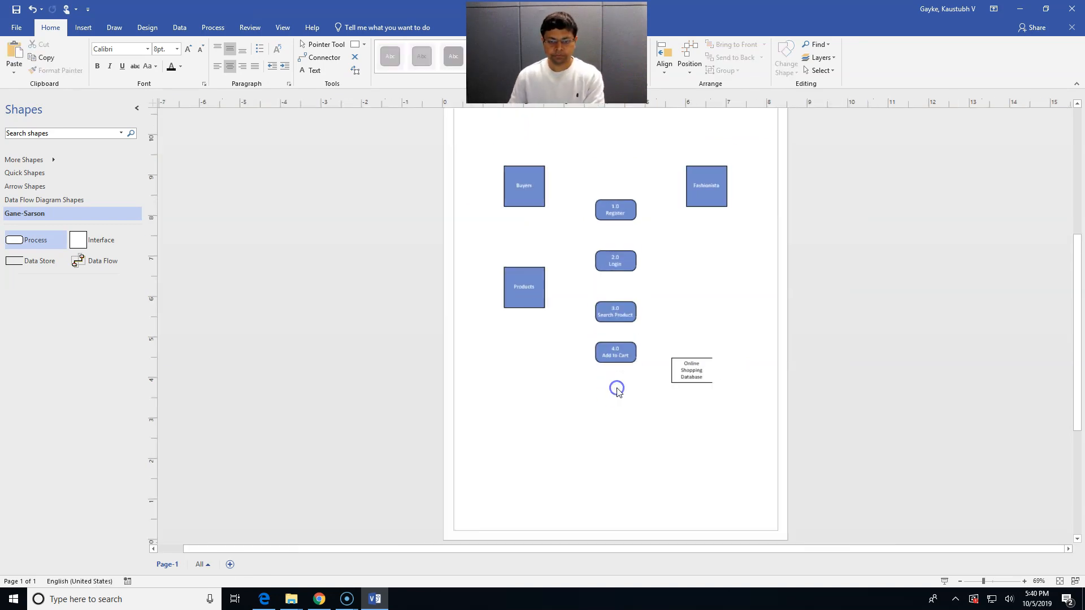
Add processes 5.0 Add to Database, 6.0 Alter Products below Fashionista, and 7.0 Logout
{"action": "left_click", "coordinate": [22, 243]}
{"action": "left_click_drag", "start_coordinate": [22, 243], "coordinate": [622, 401]}
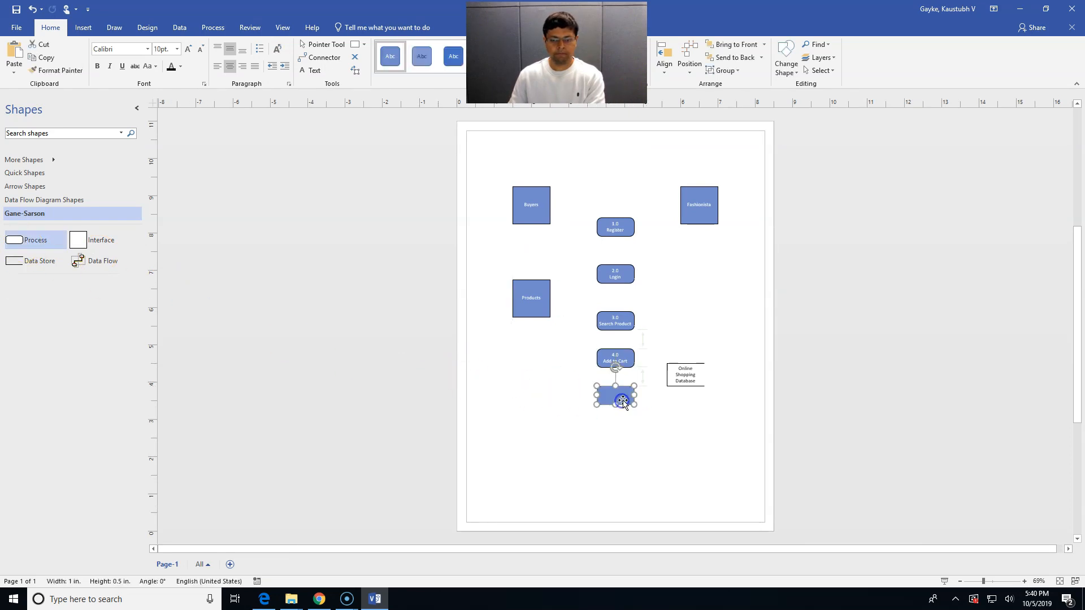
{"action": "type", "text": "5.0"}
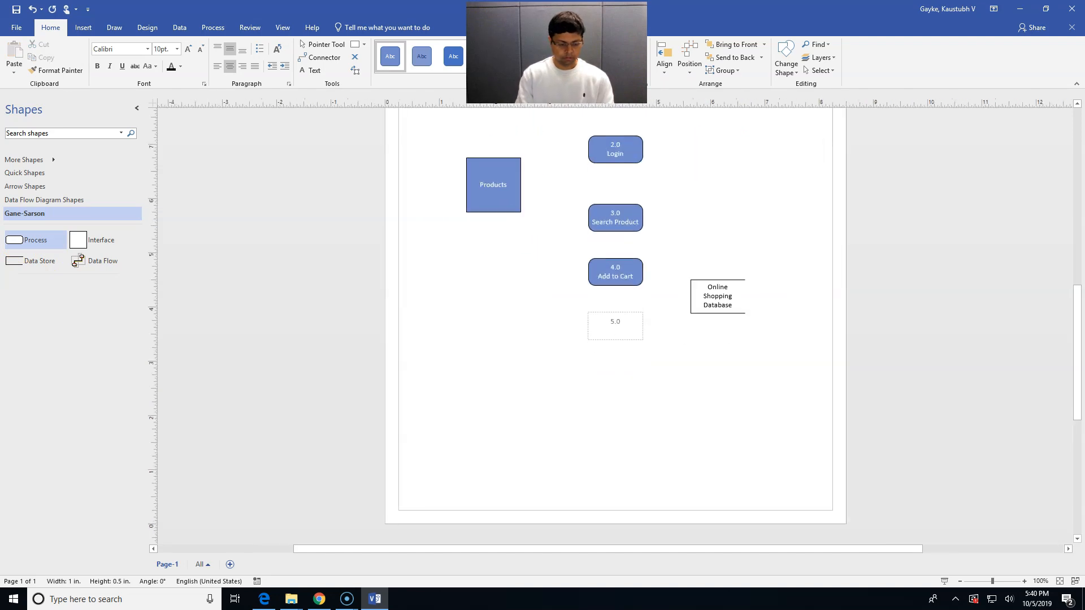
{"action": "type", "text": " Add to Database"}
{"action": "left_click", "coordinate": [623, 376]}
{"action": "left_click_drag", "start_coordinate": [53, 245], "coordinate": [620, 442]}
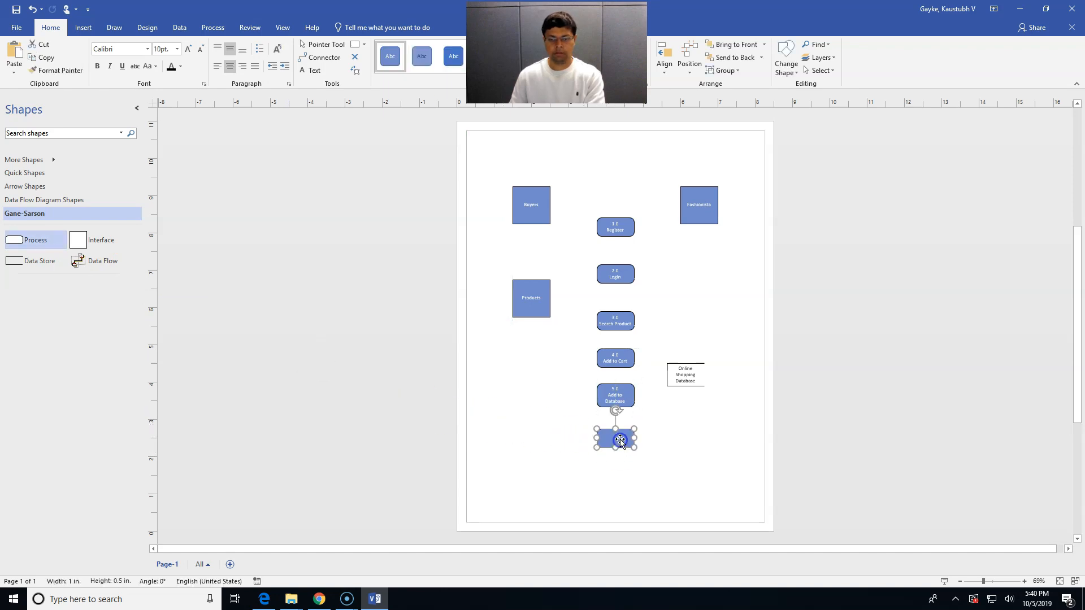
{"action": "left_click_drag", "start_coordinate": [35, 244], "coordinate": [701, 286]}
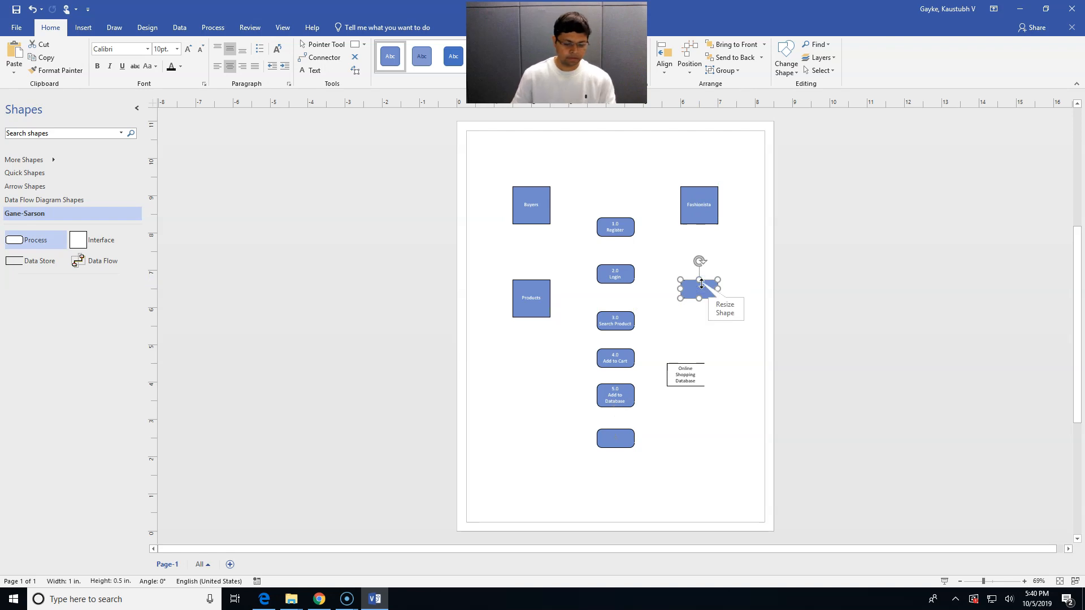
{"action": "type", "text": "6.0 "}
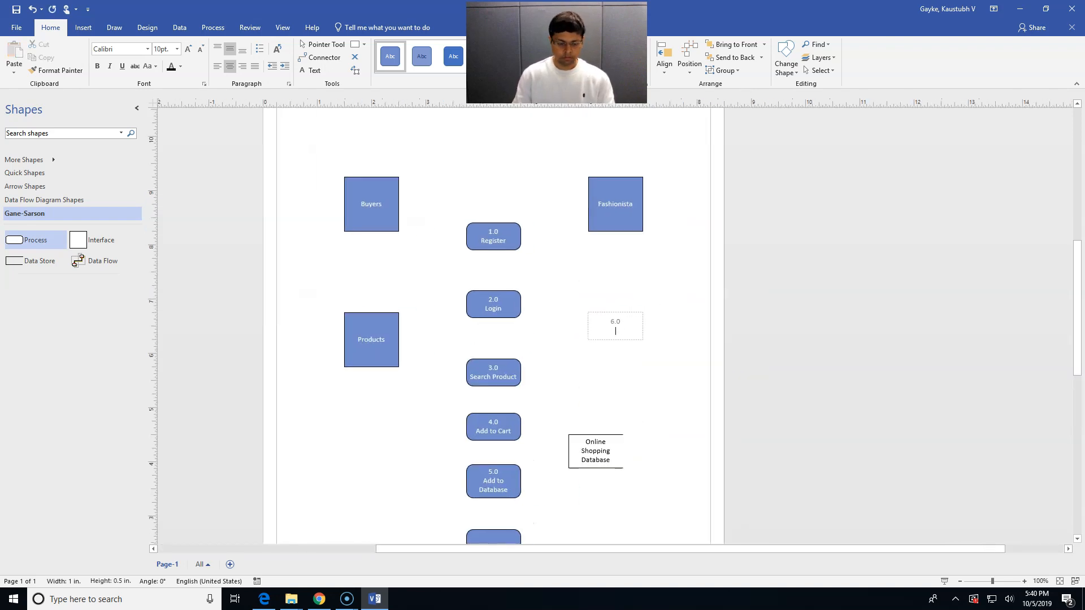
{"action": "type", "text": "Alter Products"}
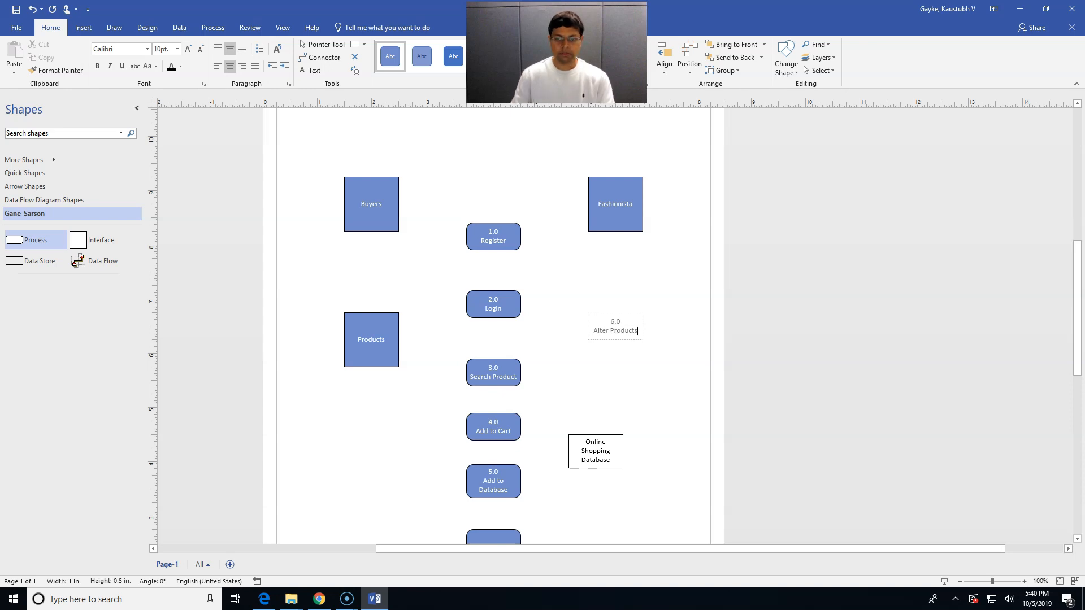
{"action": "left_click", "coordinate": [395, 443]}
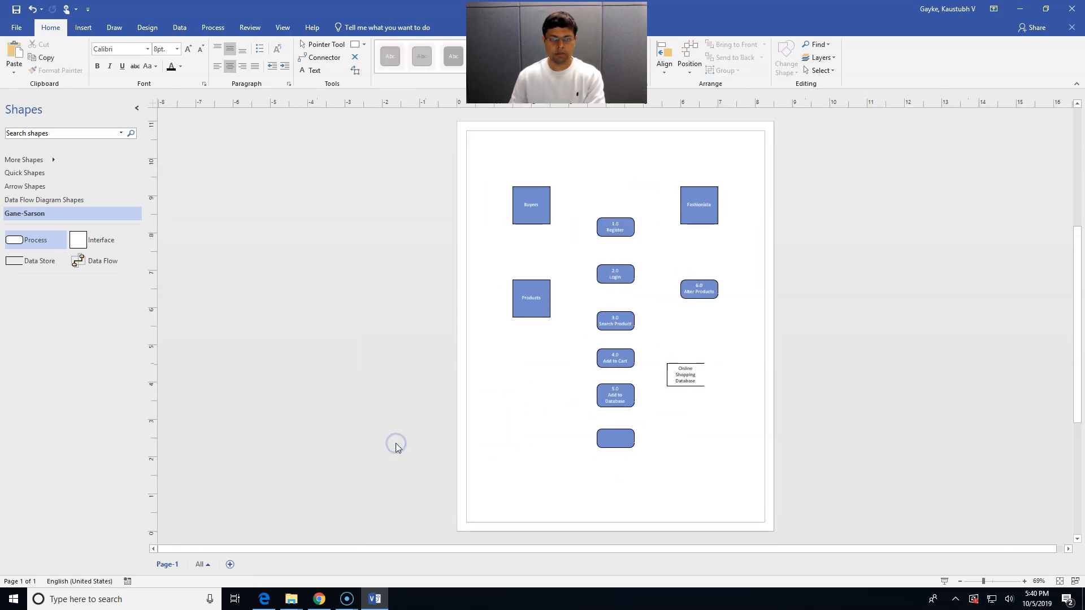
{"action": "scroll", "coordinate": [560, 452], "scroll_direction": "down", "scroll_amount": 1}
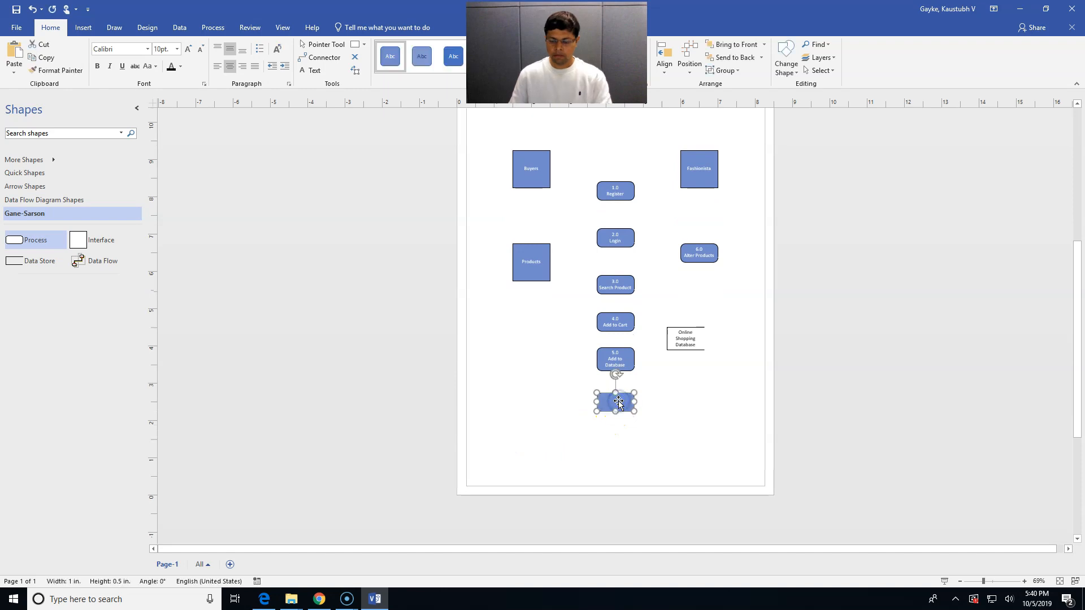
{"action": "type", "text": "7"}
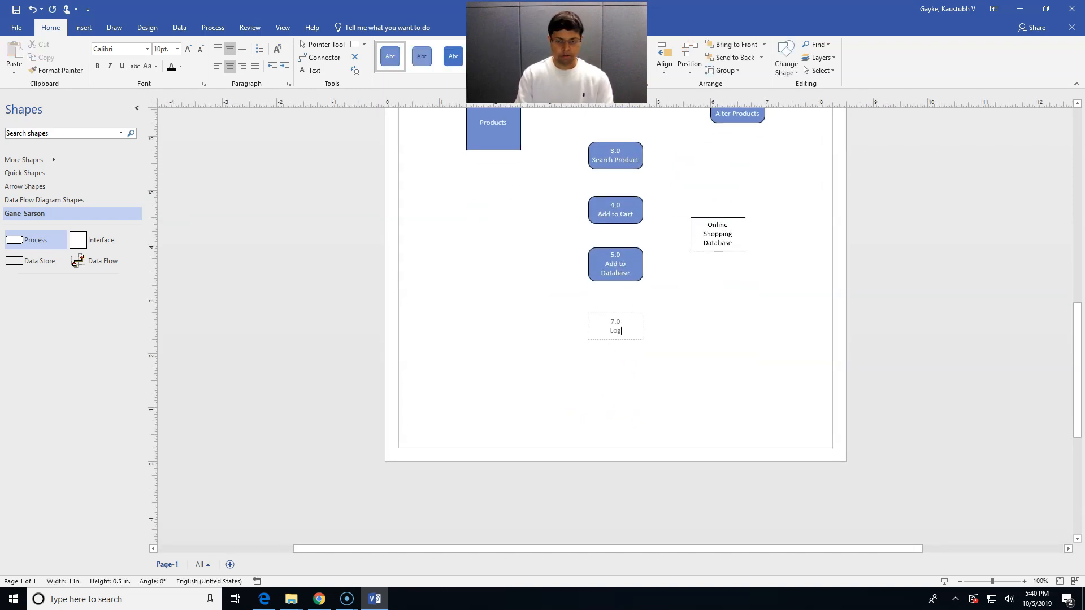
{"action": "left_click", "coordinate": [593, 455]}
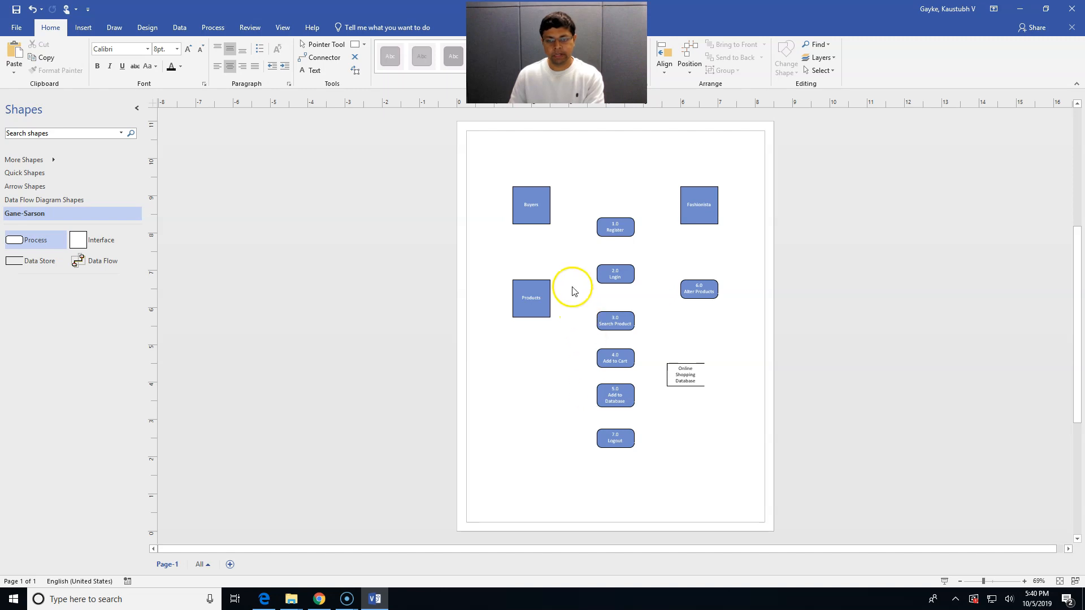
Fill all the numbered process shapes light orange
{"action": "left_click_drag", "start_coordinate": [581, 193], "coordinate": [722, 473]}
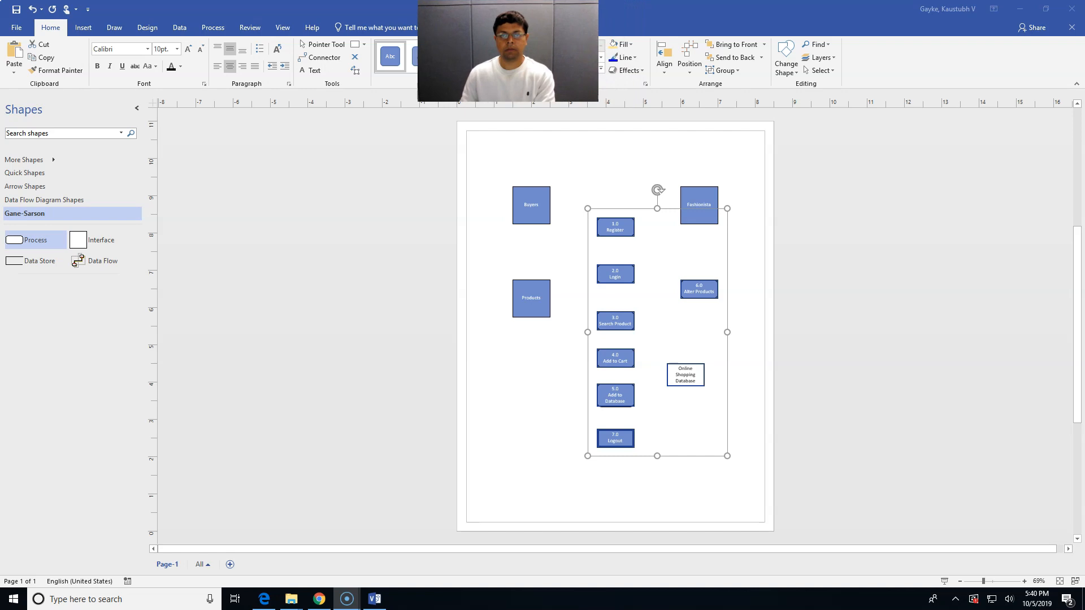
{"action": "left_click", "coordinate": [632, 45]}
{"action": "left_click", "coordinate": [632, 45]}
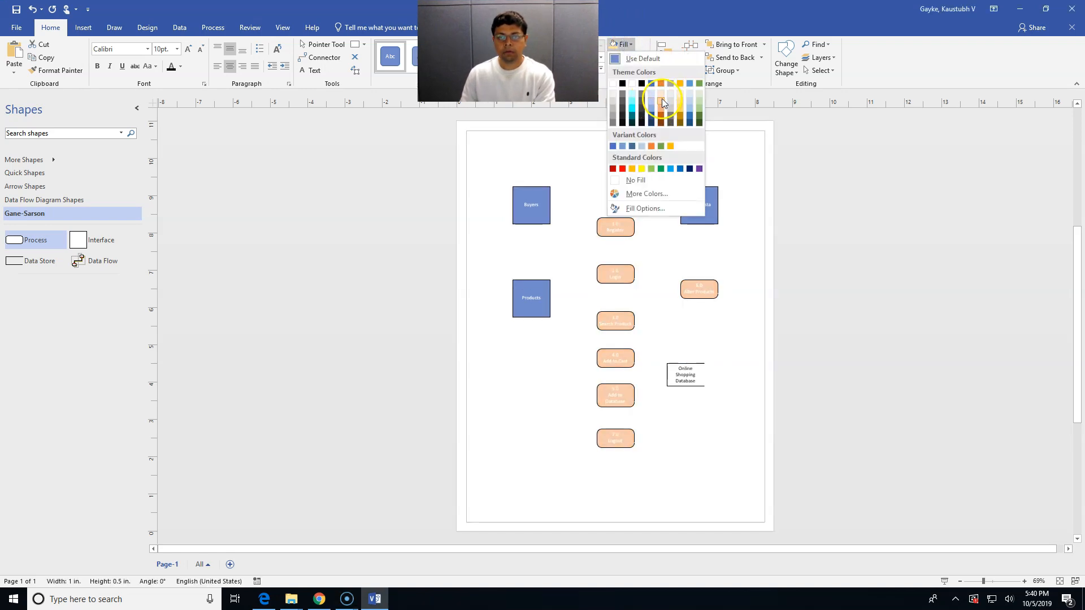
{"action": "left_click", "coordinate": [661, 104]}
{"action": "left_click", "coordinate": [679, 307]}
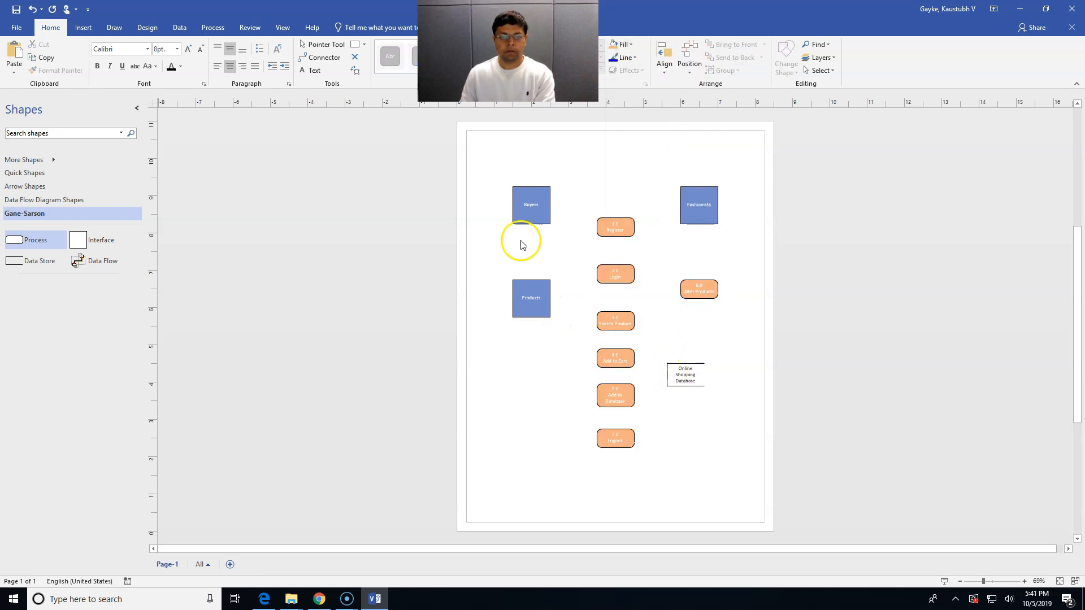
Fill the Buyers and Fashionista entities light green
{"action": "left_click", "coordinate": [526, 202]}
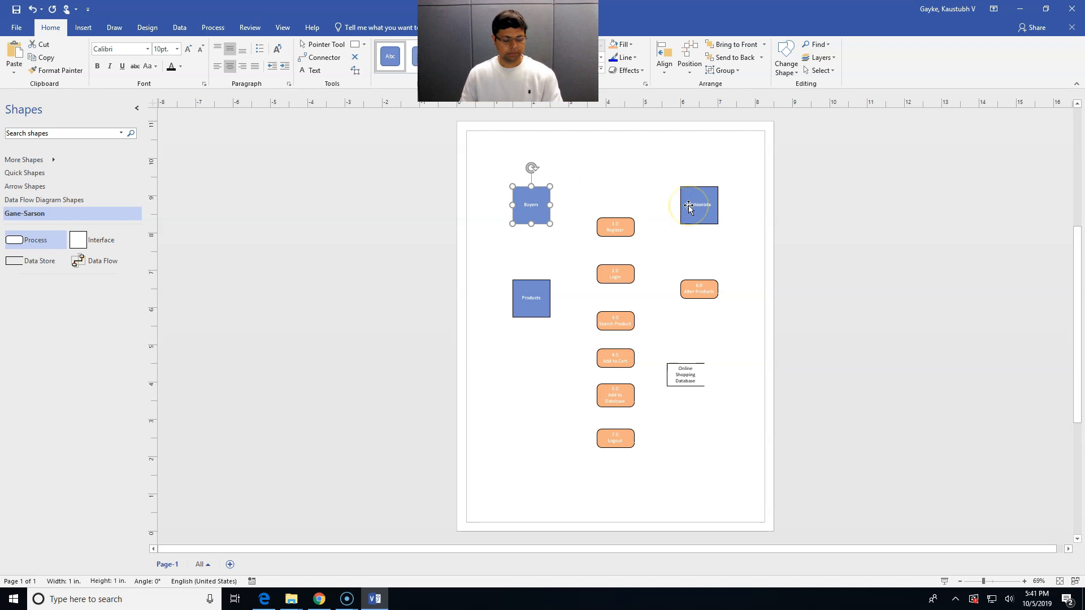
{"action": "left_click", "coordinate": [688, 207], "text": "shift"}
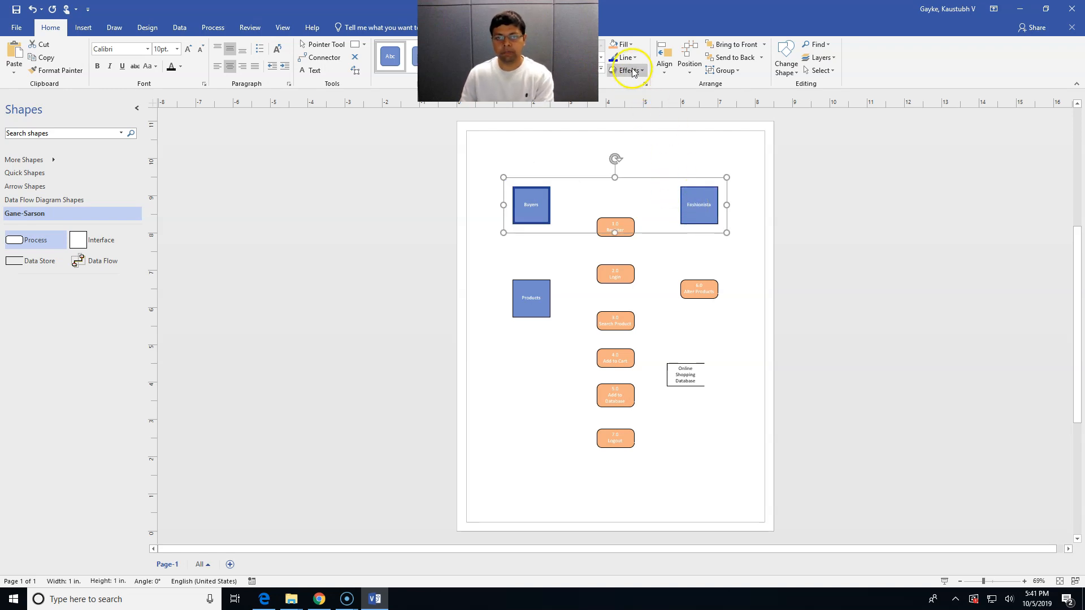
{"action": "left_click", "coordinate": [623, 45]}
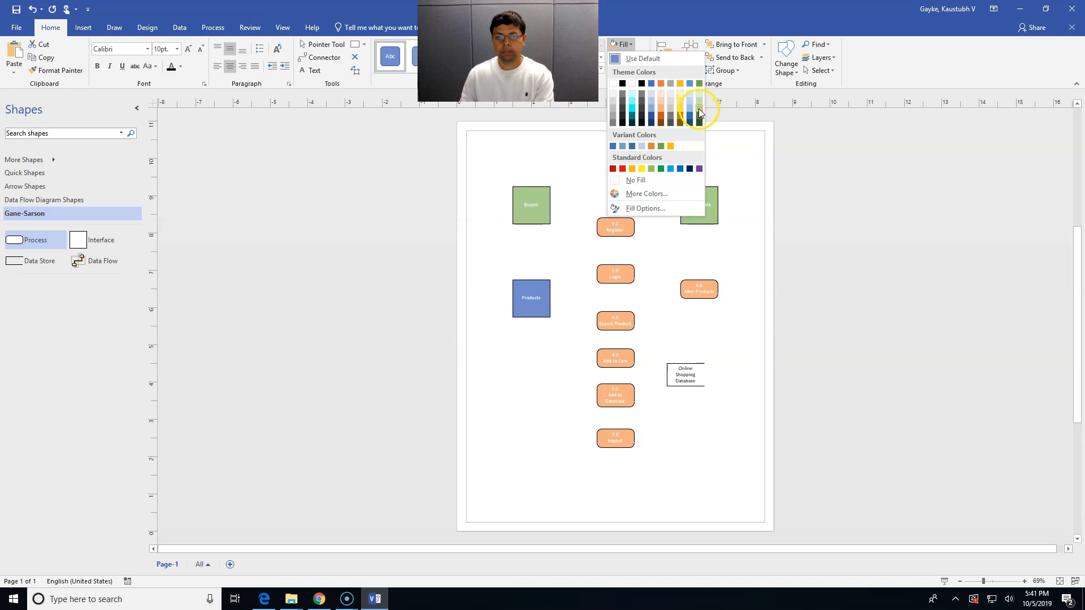
{"action": "left_click", "coordinate": [699, 108]}
{"action": "left_click", "coordinate": [695, 251]}
Fill the Products entity light gold
{"action": "left_click", "coordinate": [532, 315]}
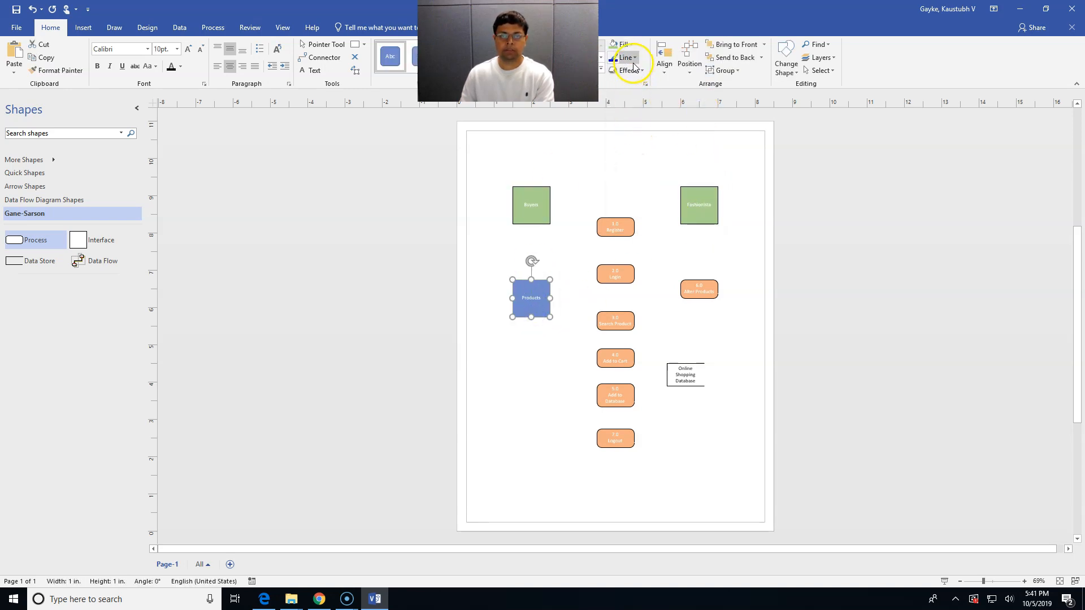
{"action": "left_click", "coordinate": [632, 46]}
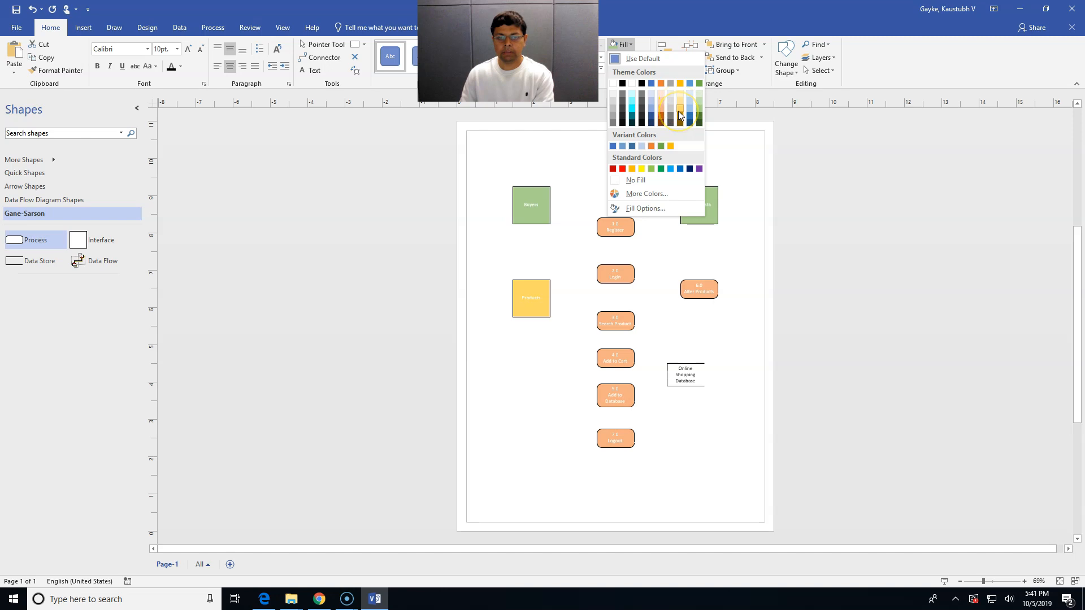
{"action": "left_click", "coordinate": [680, 101]}
{"action": "left_click", "coordinate": [569, 337]}
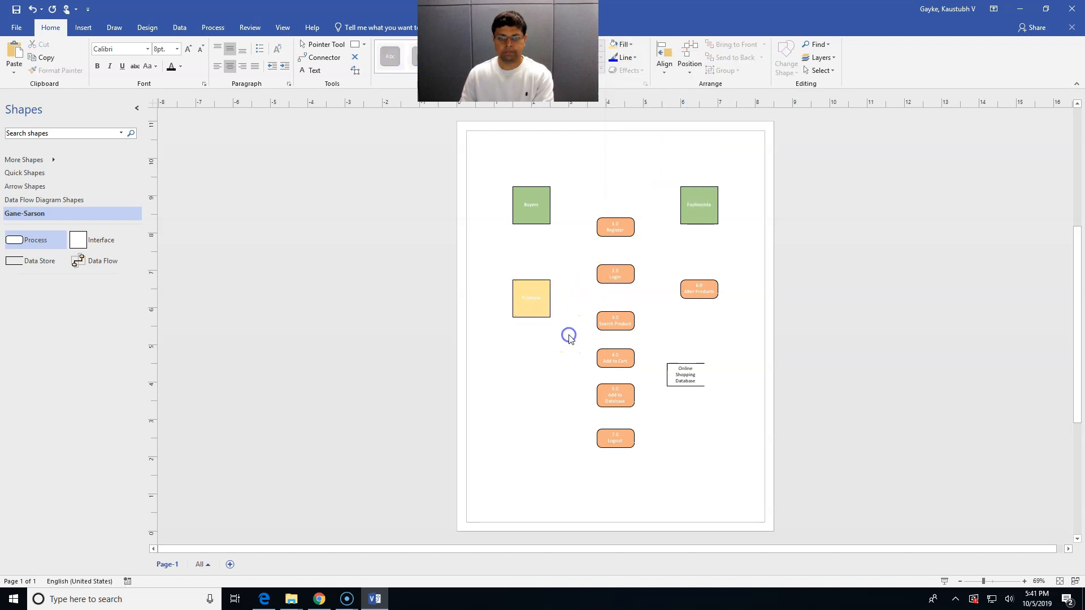
Make every shape's label text black
{"action": "left_click_drag", "start_coordinate": [503, 150], "coordinate": [730, 491]}
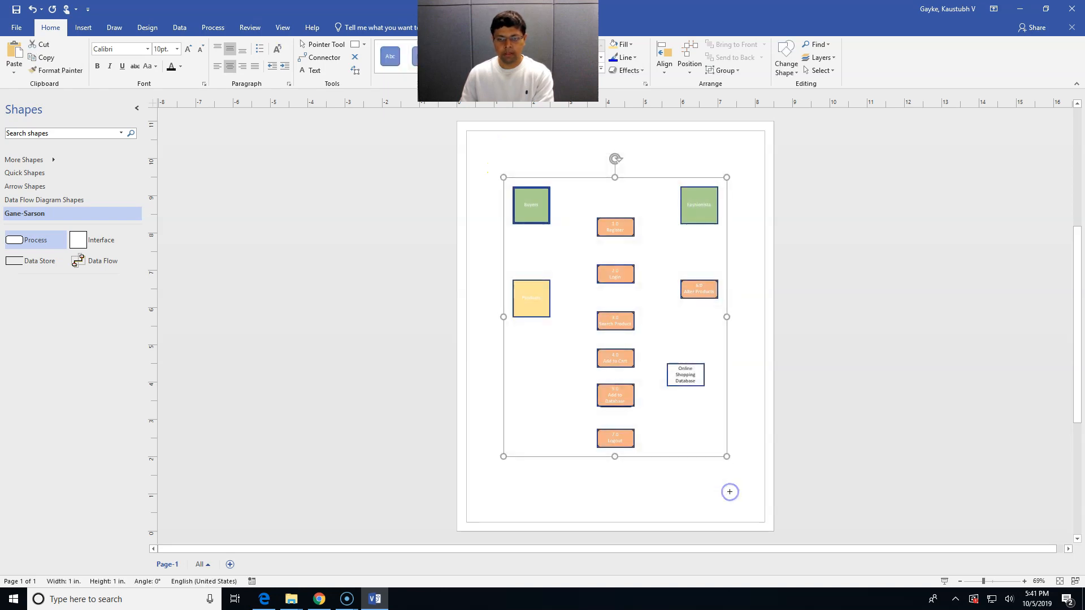
{"action": "left_click", "coordinate": [168, 67]}
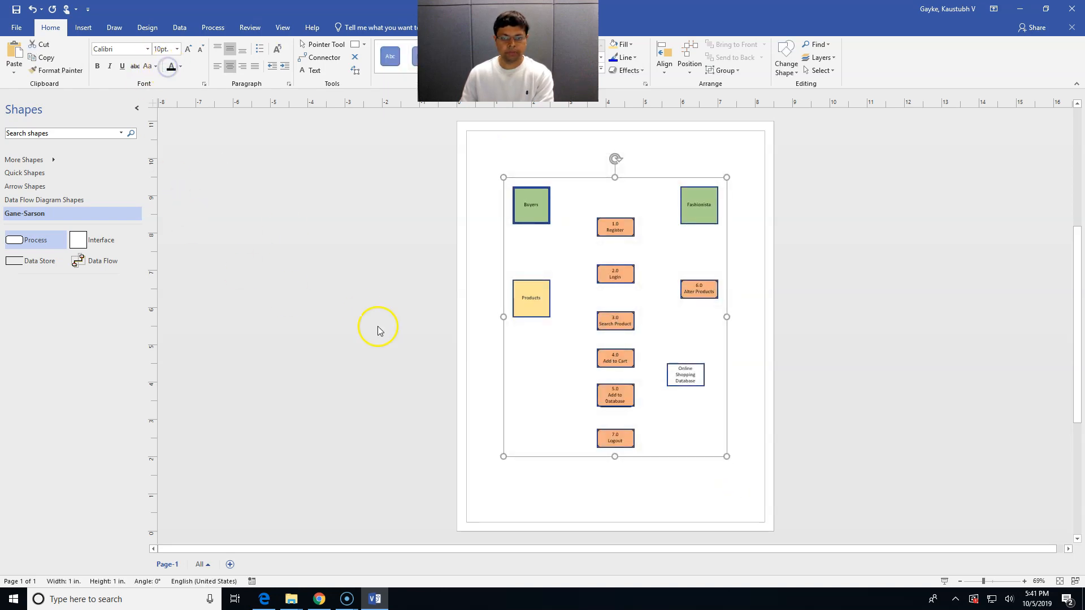
{"action": "left_click", "coordinate": [493, 387]}
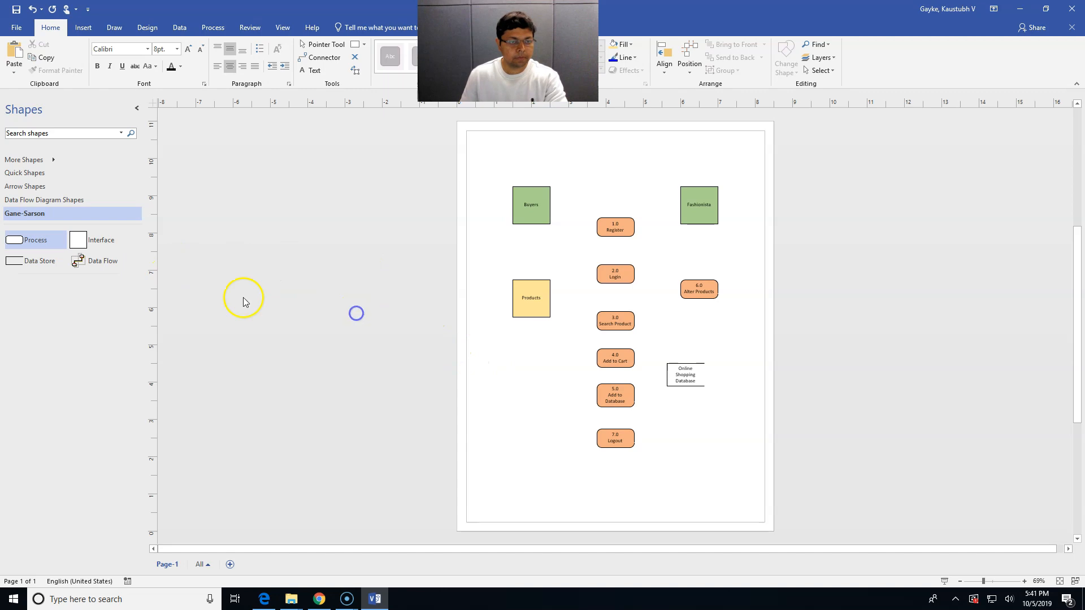
{"action": "left_click", "coordinate": [89, 261]}
Draw a Data Flow arrow from Buyers to 1.0 Register
{"action": "left_click_drag", "start_coordinate": [108, 264], "coordinate": [592, 230]}
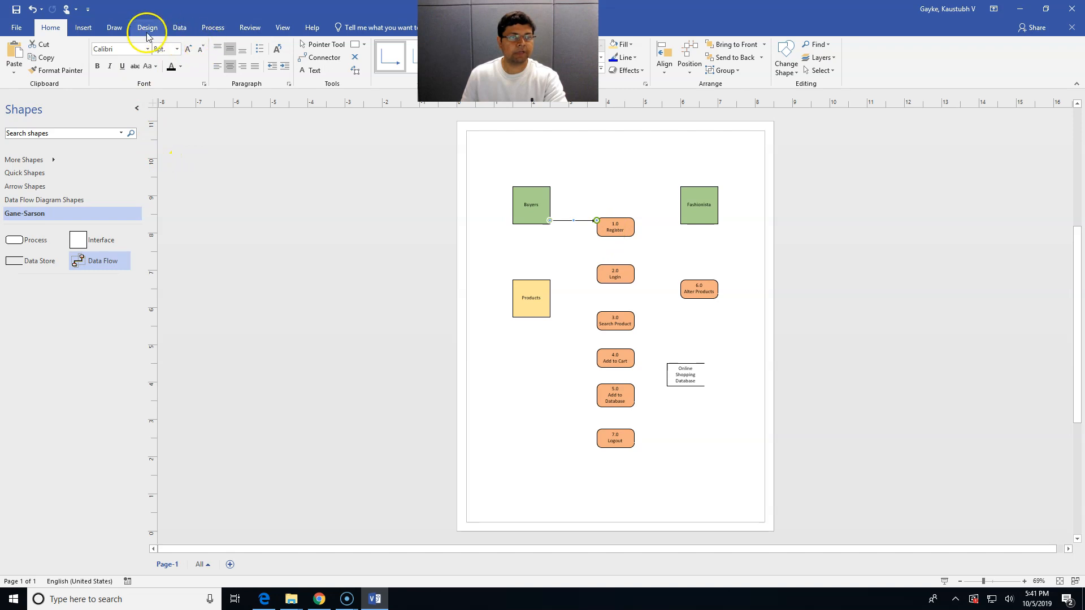
{"action": "left_click", "coordinate": [84, 28]}
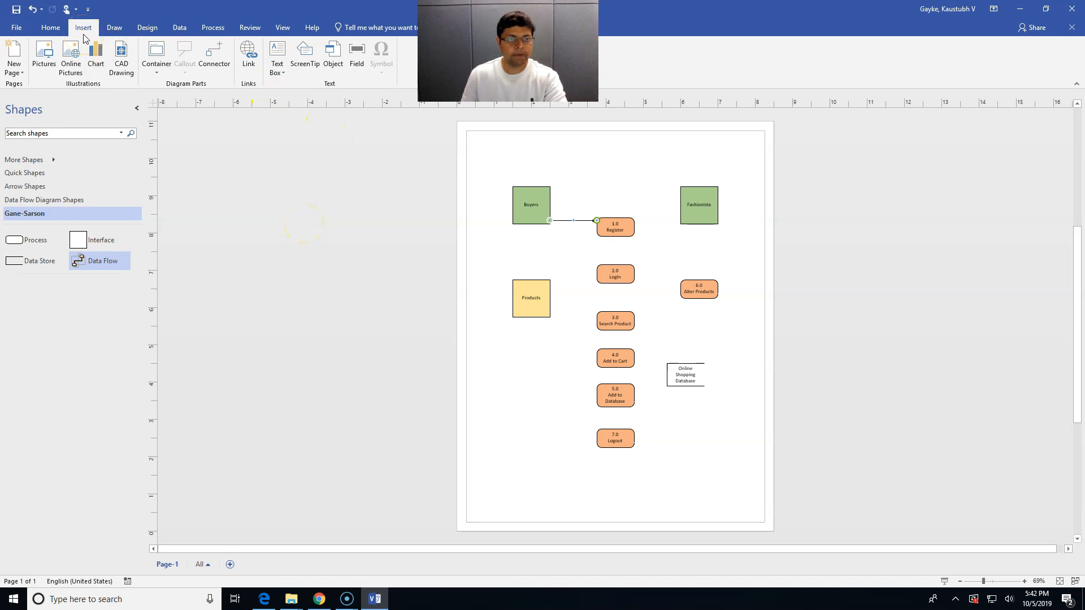
Add a horizontal text box at the page's lower left headed 'Reference for Numbers'
{"action": "left_click", "coordinate": [274, 68]}
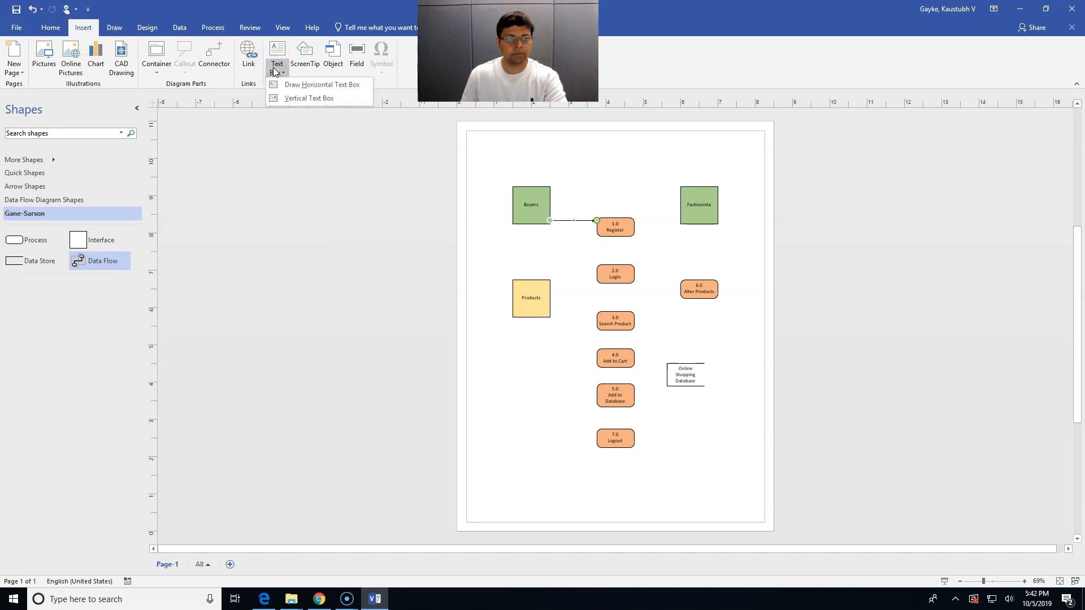
{"action": "left_click", "coordinate": [308, 84]}
{"action": "left_click", "coordinate": [496, 442]}
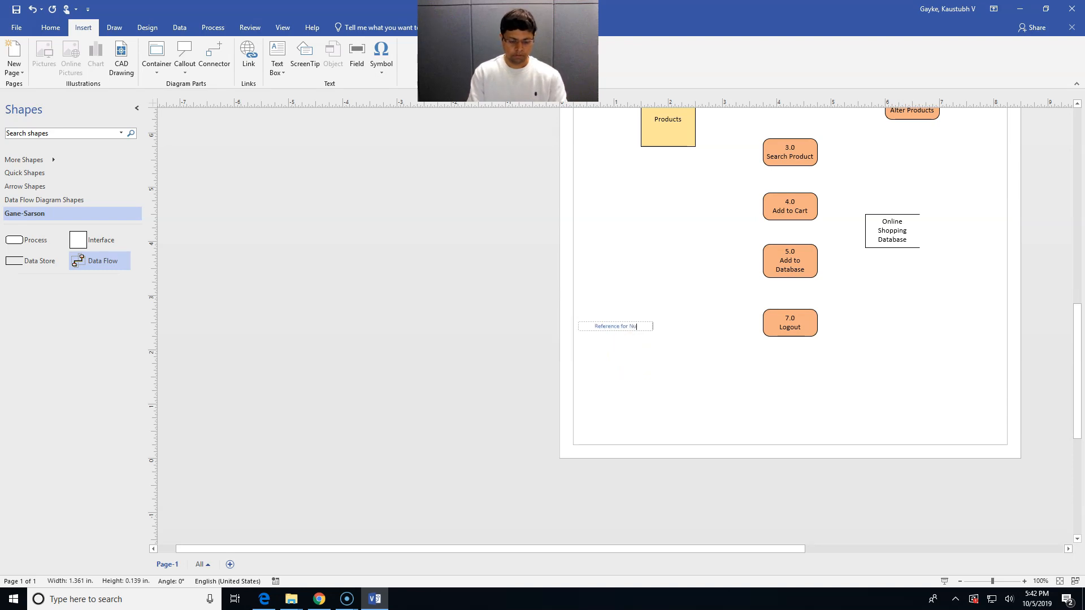
{"action": "key", "text": "Return"}
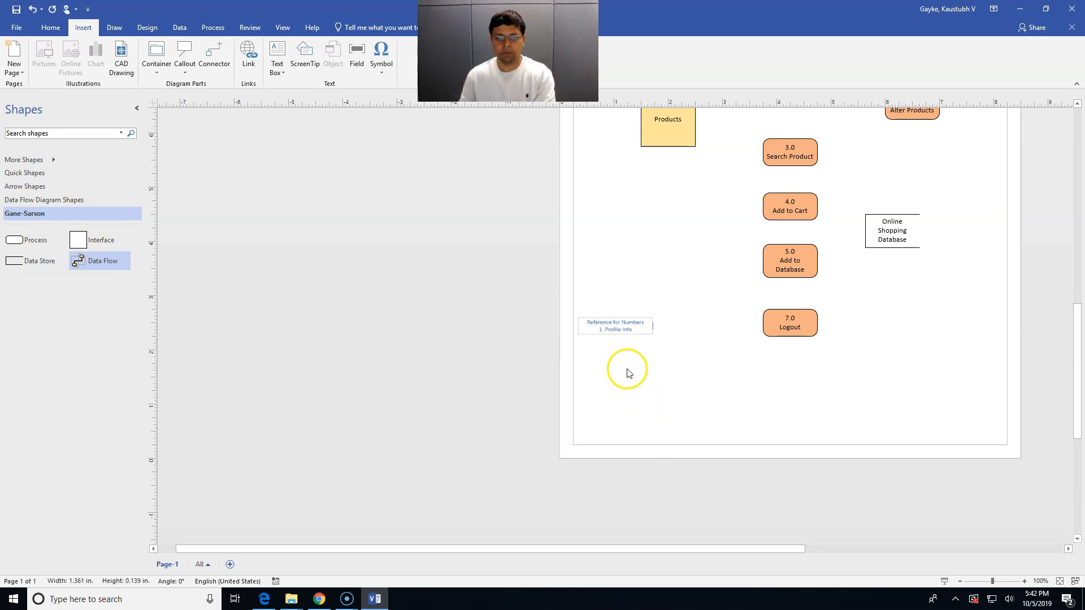
Left-align the note's text and add a new line after '1. Profile Info'
{"action": "left_click", "coordinate": [626, 330]}
{"action": "left_click_drag", "start_coordinate": [625, 331], "coordinate": [586, 326]}
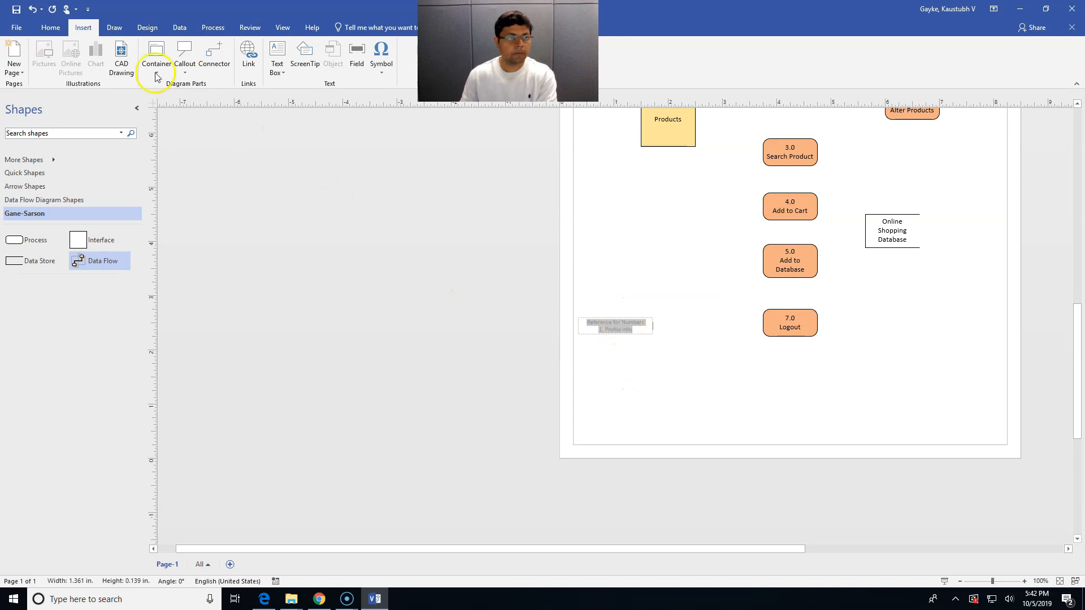
{"action": "left_click", "coordinate": [51, 27]}
{"action": "left_click", "coordinate": [221, 68]}
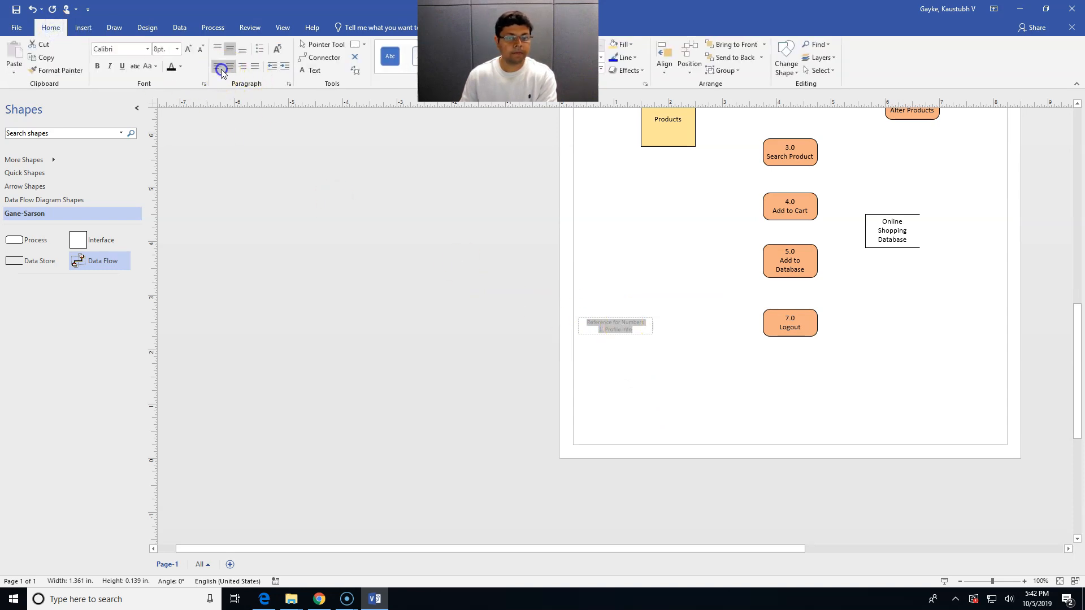
{"action": "left_click", "coordinate": [614, 330]}
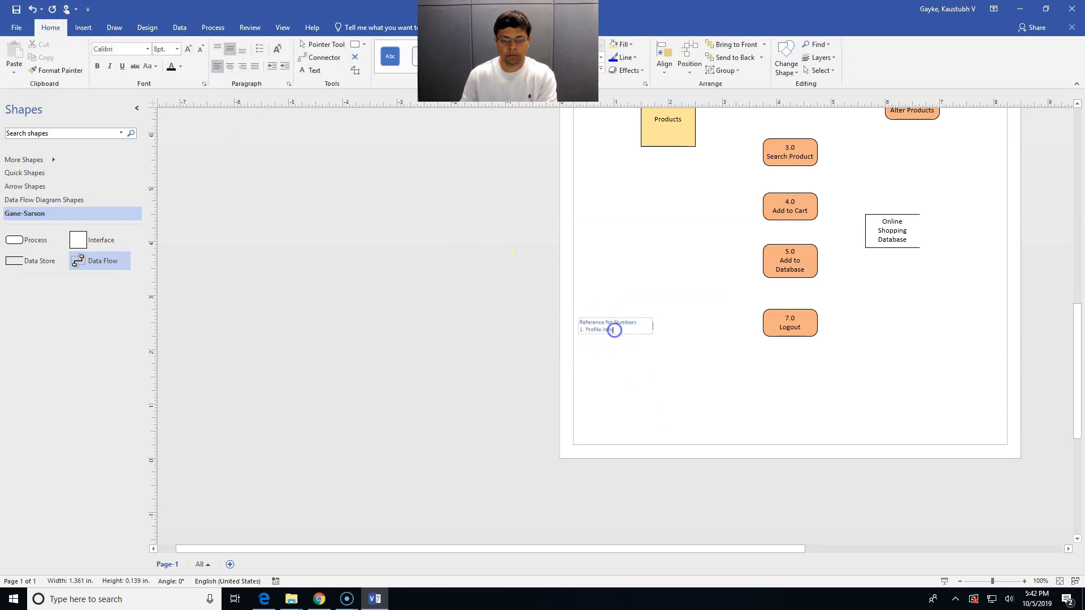
{"action": "key", "text": "Return"}
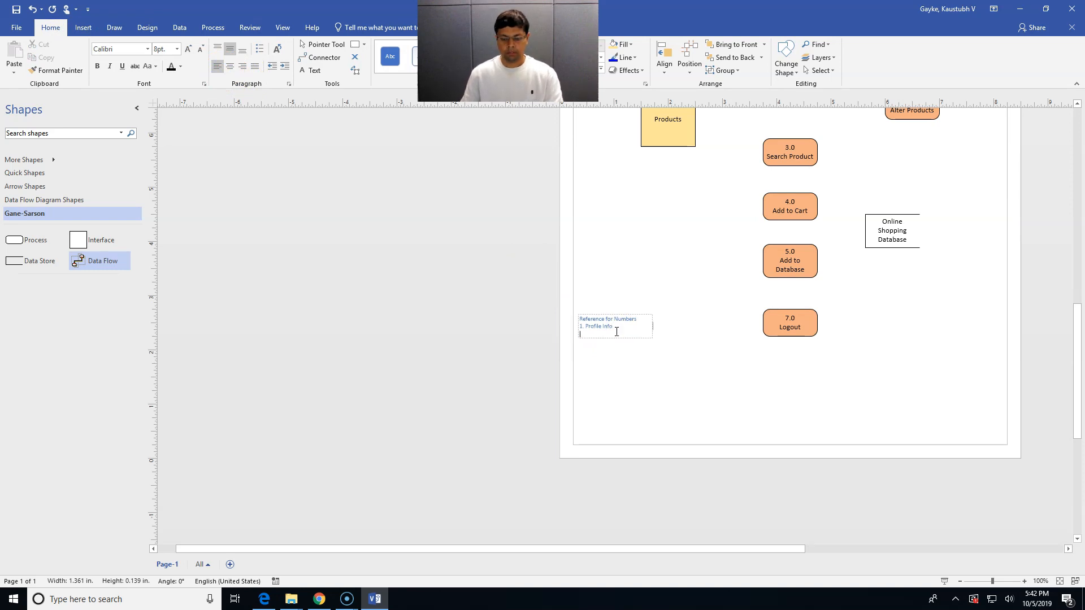
{"action": "left_click", "coordinate": [669, 293]}
{"action": "scroll", "coordinate": [668, 292], "scroll_direction": "down", "scroll_amount": 2}
{"action": "scroll", "coordinate": [668, 293], "scroll_direction": "up", "scroll_amount": 2}
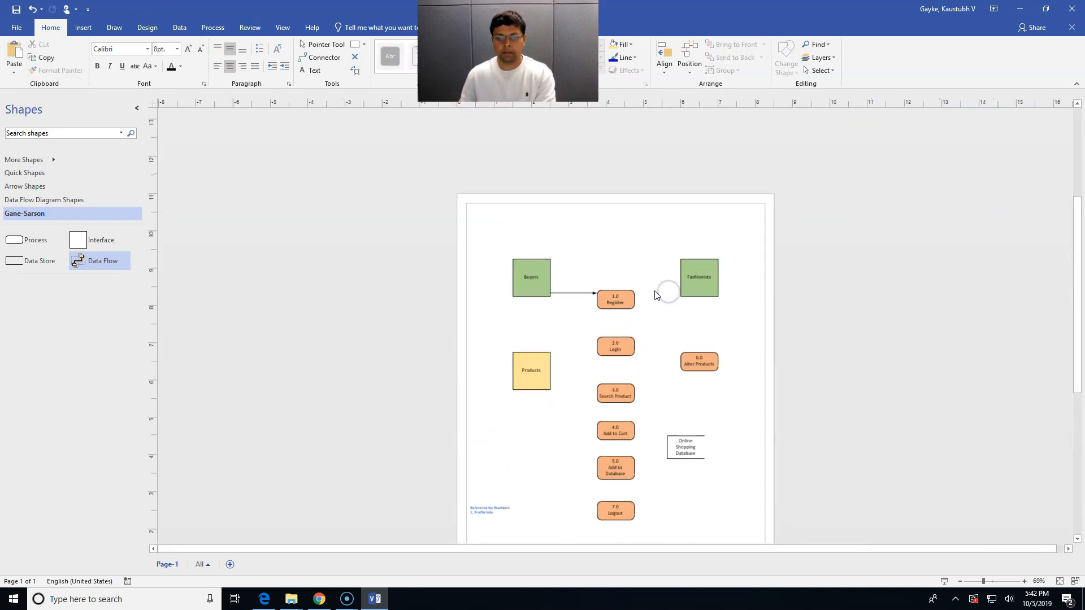
Label the Buyers-to-Register flow '1'
{"action": "double_click", "coordinate": [567, 293]}
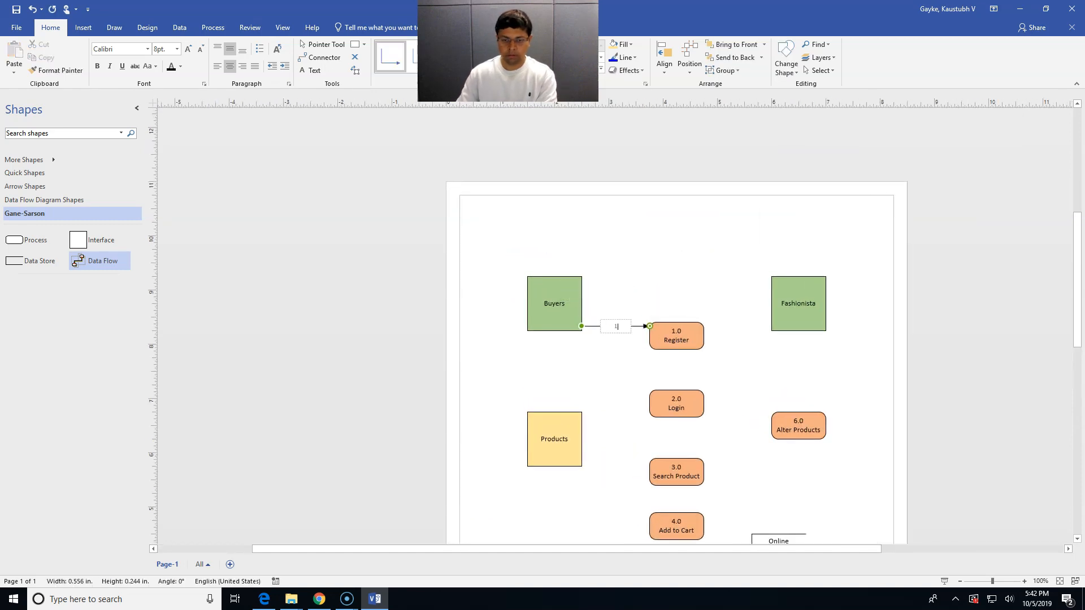
{"action": "type", "text": "1"}
{"action": "left_click", "coordinate": [629, 375]}
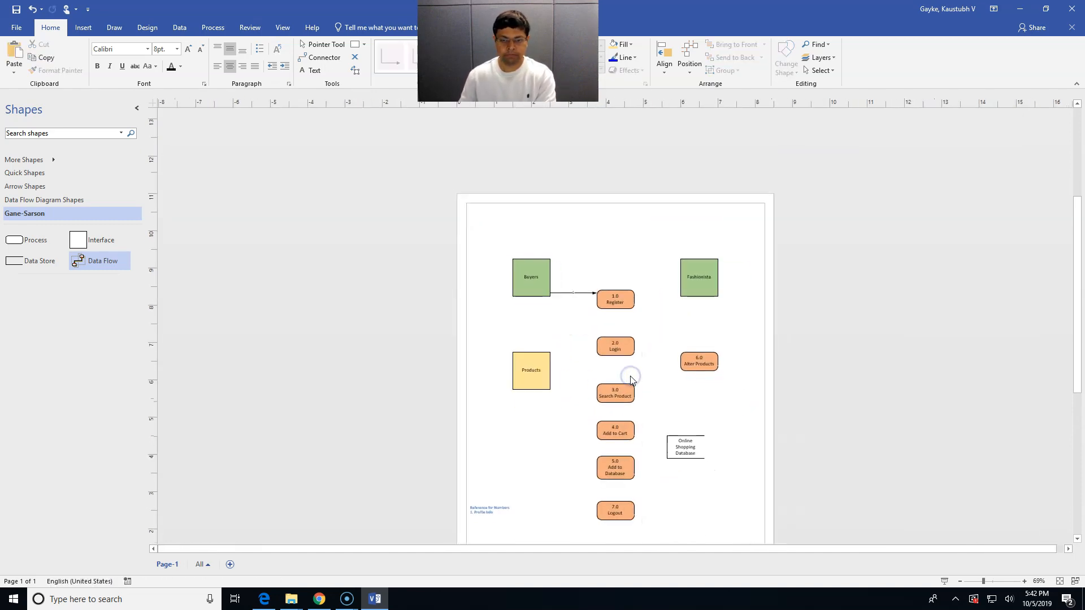
Add a data flow from 1.0 Register down to the Online Shopping Database
{"action": "left_click_drag", "start_coordinate": [107, 262], "coordinate": [616, 309]}
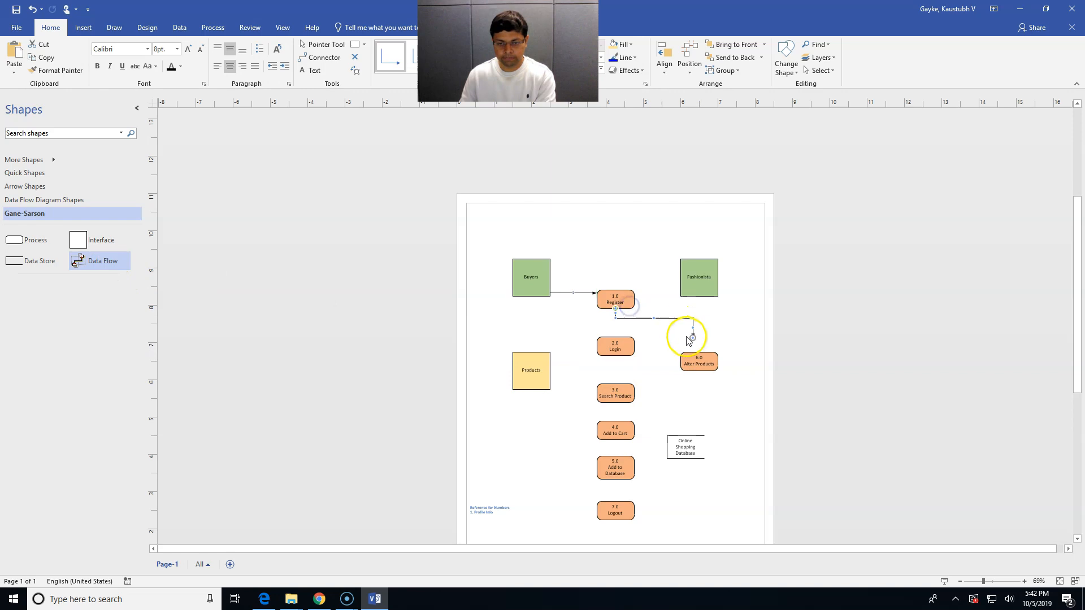
{"action": "left_click_drag", "start_coordinate": [693, 337], "coordinate": [674, 431]}
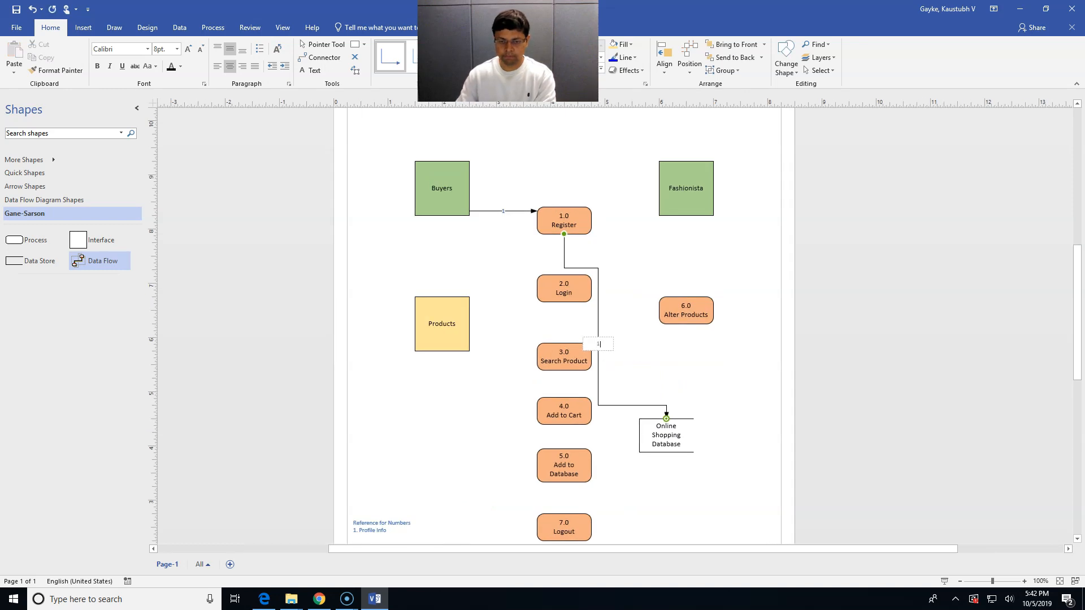
{"action": "left_click", "coordinate": [685, 351]}
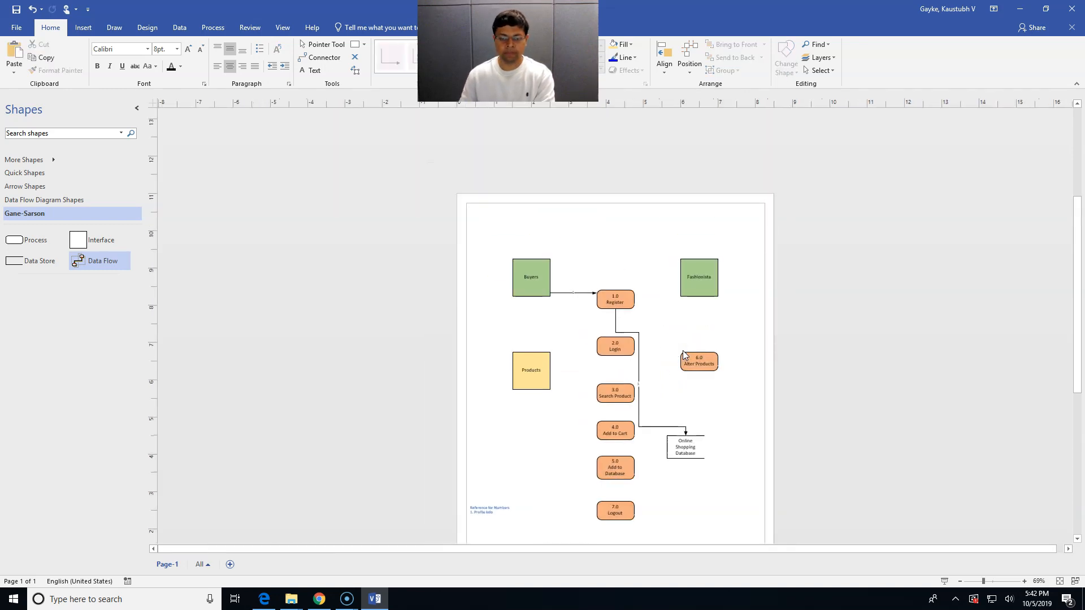
{"action": "left_click", "coordinate": [498, 516]}
{"action": "double_click", "coordinate": [492, 514]}
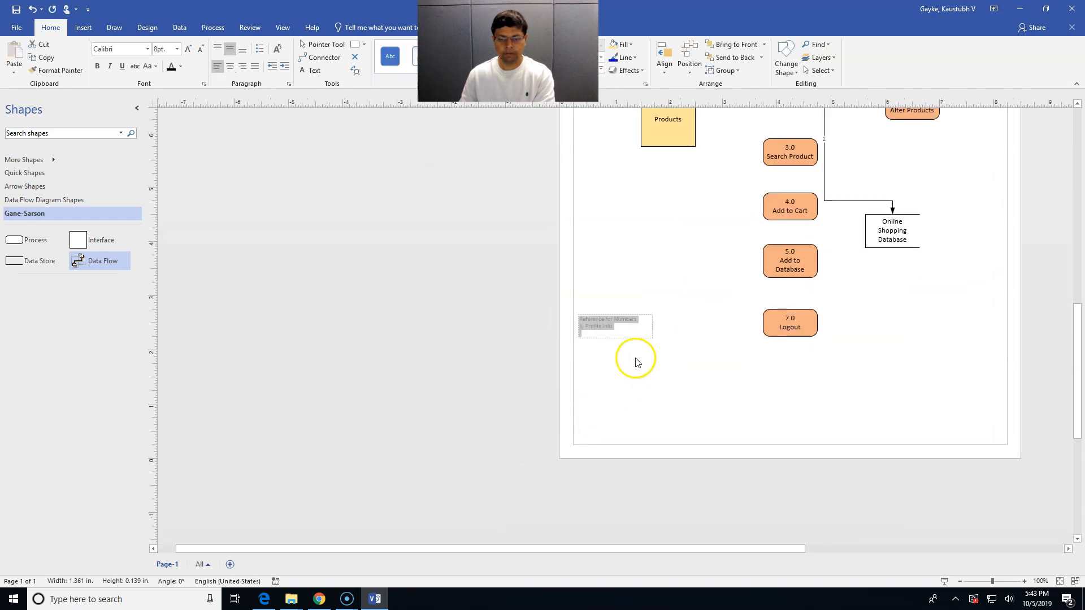
Type '2. Status info' below '1. Profile Info' in the Reference for Numbers note
{"action": "left_click", "coordinate": [624, 334]}
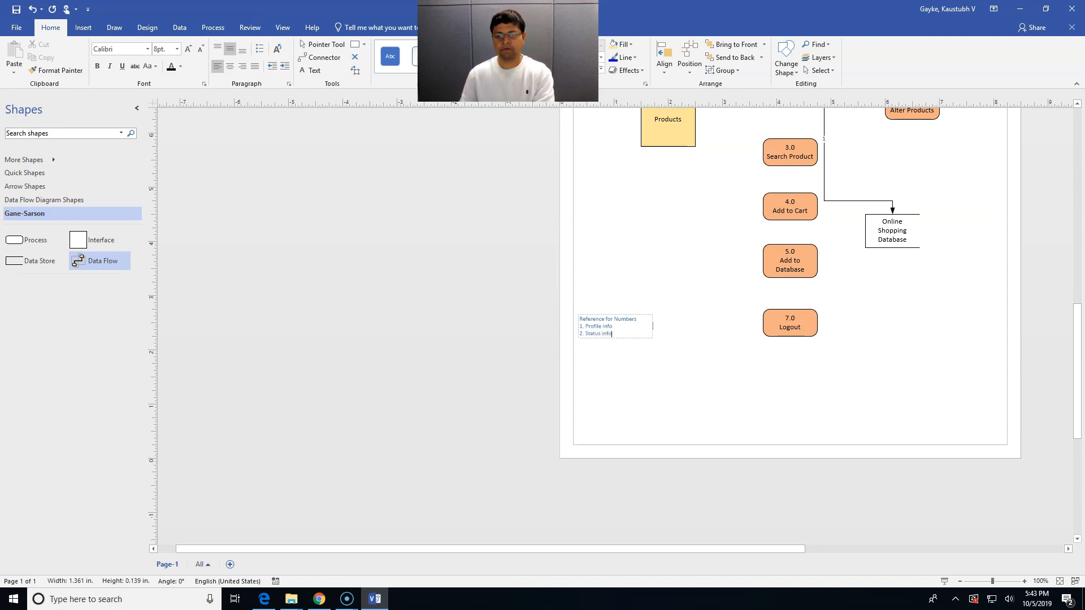
{"action": "left_click", "coordinate": [702, 298]}
{"action": "scroll", "coordinate": [702, 297], "scroll_direction": "down", "scroll_amount": 2}
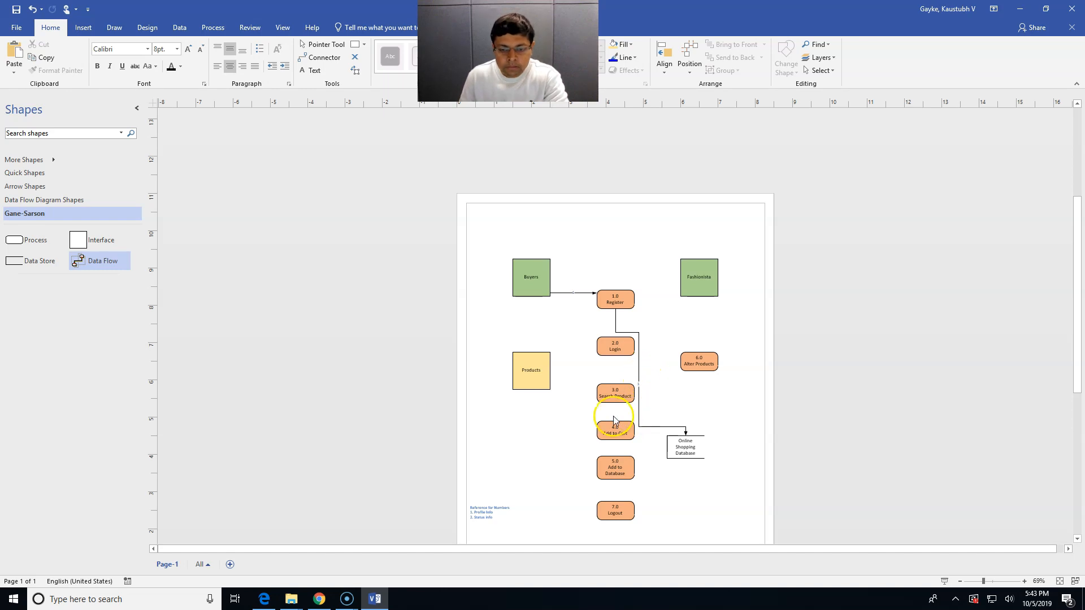
Add a data flow from Online Shopping Database to 1.0 Register
{"action": "left_click_drag", "start_coordinate": [97, 261], "coordinate": [699, 436]}
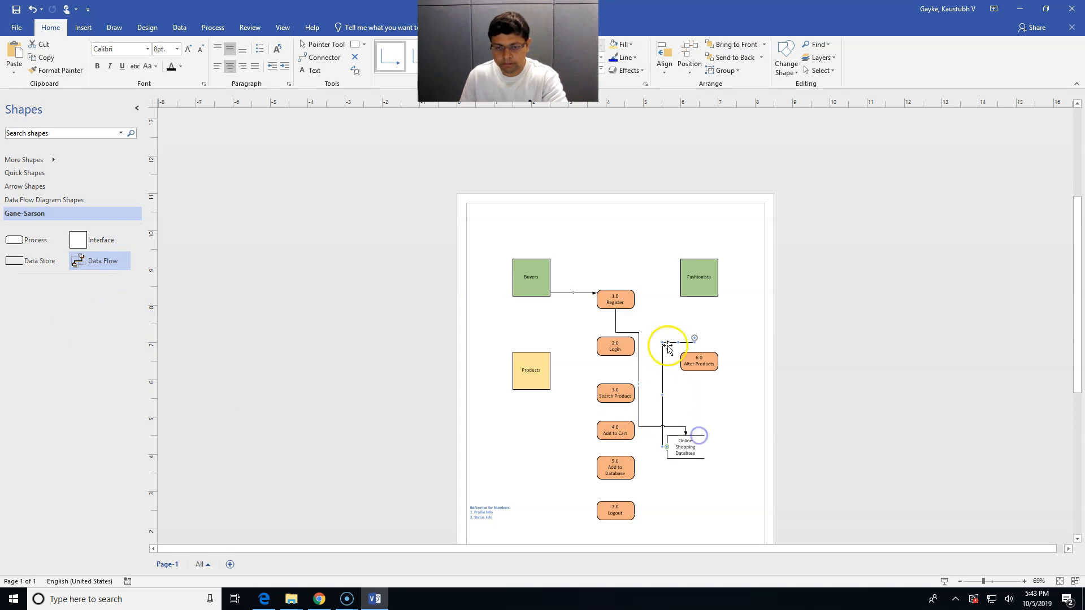
{"action": "left_click_drag", "start_coordinate": [695, 339], "coordinate": [630, 296]}
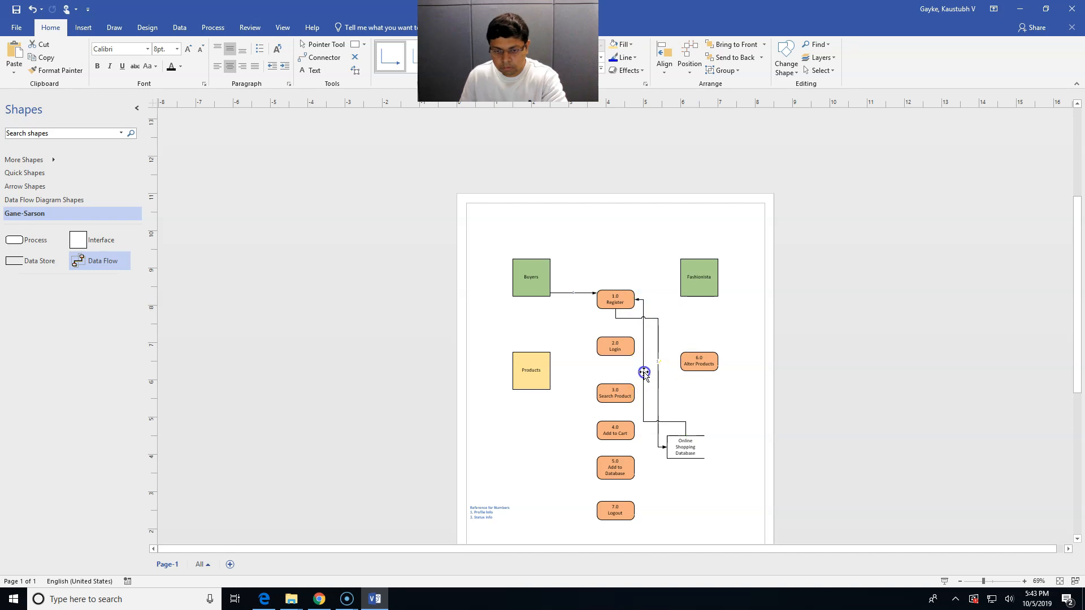
{"action": "left_click", "coordinate": [645, 375]}
{"action": "scroll", "coordinate": [644, 373], "scroll_direction": "up", "scroll_amount": 3, "text": "ctrl"}
{"action": "left_click", "coordinate": [496, 324]}
{"action": "scroll", "coordinate": [497, 323], "scroll_direction": "down", "scroll_amount": 3, "text": "ctrl"}
Add a data flow from 1.0 Register back to Buyers labelled 2
{"action": "left_click_drag", "start_coordinate": [115, 261], "coordinate": [605, 299]}
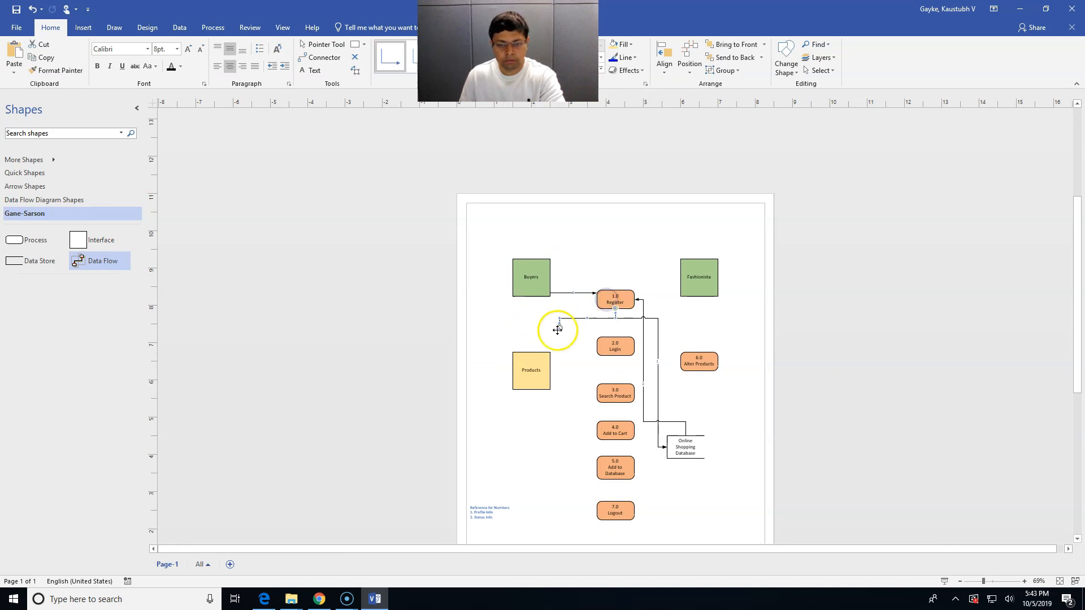
{"action": "left_click_drag", "start_coordinate": [560, 327], "coordinate": [528, 295]}
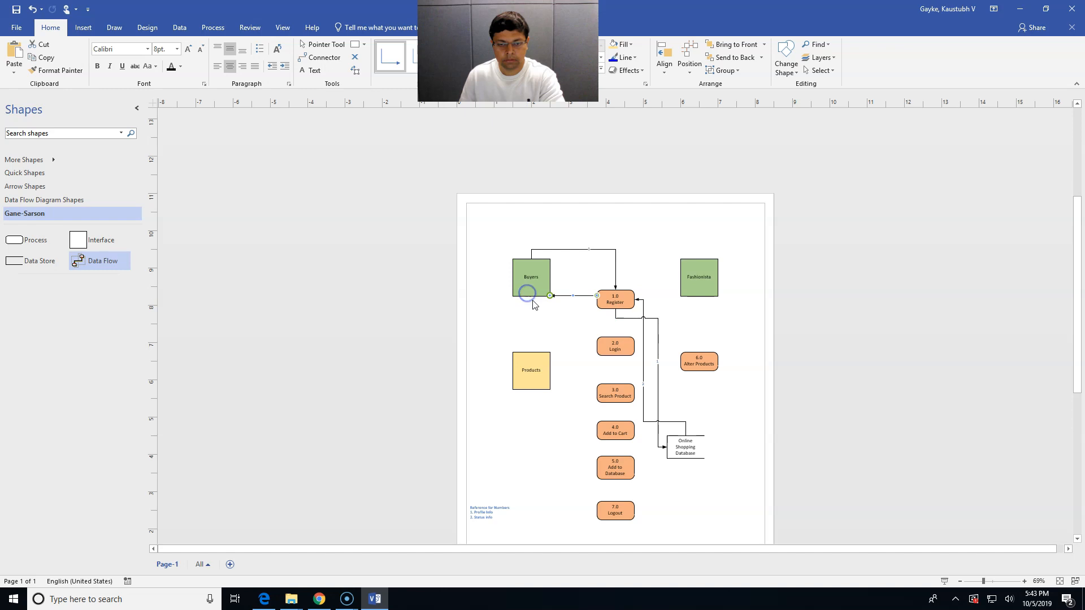
{"action": "double_click", "coordinate": [571, 295]}
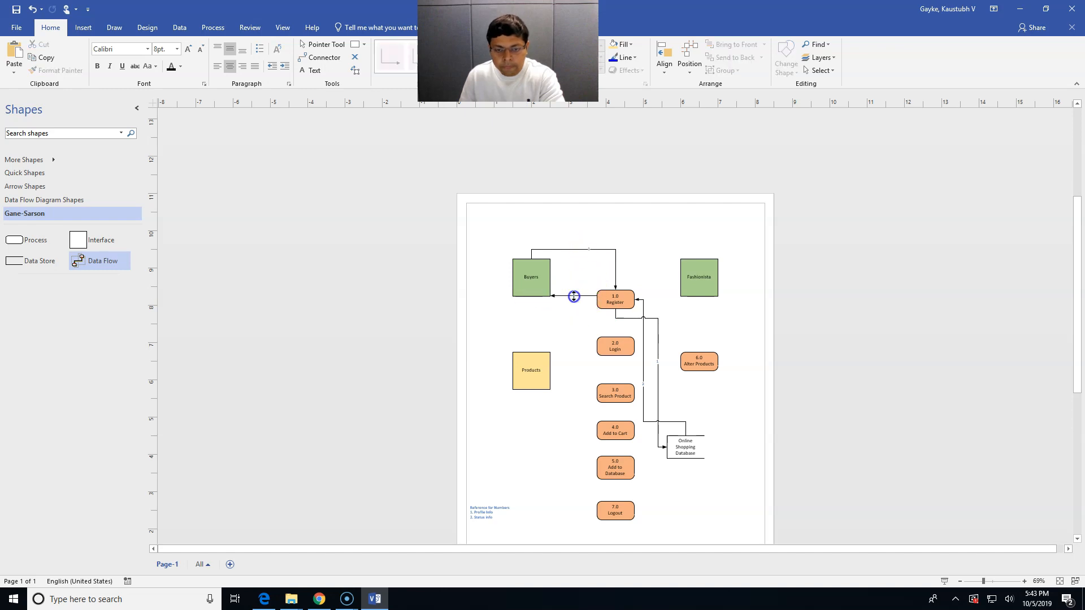
{"action": "type", "text": "2"}
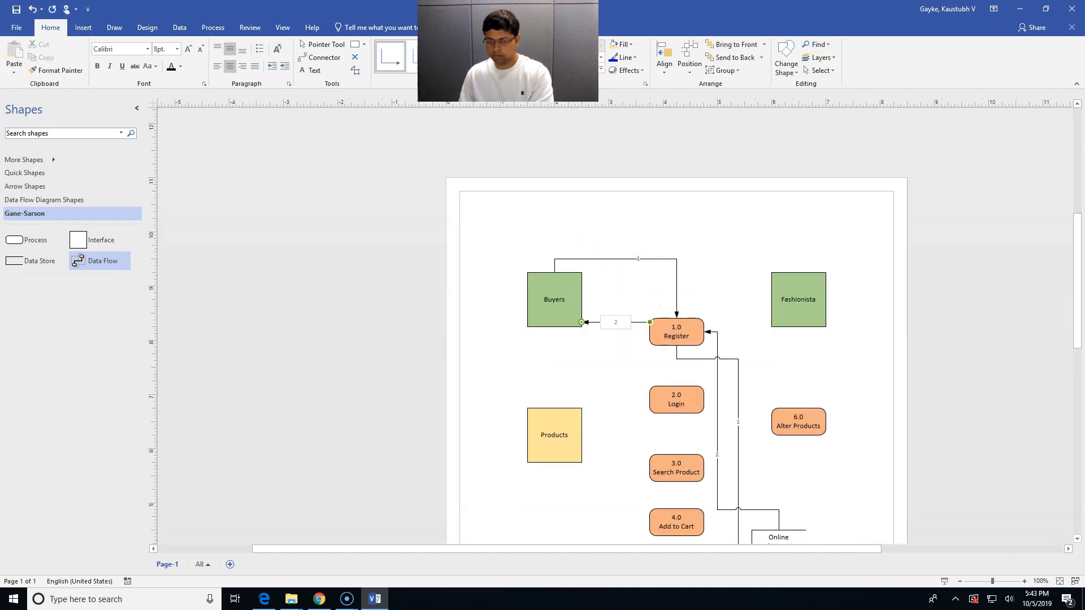
{"action": "left_click", "coordinate": [615, 370]}
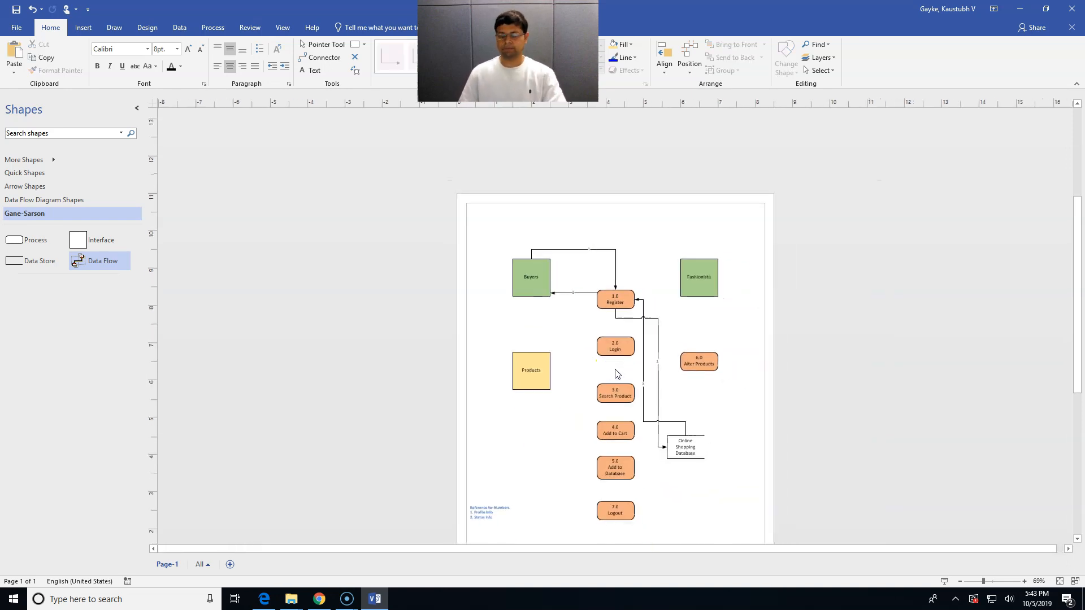
{"action": "scroll", "coordinate": [575, 336], "scroll_direction": "down", "scroll_amount": 1}
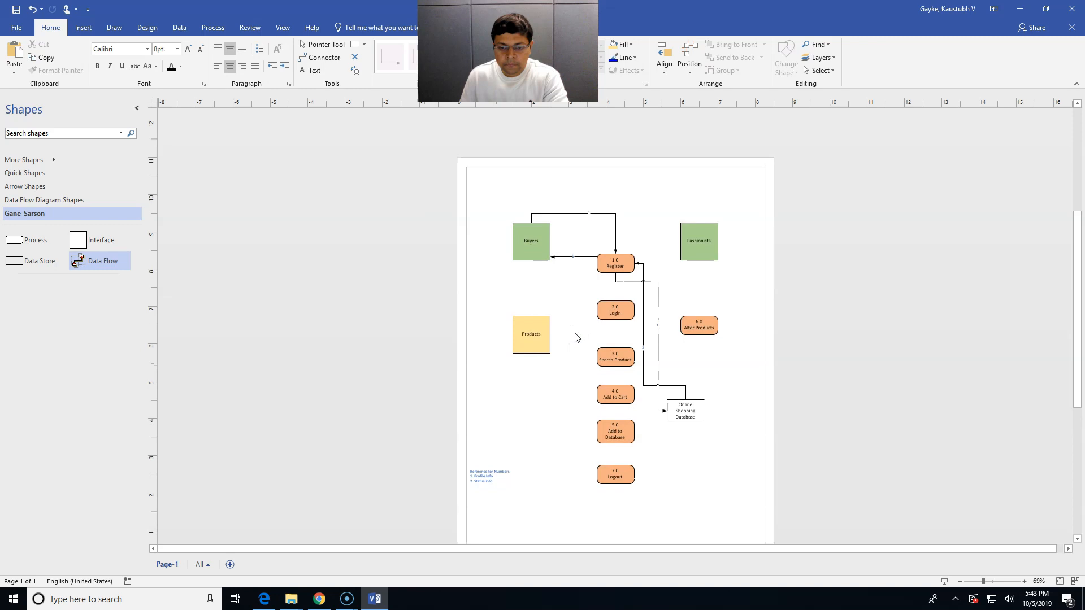
Add a data flow from the bottom of Buyers to 2.0 Login
{"action": "left_click_drag", "start_coordinate": [94, 284], "coordinate": [566, 292]}
{"action": "left_click_drag", "start_coordinate": [533, 258], "coordinate": [531, 260]}
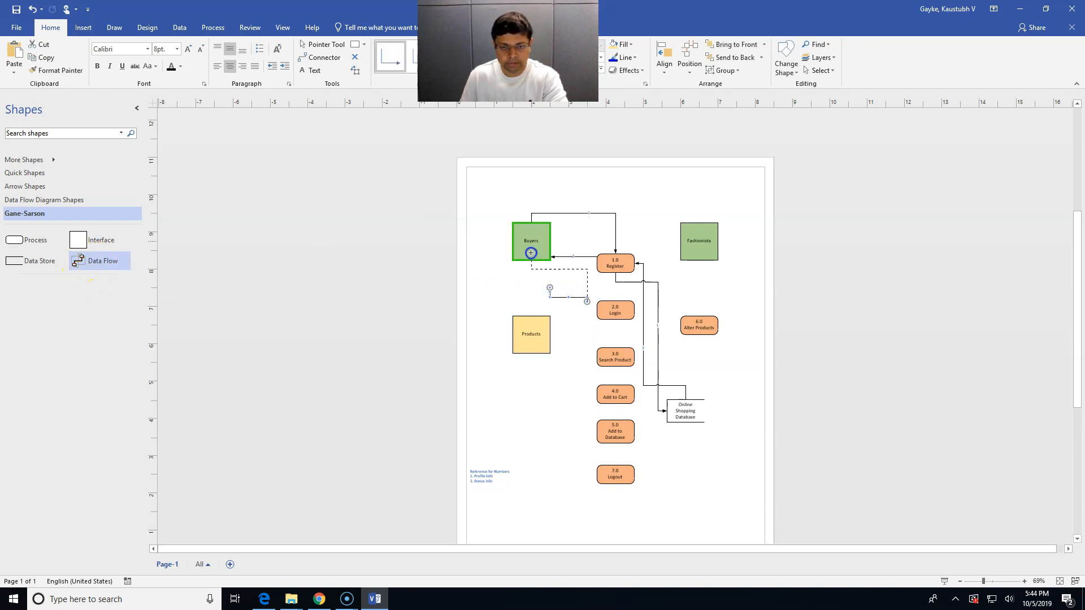
{"action": "left_click_drag", "start_coordinate": [587, 301], "coordinate": [596, 304]}
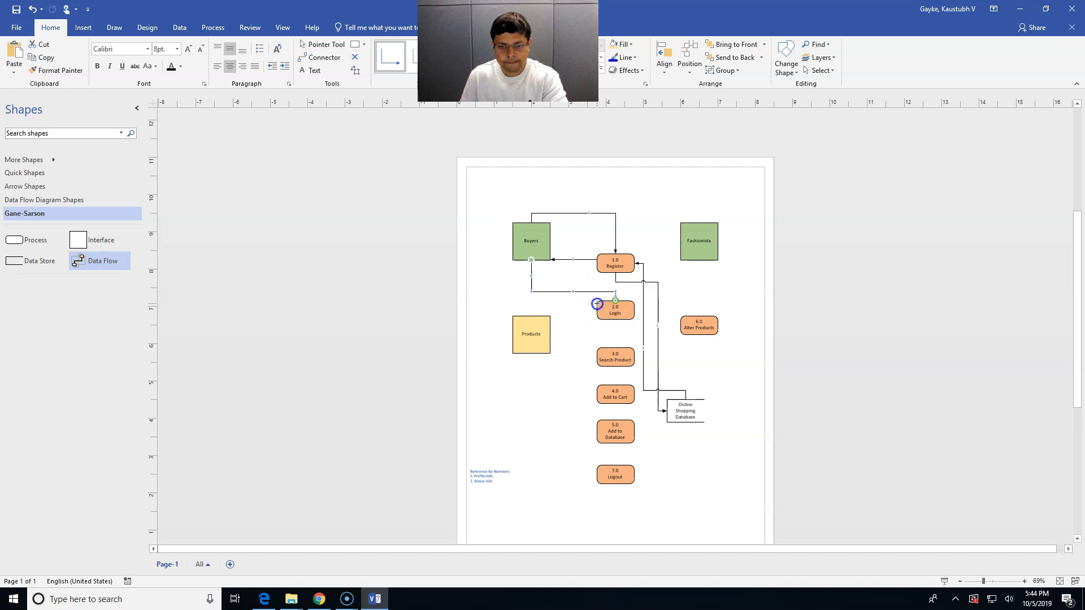
{"action": "left_click", "coordinate": [485, 479]}
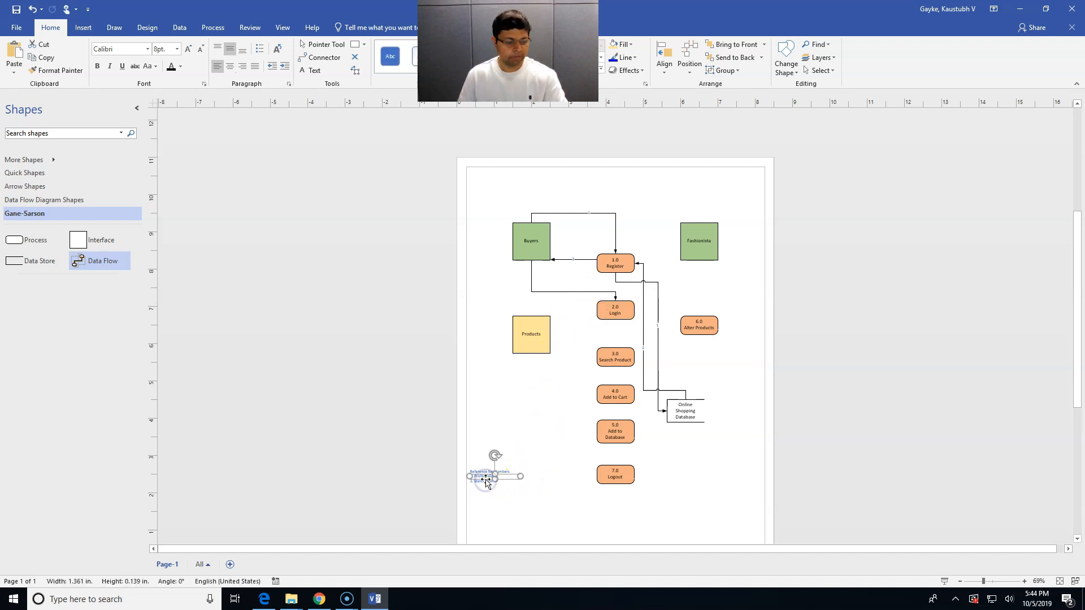
Stretch the Reference for Numbers note taller and start a new line after 'Status info'
{"action": "left_click", "coordinate": [493, 482]}
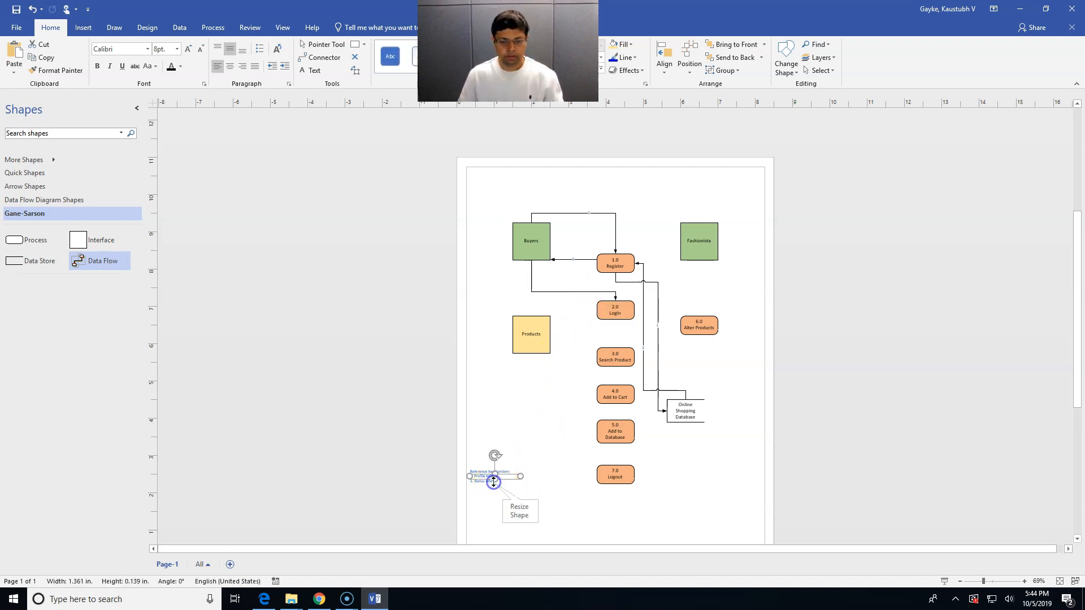
{"action": "left_click", "coordinate": [495, 480]}
{"action": "left_click_drag", "start_coordinate": [495, 480], "coordinate": [495, 520]}
{"action": "double_click", "coordinate": [494, 508]}
{"action": "left_click", "coordinate": [626, 339]}
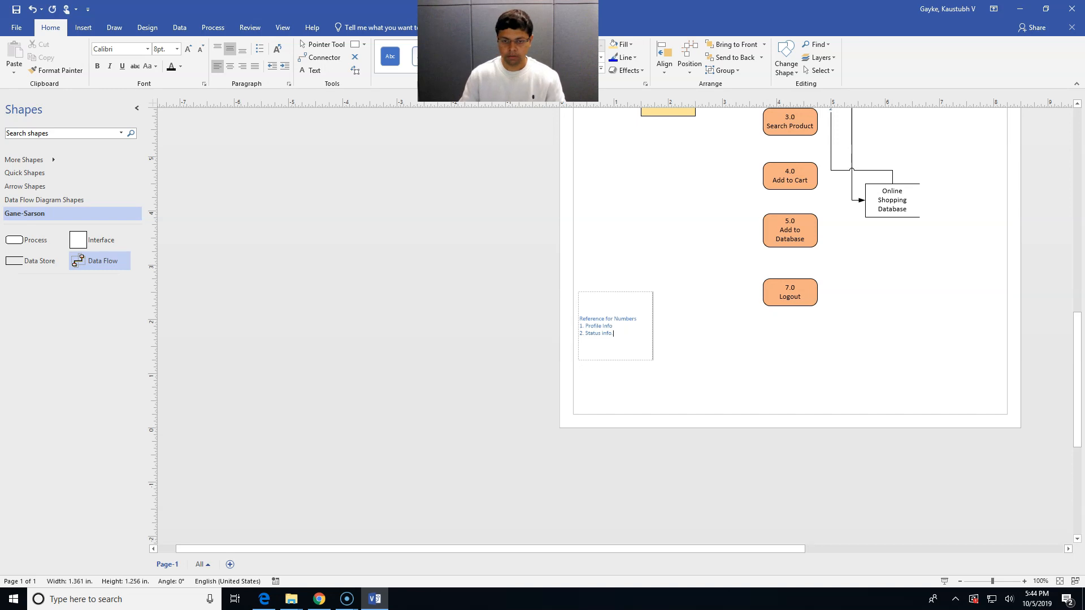
{"action": "key", "text": "Return"}
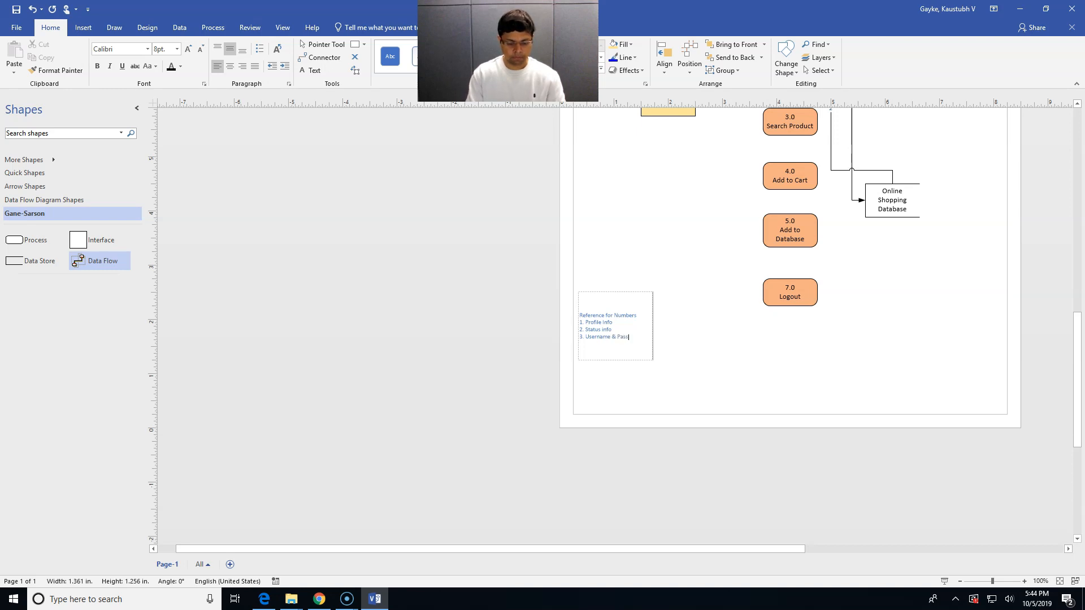
Finish the '3. Username & Password' legend entry and add a flow from 2.0 Login to Online Shopping Database
{"action": "left_click", "coordinate": [679, 316]}
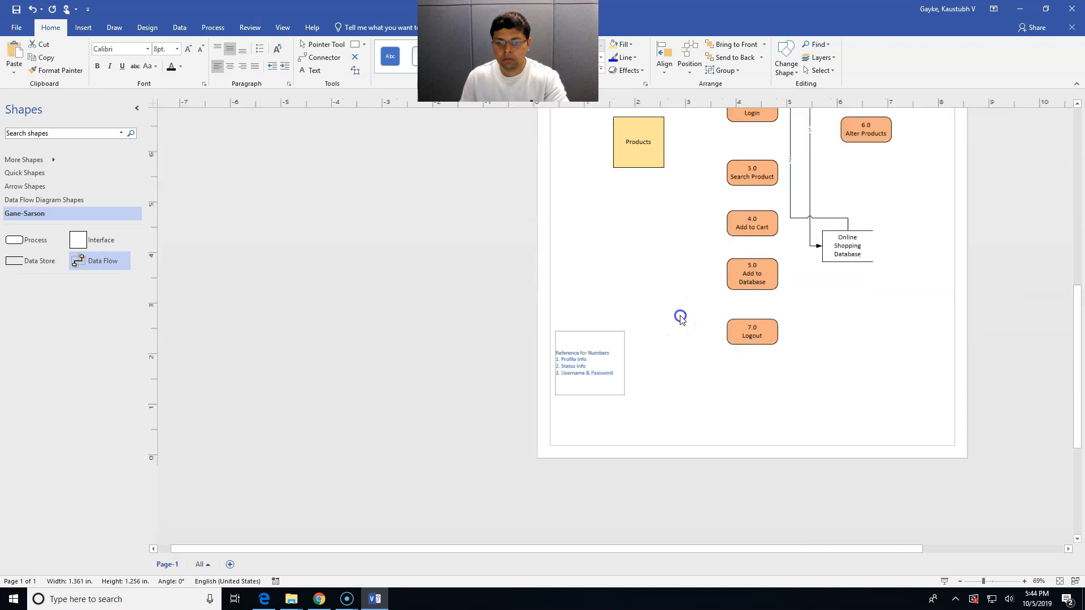
{"action": "double_click", "coordinate": [560, 292]}
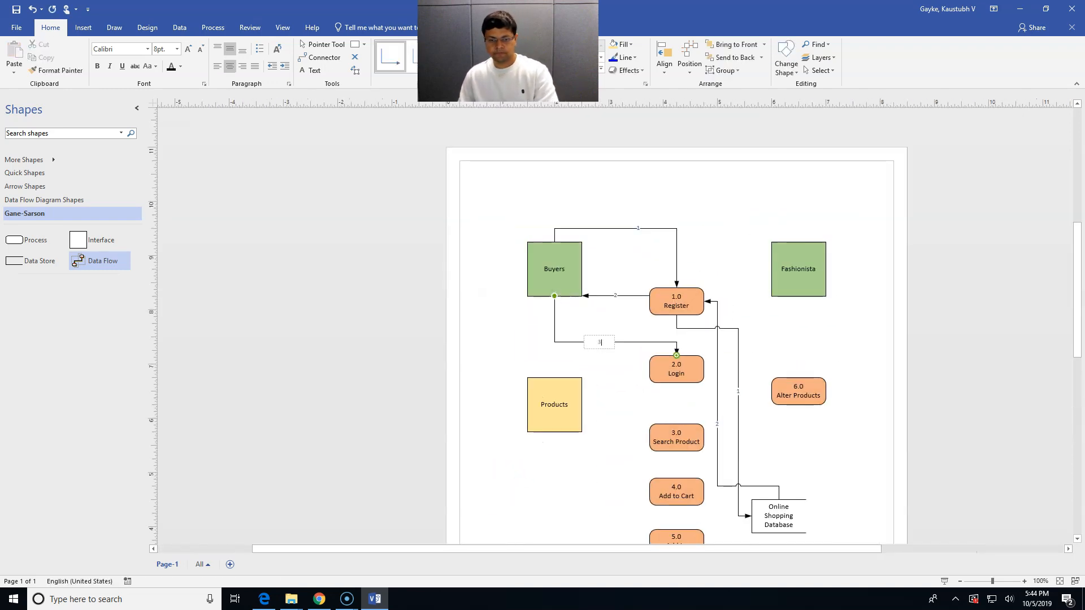
{"action": "left_click", "coordinate": [592, 368]}
{"action": "left_click_drag", "start_coordinate": [120, 264], "coordinate": [613, 314]}
{"action": "left_click_drag", "start_coordinate": [586, 397], "coordinate": [686, 399]}
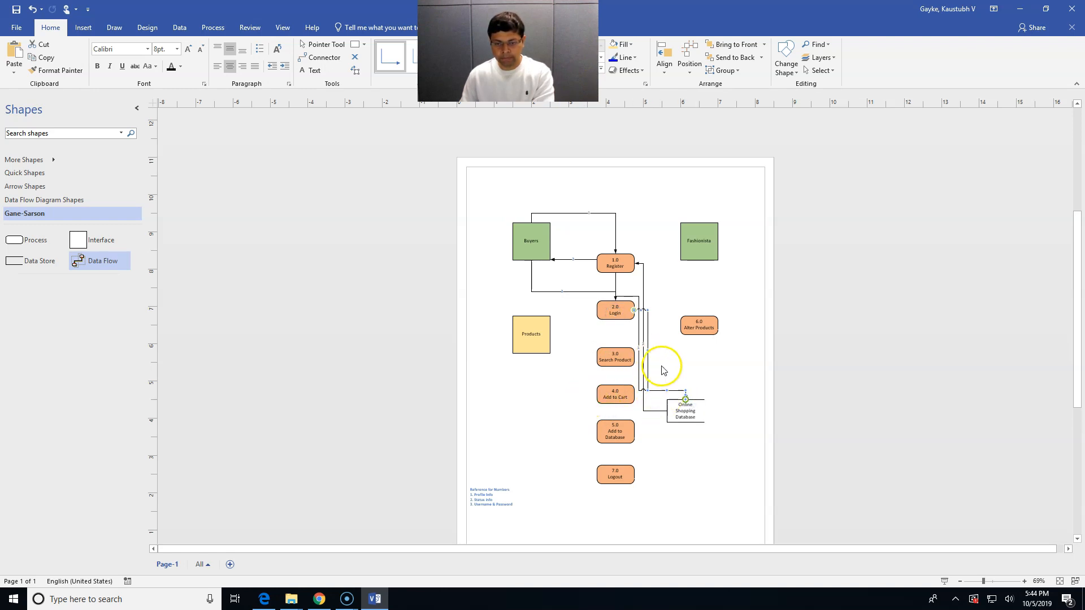
{"action": "double_click", "coordinate": [649, 349]}
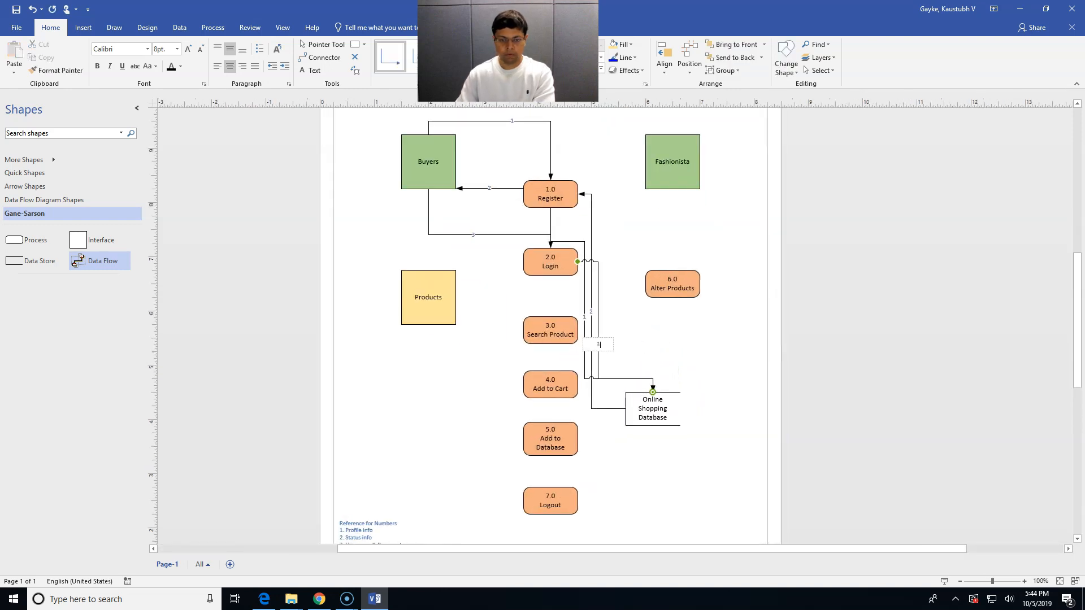
{"action": "left_click", "coordinate": [673, 336]}
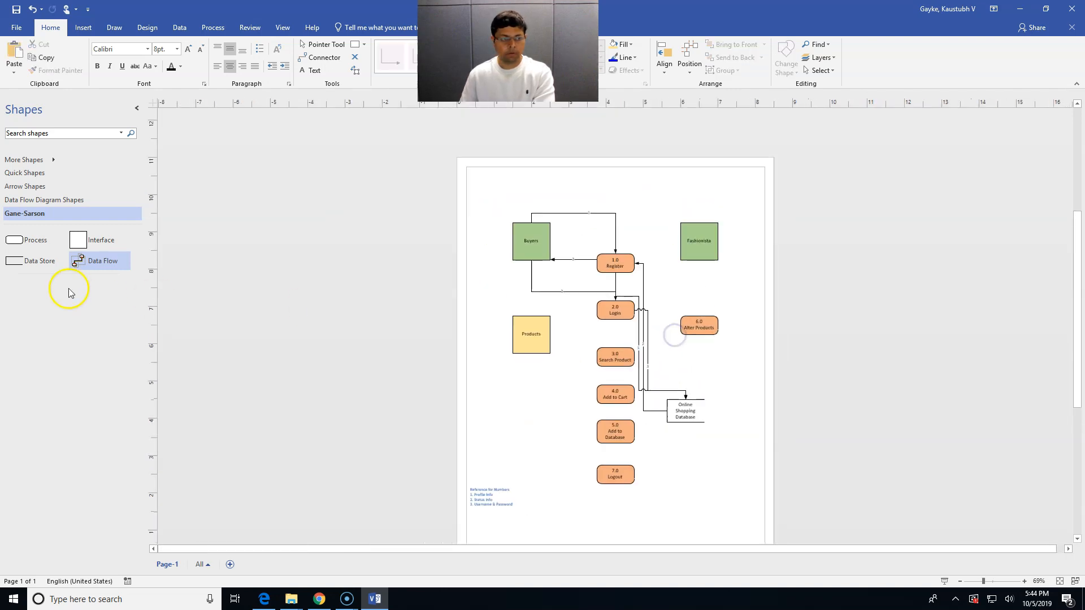
Add a second flow between 2.0 Login and the database, labelled 2
{"action": "left_click_drag", "start_coordinate": [107, 269], "coordinate": [698, 396]}
{"action": "left_click_drag", "start_coordinate": [653, 312], "coordinate": [627, 314]}
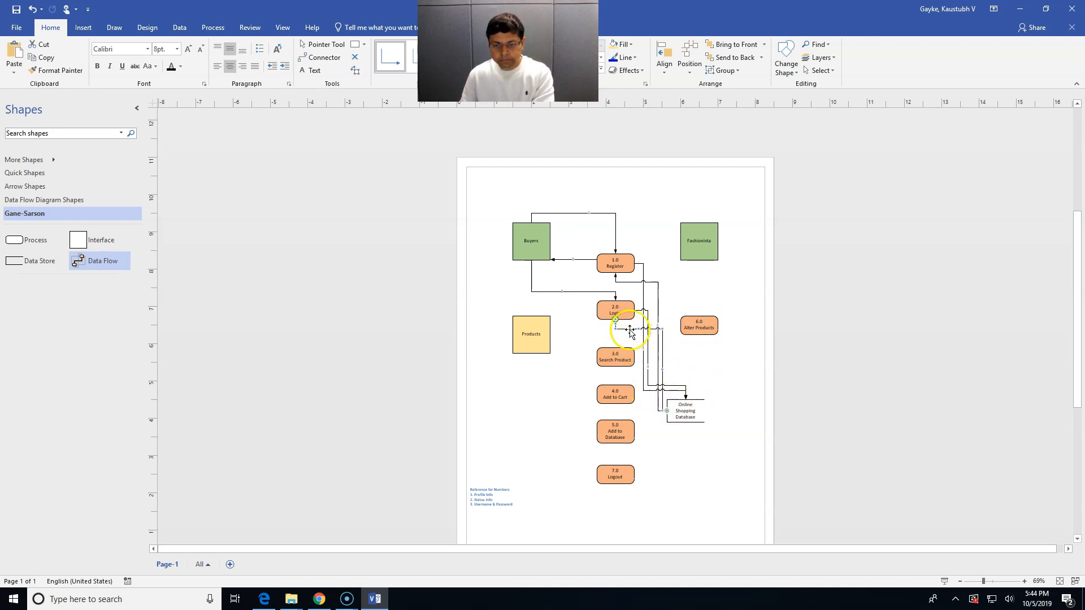
{"action": "double_click", "coordinate": [617, 326]}
{"action": "type", "text": "2"}
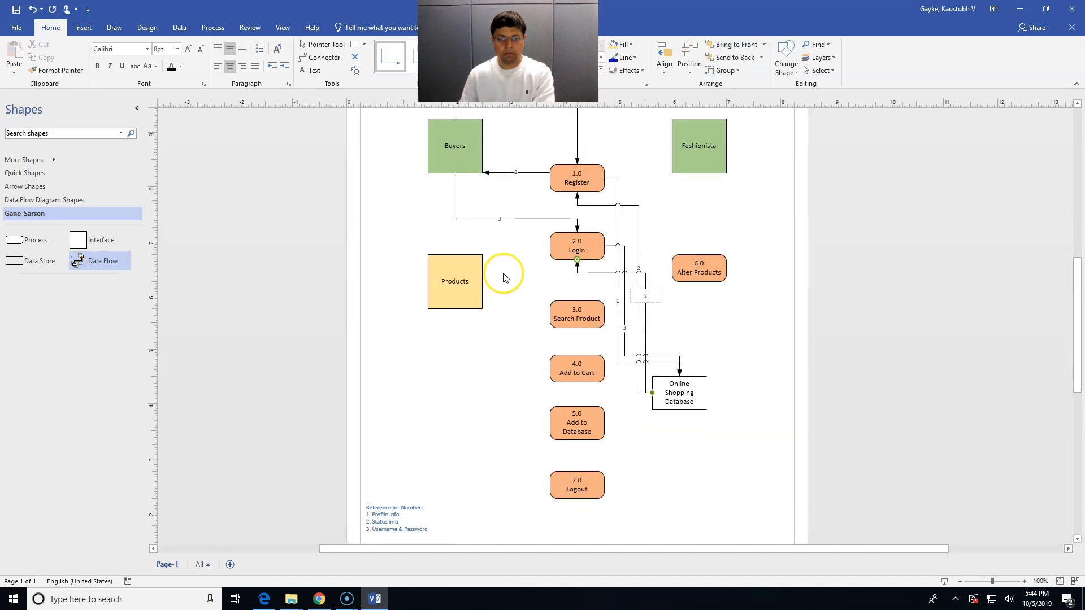
{"action": "left_click", "coordinate": [504, 277]}
Add a data flow from Buyers to 2.0 Login labelled 2
{"action": "left_click_drag", "start_coordinate": [113, 265], "coordinate": [534, 261]}
{"action": "left_click_drag", "start_coordinate": [490, 292], "coordinate": [600, 323]}
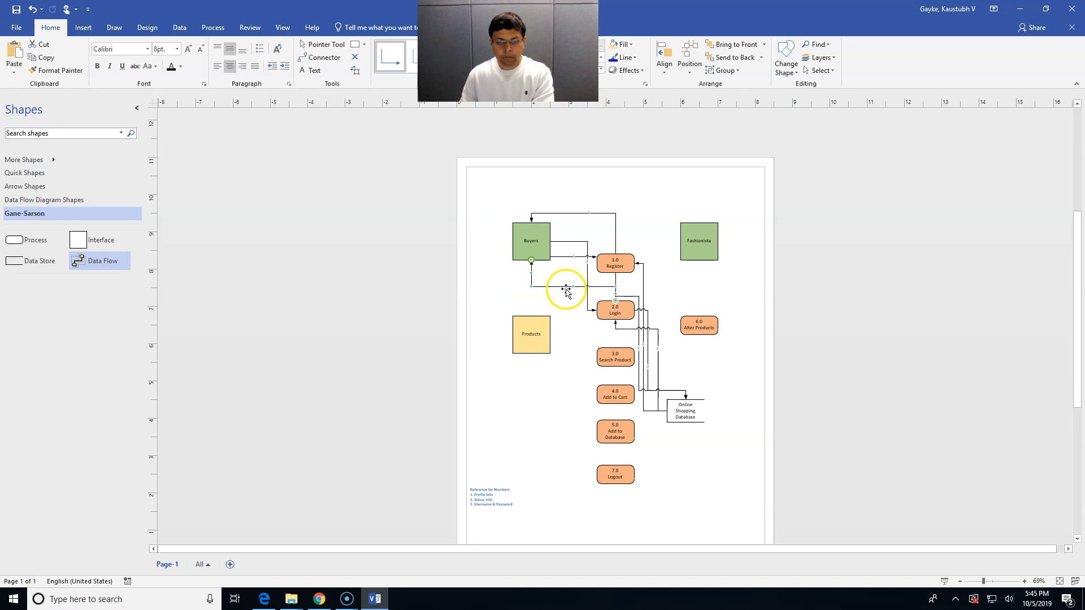
{"action": "double_click", "coordinate": [566, 288]}
{"action": "type", "text": "2"}
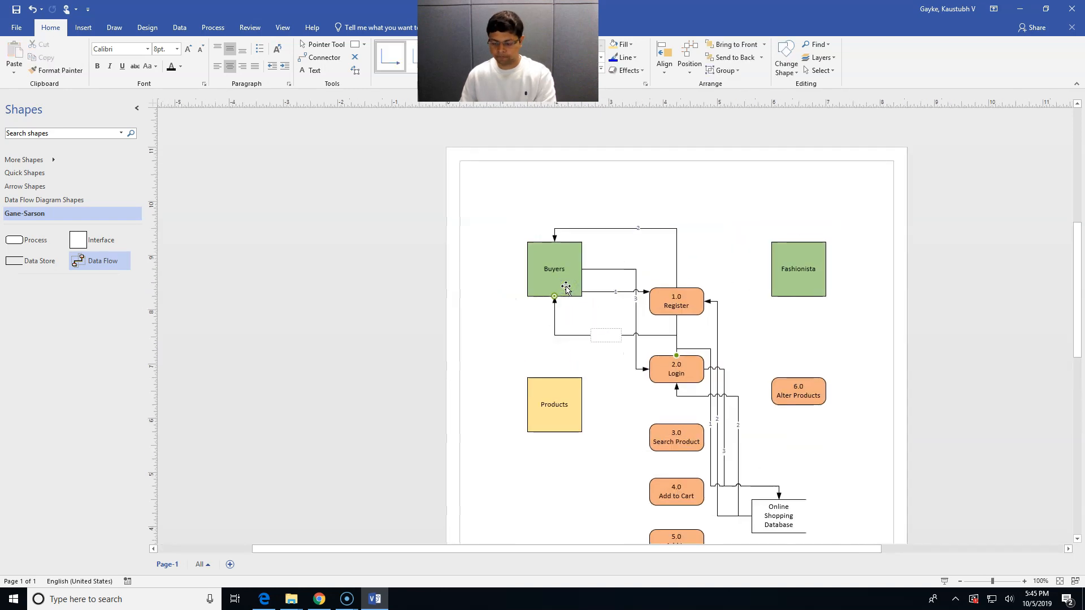
{"action": "left_click", "coordinate": [597, 367]}
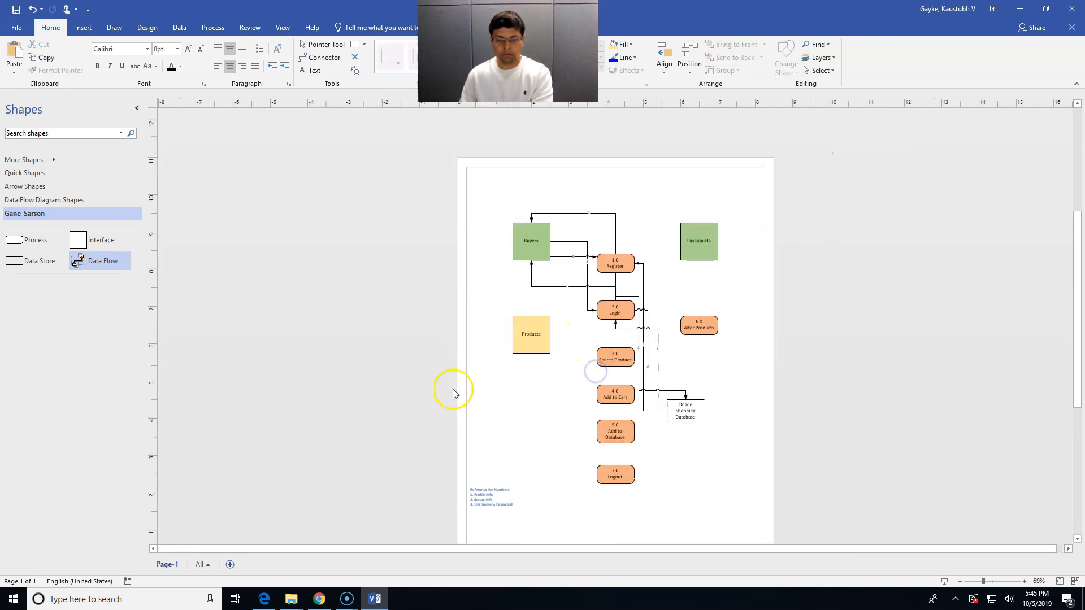
Add a data flow from Buyers to 3.0 Search Product
{"action": "left_click_drag", "start_coordinate": [106, 265], "coordinate": [550, 259]}
{"action": "left_click_drag", "start_coordinate": [554, 418], "coordinate": [594, 360]}
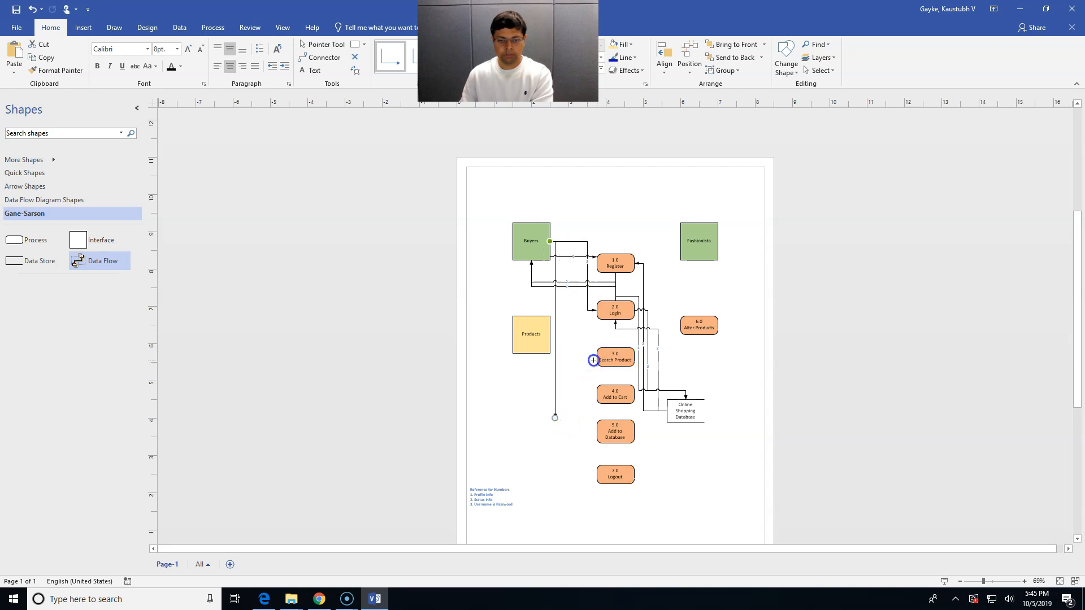
{"action": "double_click", "coordinate": [577, 339]}
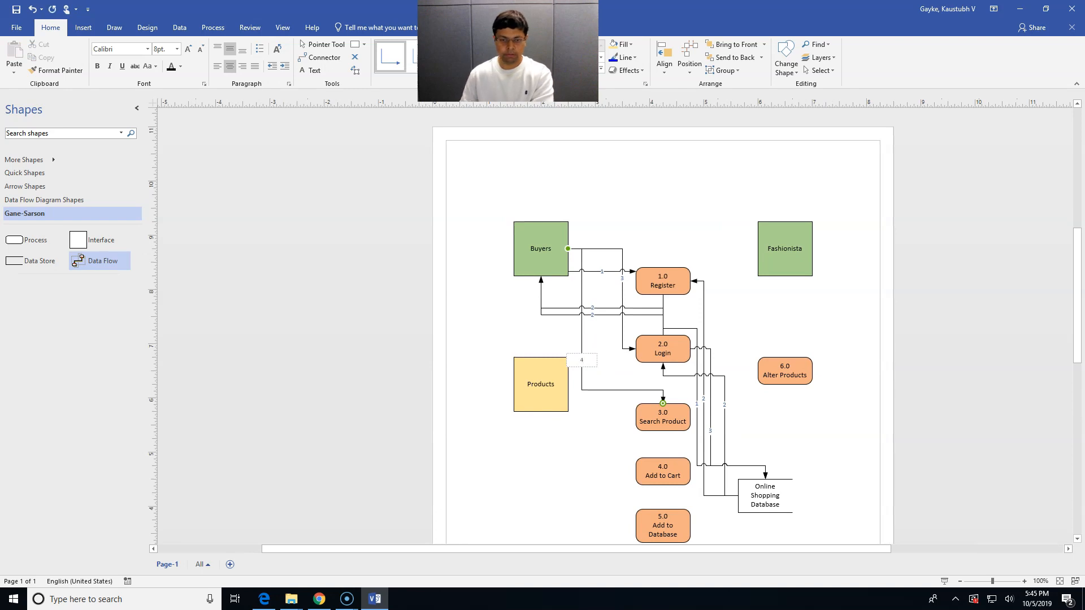
{"action": "left_click", "coordinate": [547, 460]}
{"action": "left_click", "coordinate": [501, 504]}
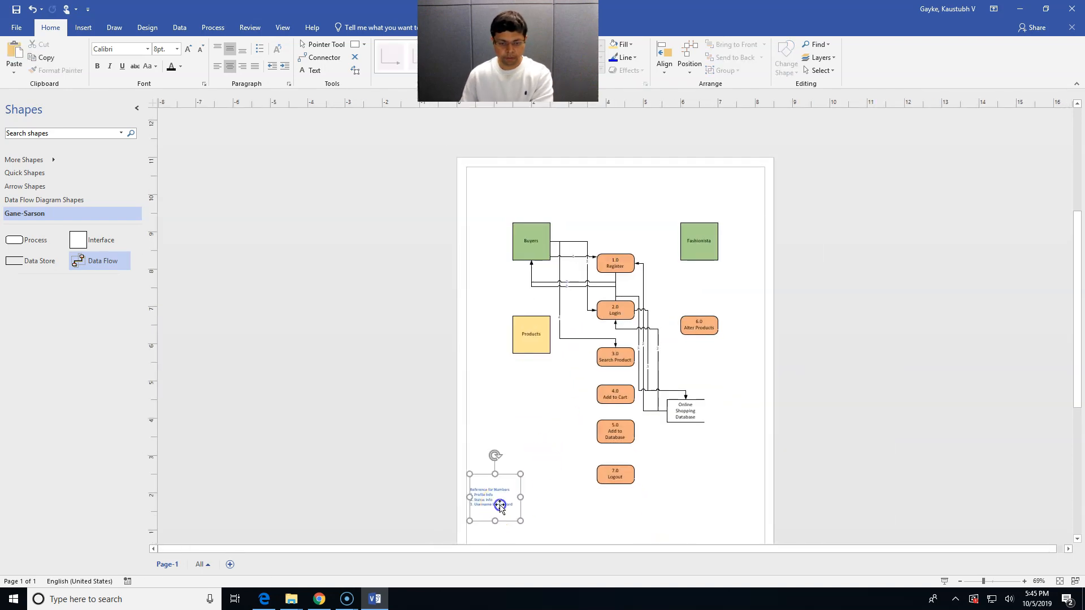
Add '4. Keywords' as the fourth Reference for Numbers entry
{"action": "double_click", "coordinate": [514, 505]}
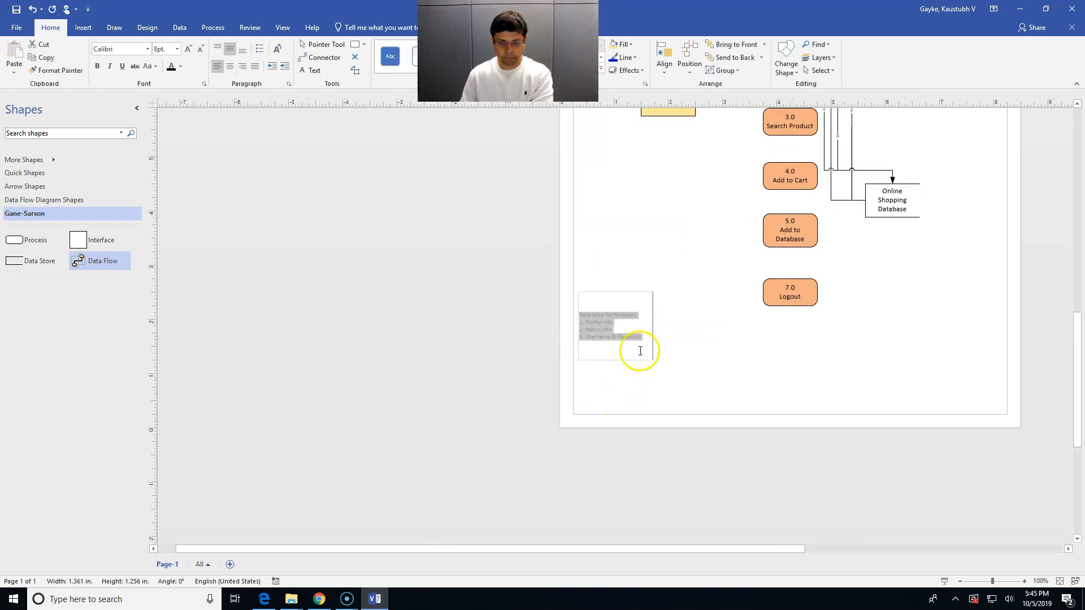
{"action": "key", "text": "Return"}
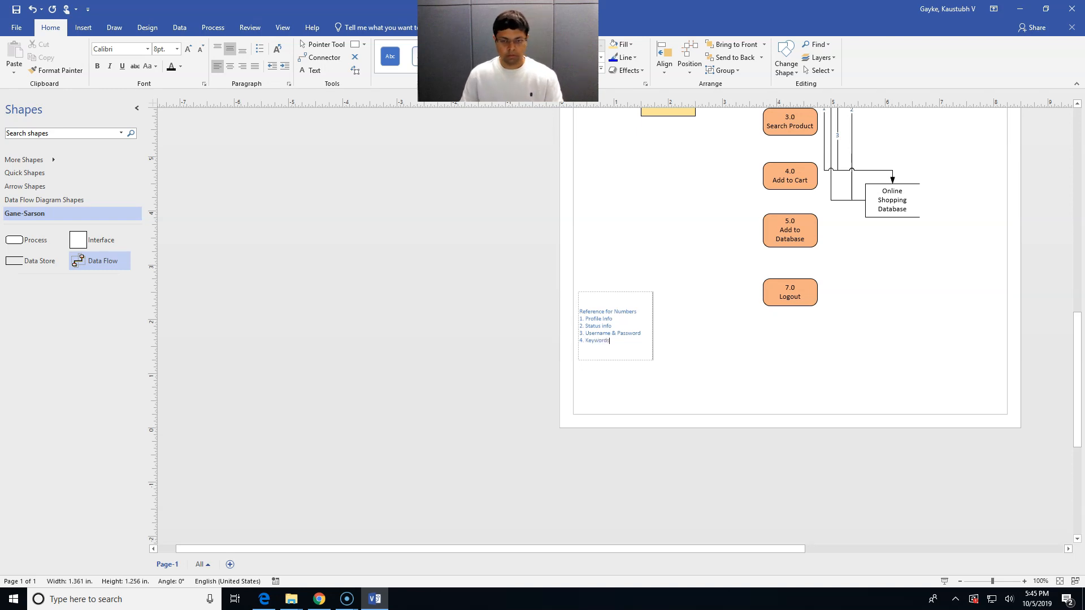
{"action": "left_click", "coordinate": [722, 326]}
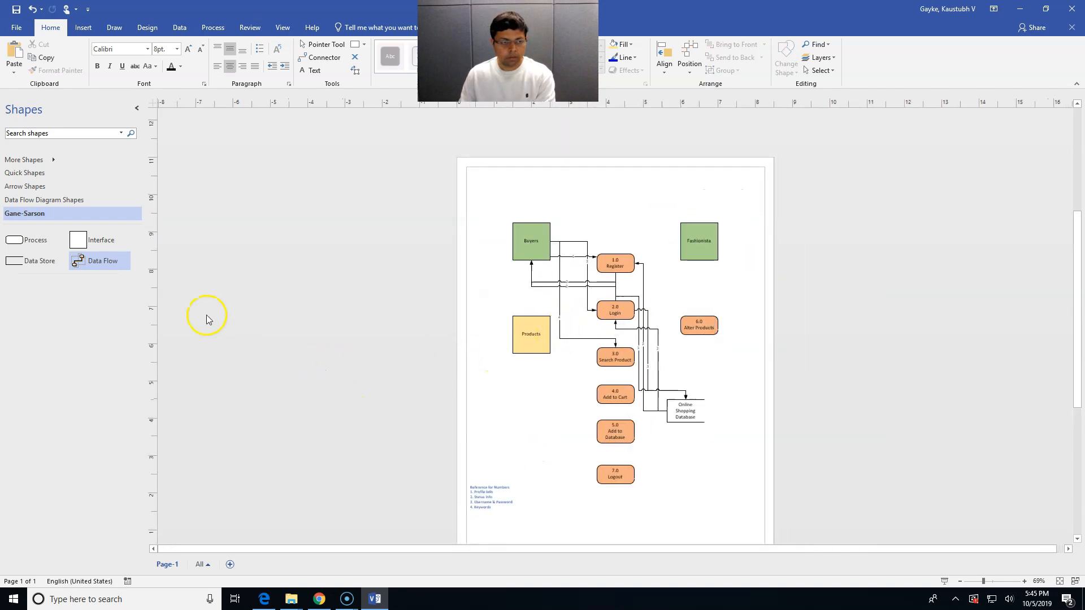
Add two data flows between 3.0 Search Product and Online Shopping Database
{"action": "left_click_drag", "start_coordinate": [109, 263], "coordinate": [605, 367]}
{"action": "left_click_drag", "start_coordinate": [549, 432], "coordinate": [670, 415]}
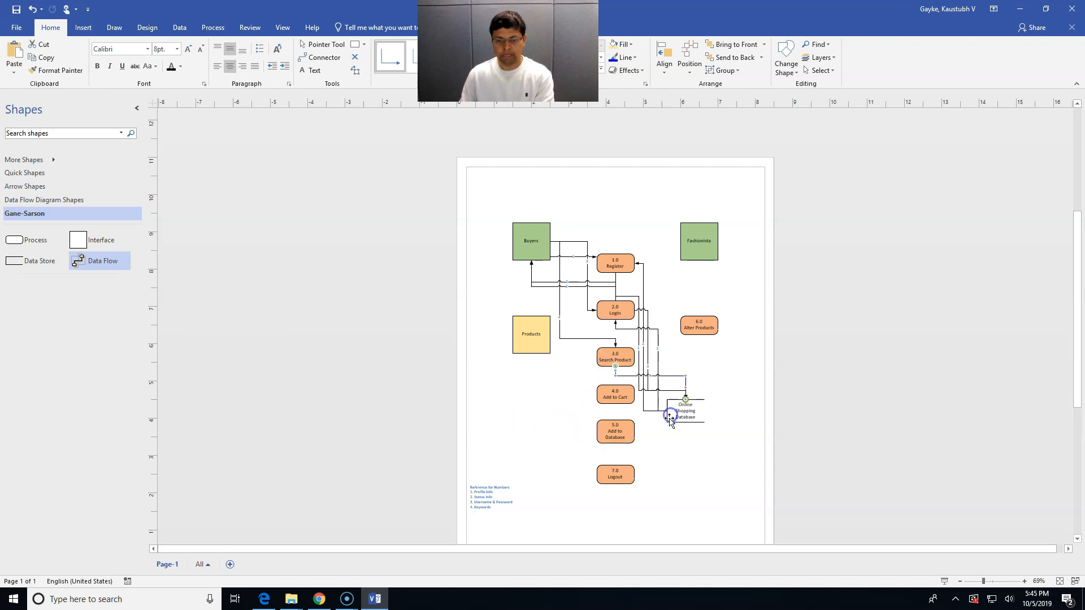
{"action": "left_click_drag", "start_coordinate": [100, 265], "coordinate": [686, 423]}
{"action": "left_click_drag", "start_coordinate": [628, 448], "coordinate": [629, 448]}
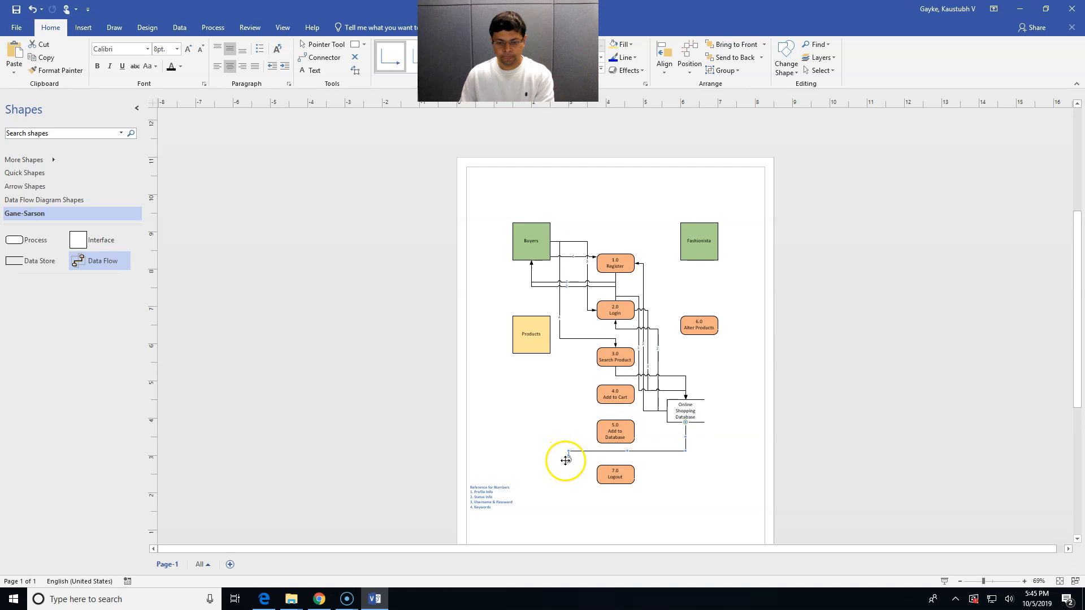
{"action": "left_click", "coordinate": [569, 460]}
{"action": "left_click_drag", "start_coordinate": [584, 406], "coordinate": [600, 367]}
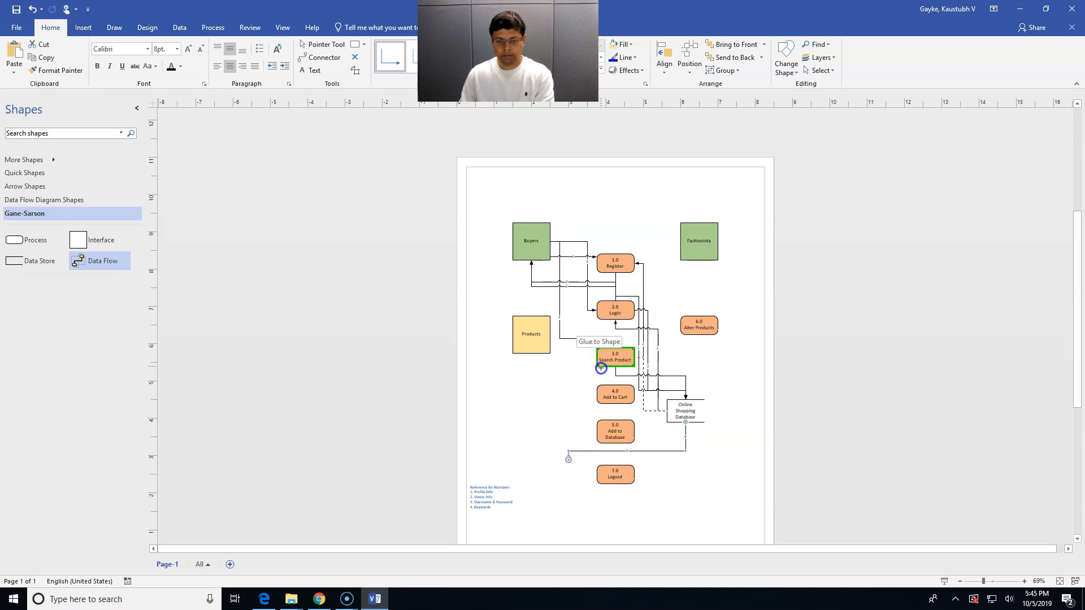
Add '5. Product info' as the fifth Reference for Numbers entry
{"action": "double_click", "coordinate": [493, 500]}
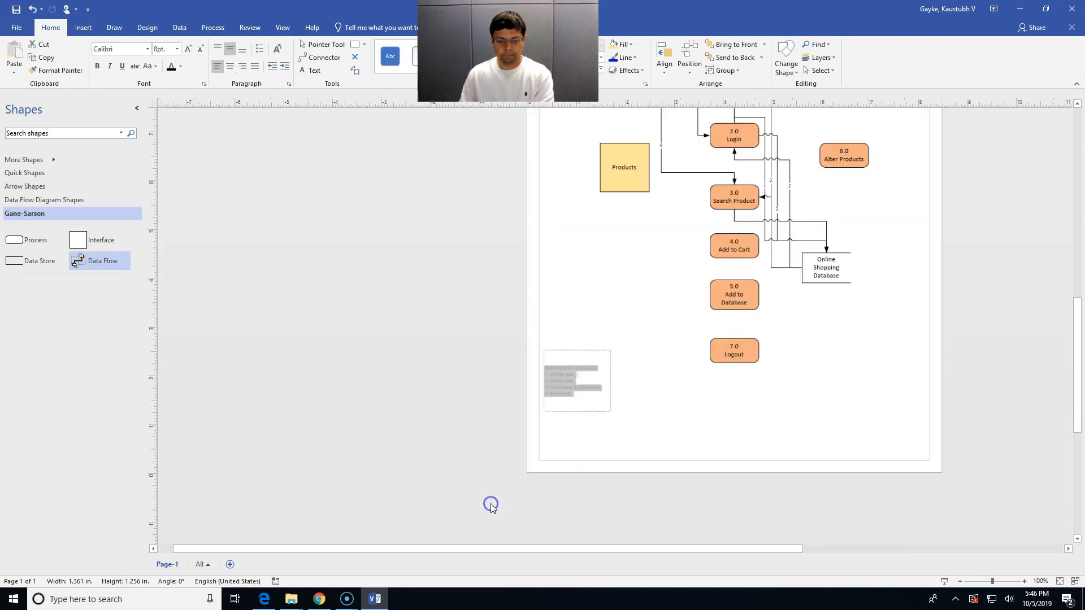
{"action": "left_click", "coordinate": [620, 341]}
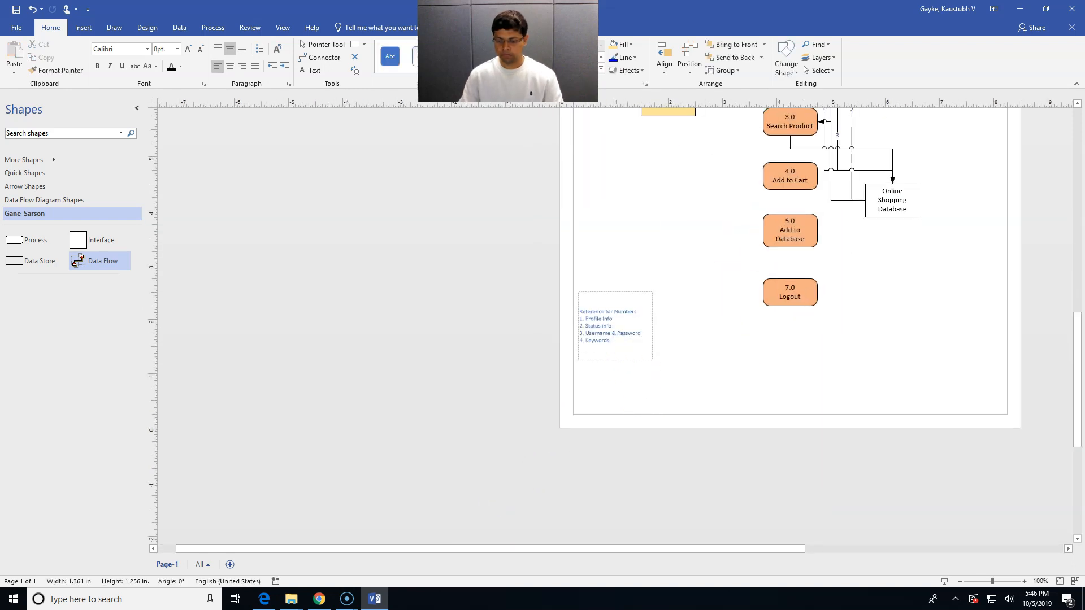
{"action": "key", "text": "Return"}
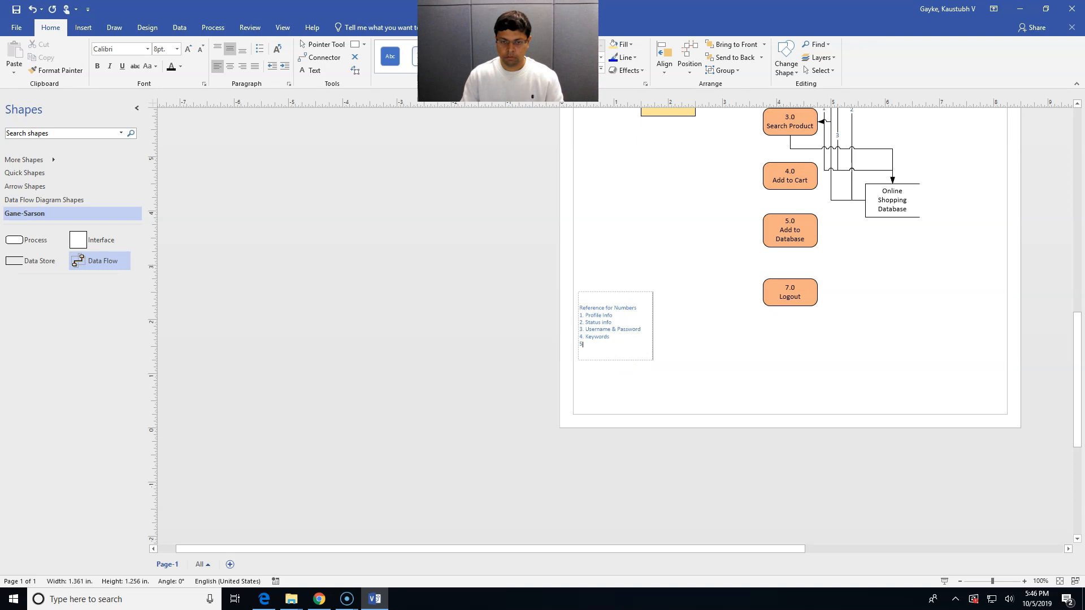
{"action": "type", "text": "5. Product info"}
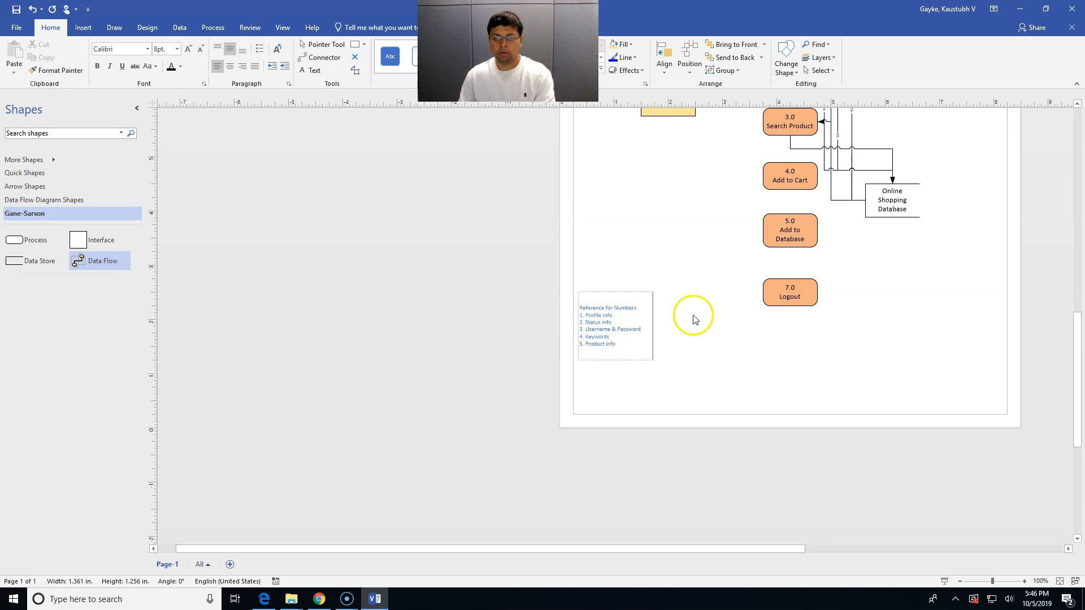
{"action": "left_click", "coordinate": [700, 299]}
{"action": "key", "text": "ctrl+shift+w"}
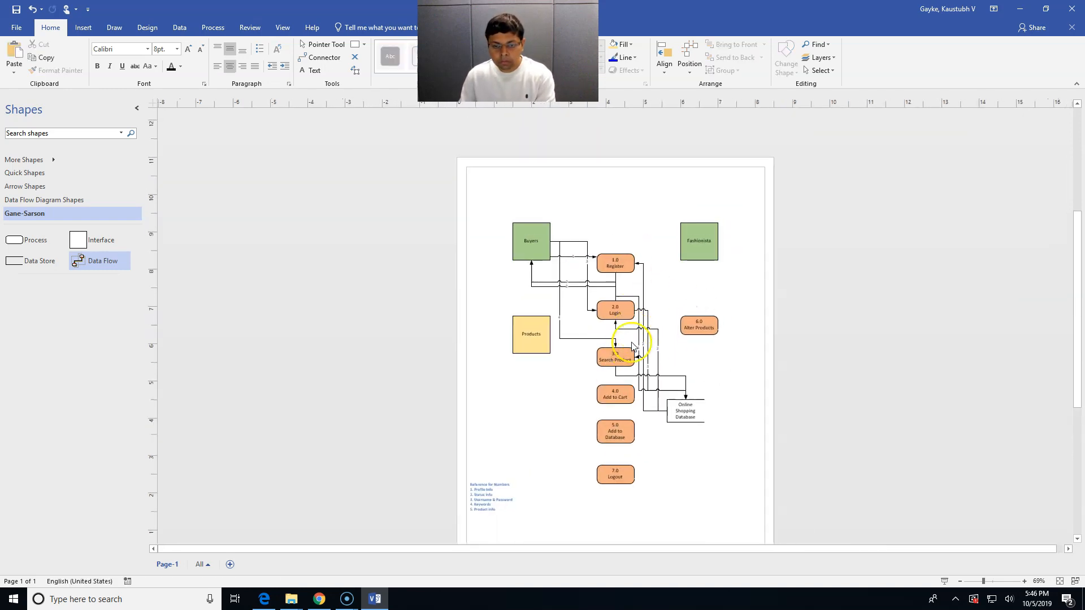
Add a data flow from 5.0 Add to Database into 3.0 Search Product
{"action": "left_click", "coordinate": [651, 407]}
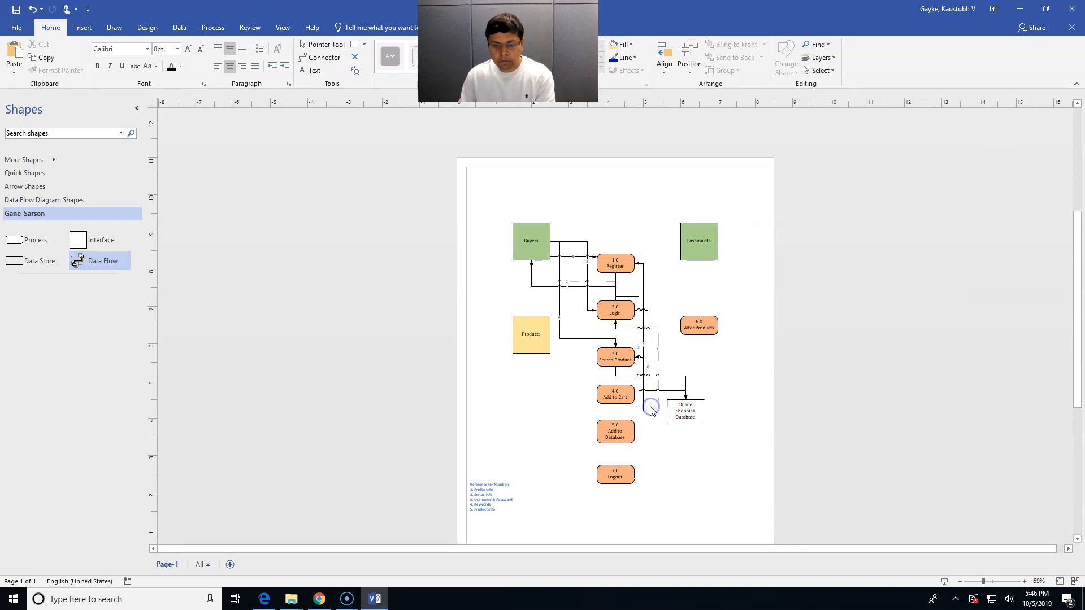
{"action": "left_click", "coordinate": [615, 373]}
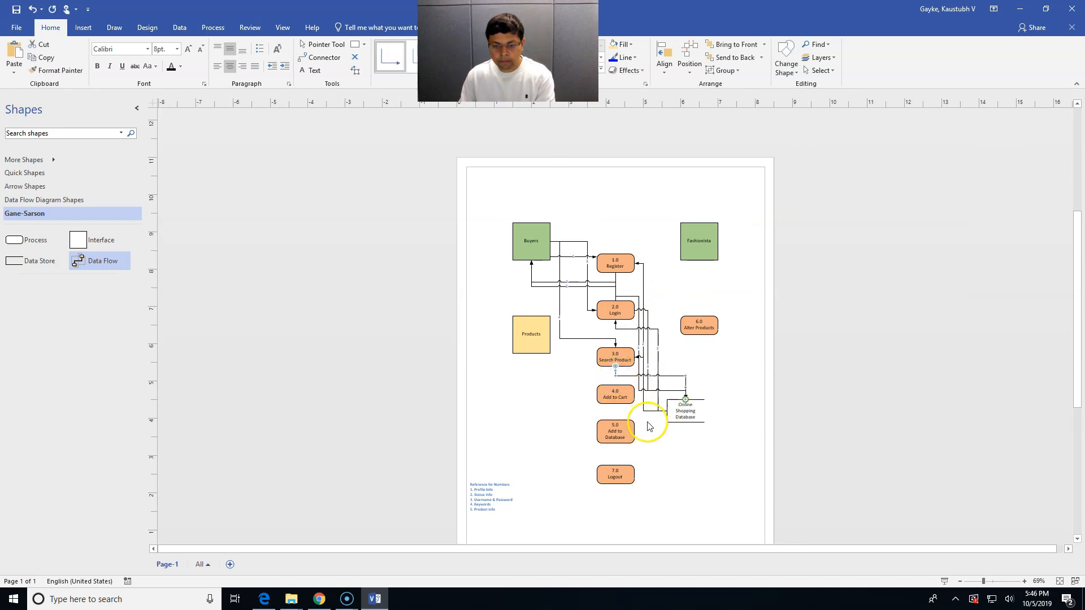
{"action": "left_click_drag", "start_coordinate": [80, 257], "coordinate": [685, 422]}
{"action": "left_click_drag", "start_coordinate": [689, 470], "coordinate": [595, 366]}
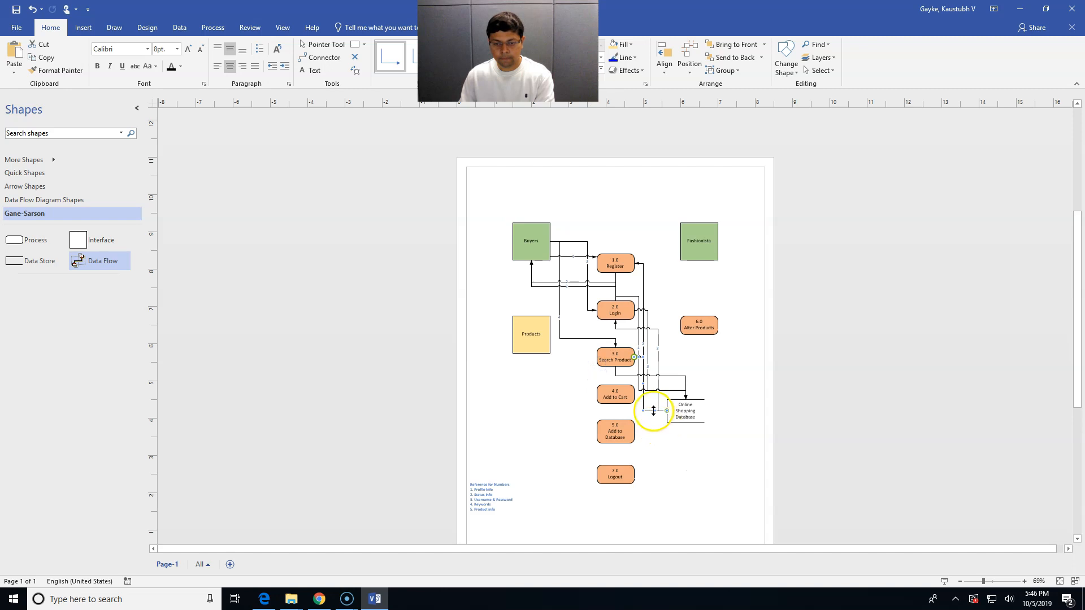
{"action": "scroll", "coordinate": [650, 416], "scroll_direction": "up", "scroll_amount": 2}
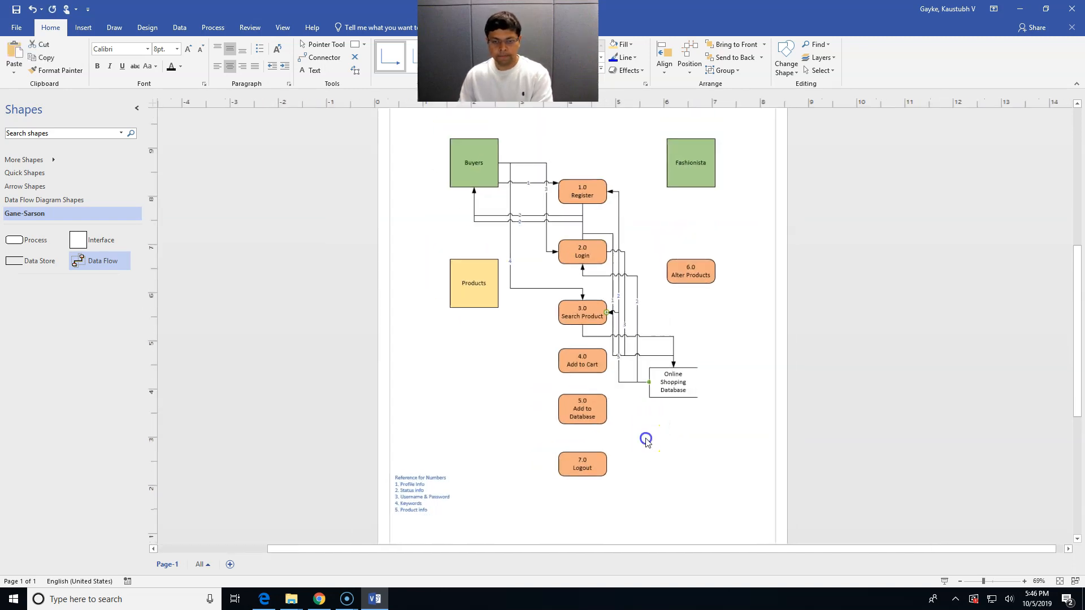
{"action": "scroll", "coordinate": [647, 438], "scroll_direction": "down", "scroll_amount": 2}
Add a data flow from 3.0 Search Product to Products
{"action": "left_click_drag", "start_coordinate": [106, 262], "coordinate": [593, 357]}
{"action": "left_click_drag", "start_coordinate": [545, 394], "coordinate": [532, 260]}
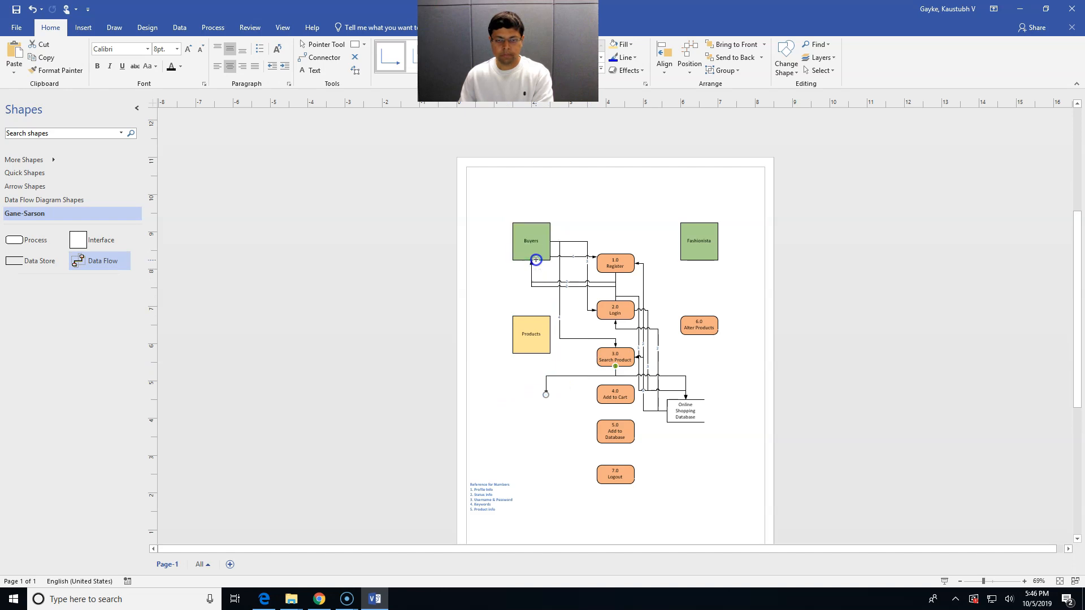
{"action": "double_click", "coordinate": [591, 299]}
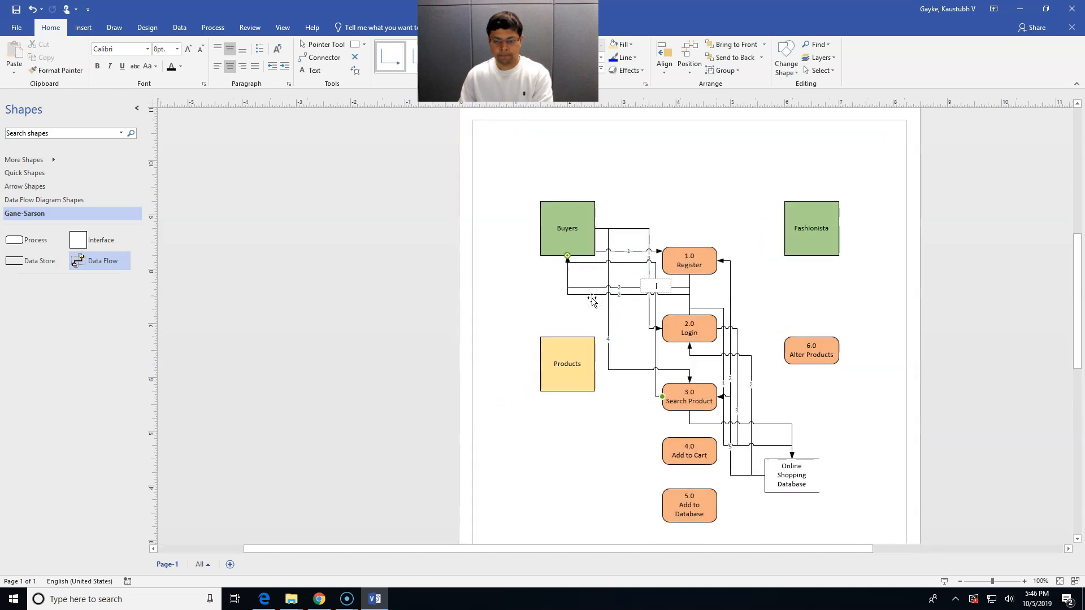
{"action": "left_click", "coordinate": [605, 433]}
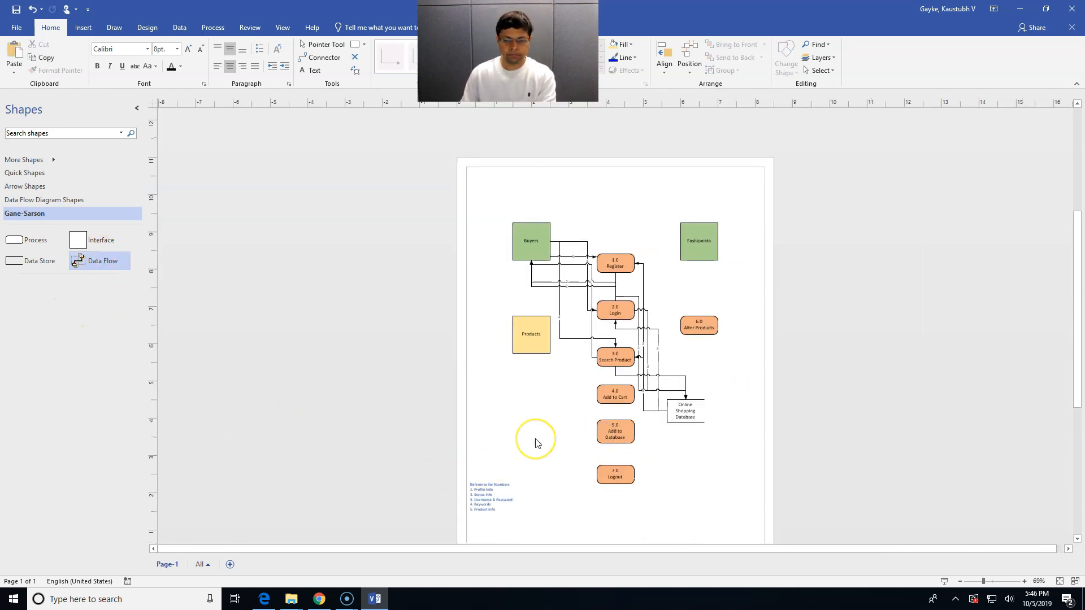
{"action": "scroll", "coordinate": [534, 441], "scroll_direction": "down", "scroll_amount": 2}
Add a data flow from Buyers down to 4.0 Add to Cart and open its label
{"action": "left_click_drag", "start_coordinate": [109, 266], "coordinate": [547, 222]}
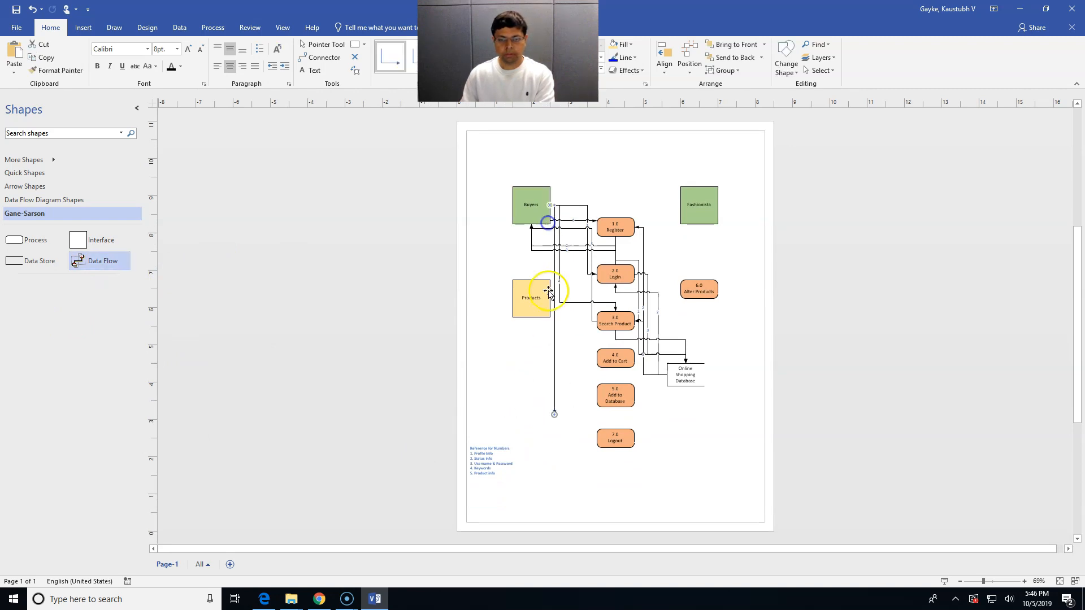
{"action": "left_click_drag", "start_coordinate": [554, 414], "coordinate": [593, 366]}
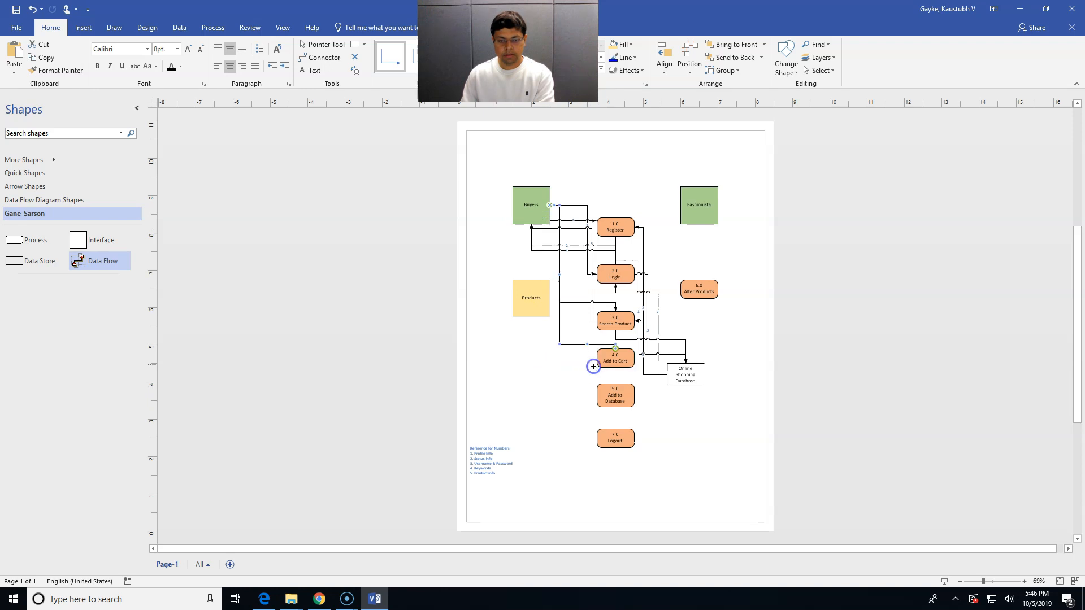
{"action": "double_click", "coordinate": [578, 345]}
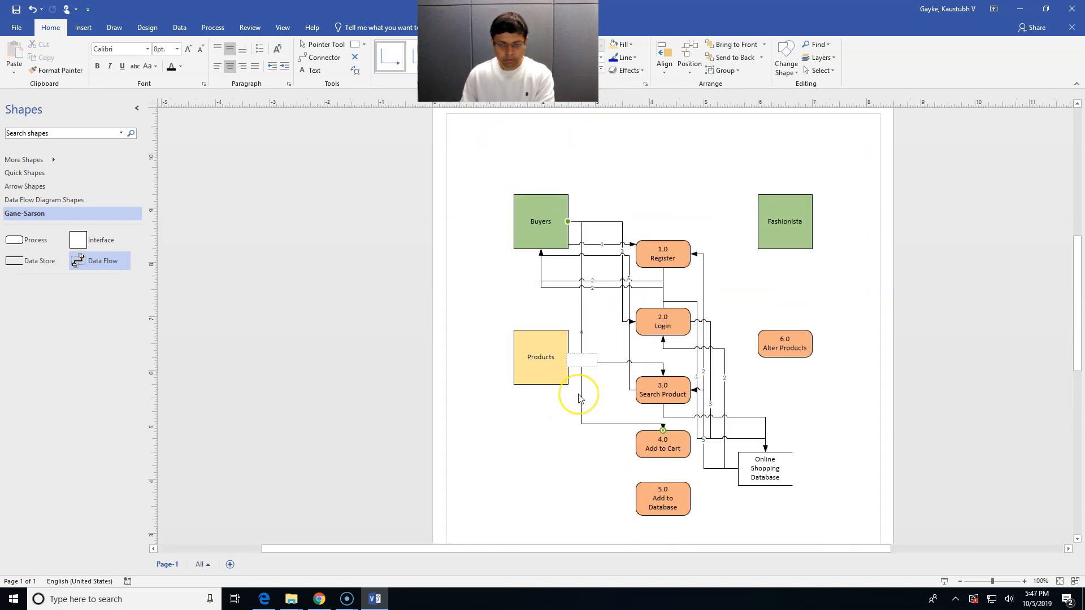
{"action": "scroll", "coordinate": [579, 398], "scroll_direction": "down", "scroll_amount": 3}
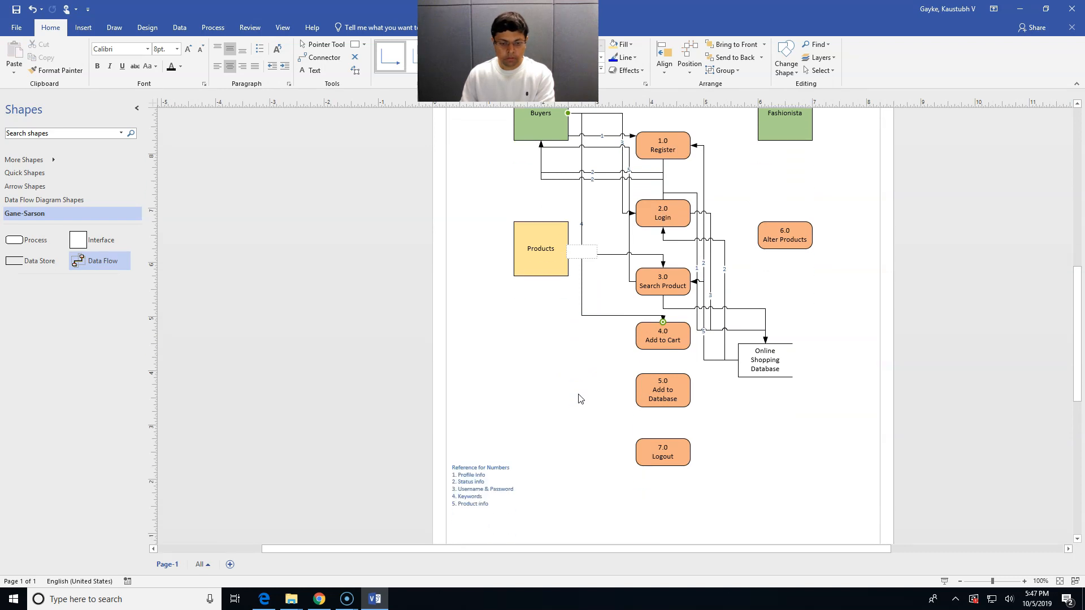
Label the Buyers–Add to Cart flow 5 and link 4.0 Add to Cart to Online Shopping Database
{"action": "type", "text": "5"}
{"action": "left_click", "coordinate": [573, 422]}
{"action": "left_click_drag", "start_coordinate": [110, 262], "coordinate": [608, 364]}
{"action": "left_click_drag", "start_coordinate": [541, 423], "coordinate": [667, 386]}
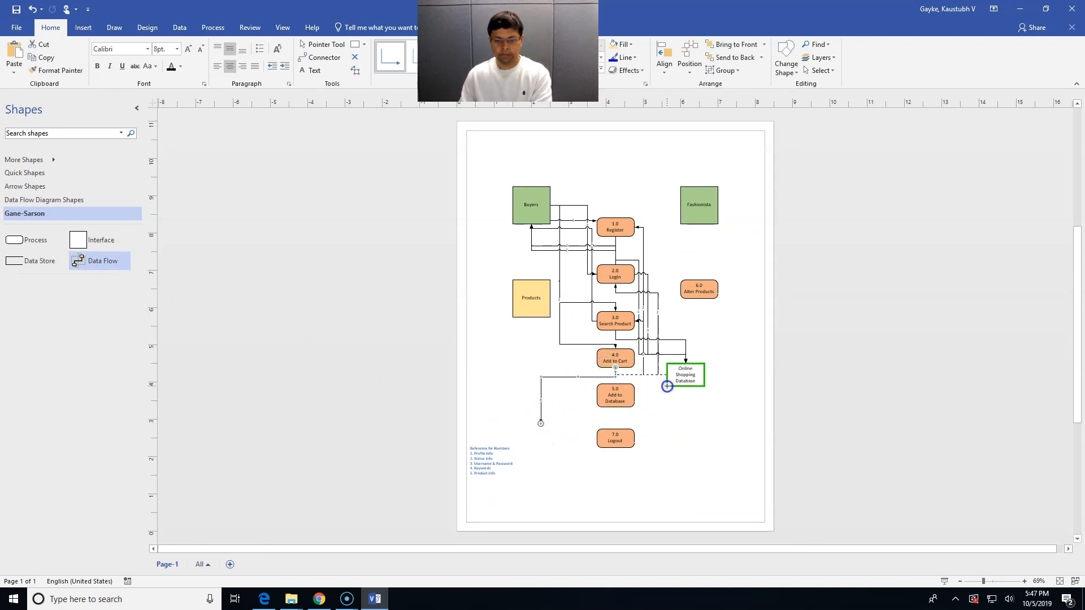
{"action": "double_click", "coordinate": [632, 374]}
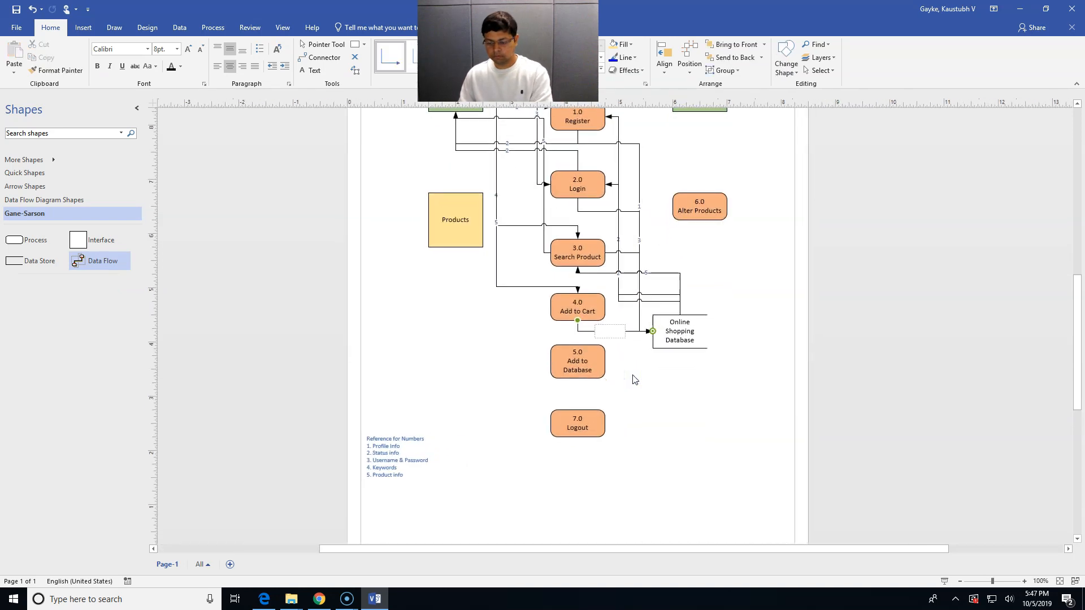
{"action": "left_click", "coordinate": [648, 433]}
{"action": "left_click", "coordinate": [612, 408]}
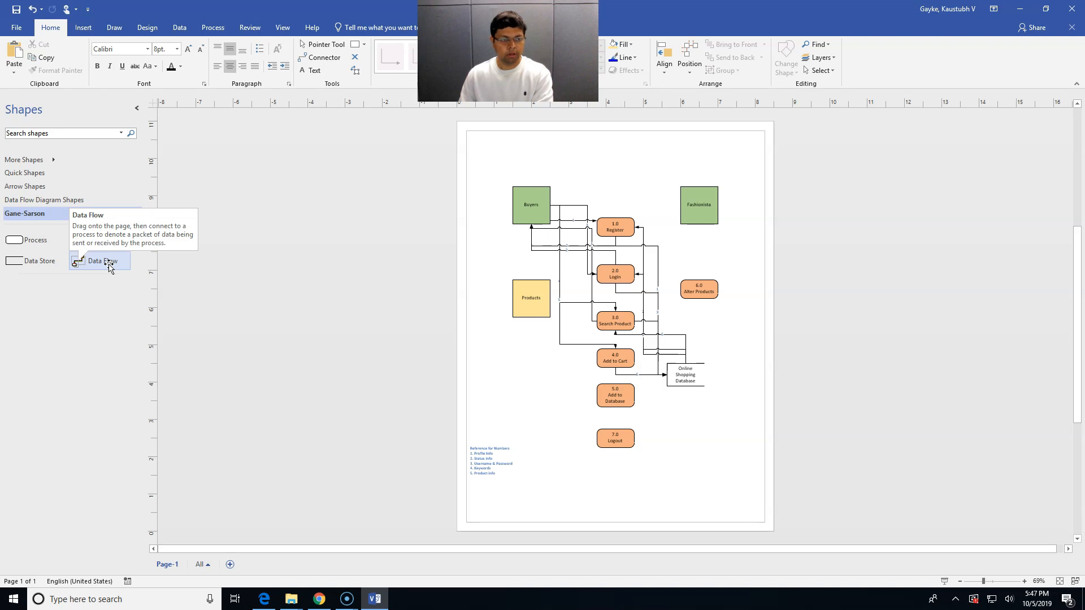
Add a data flow from the bottom of Products to 5.0 Add to Database
{"action": "left_click_drag", "start_coordinate": [109, 266], "coordinate": [524, 318]}
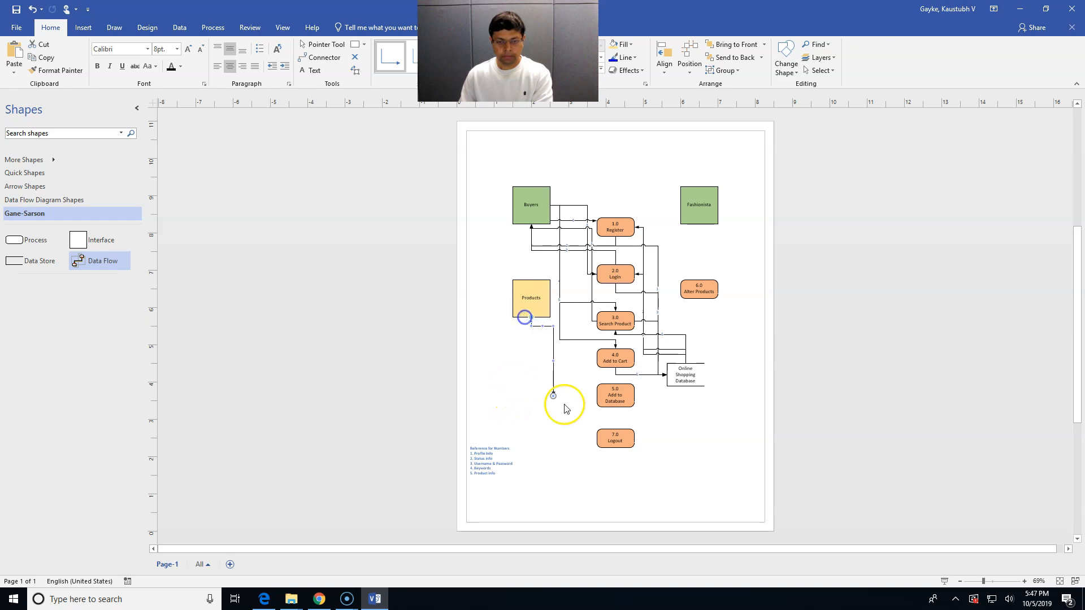
{"action": "left_click_drag", "start_coordinate": [553, 397], "coordinate": [597, 392]}
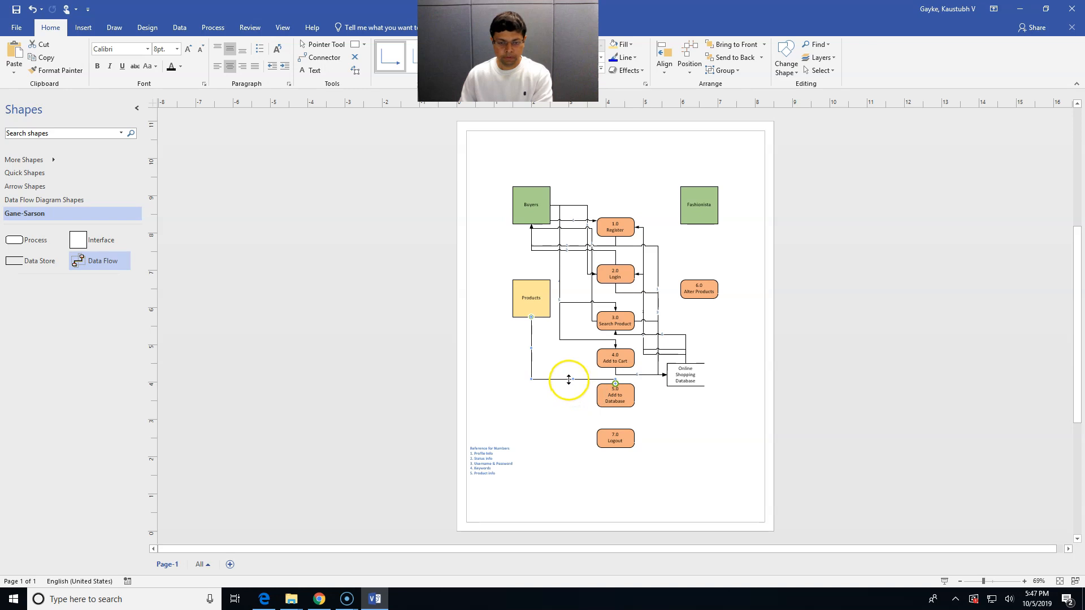
{"action": "scroll", "coordinate": [569, 380], "scroll_direction": "up", "scroll_amount": 2}
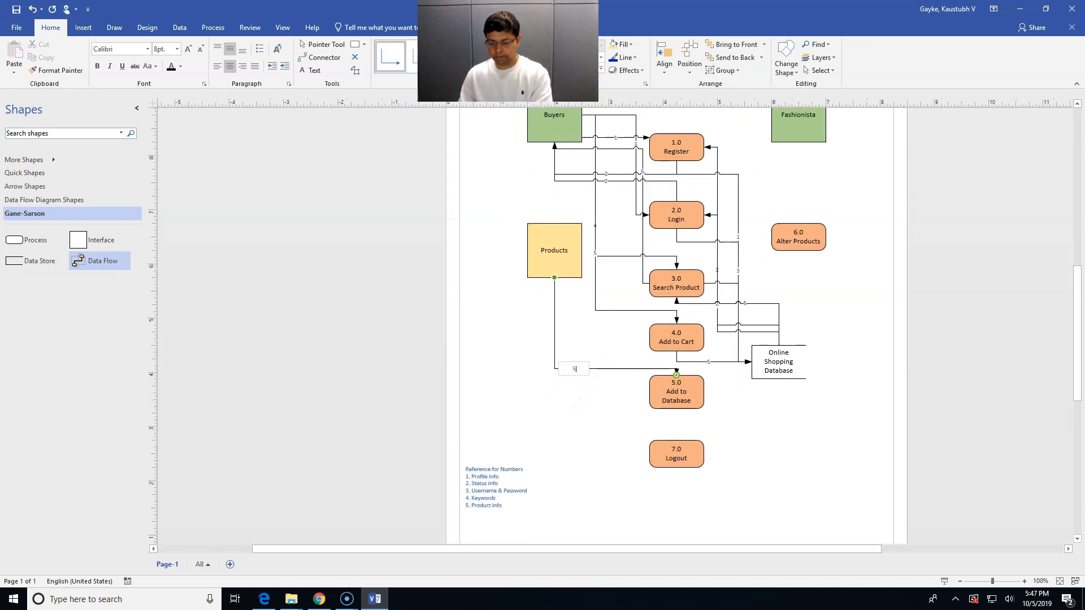
{"action": "left_click", "coordinate": [563, 415]}
Add a data flow from 5.0 Add to Database into Online Shopping Database
{"action": "left_click_drag", "start_coordinate": [114, 263], "coordinate": [624, 404]}
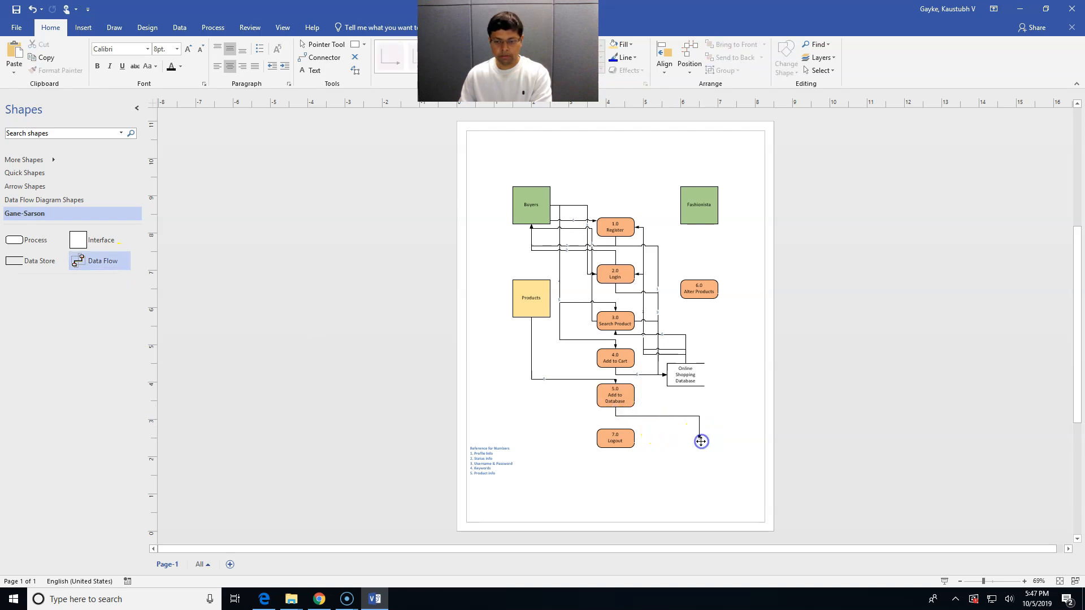
{"action": "left_click_drag", "start_coordinate": [699, 440], "coordinate": [698, 438]}
{"action": "left_click_drag", "start_coordinate": [690, 399], "coordinate": [690, 390]}
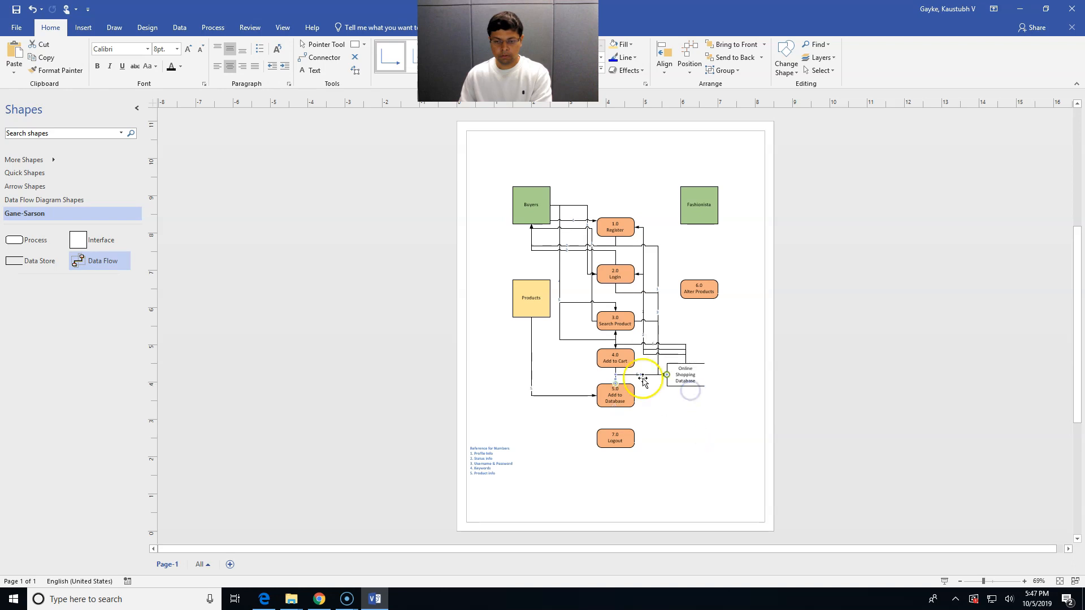
{"action": "scroll", "coordinate": [642, 380], "scroll_direction": "up", "scroll_amount": 2}
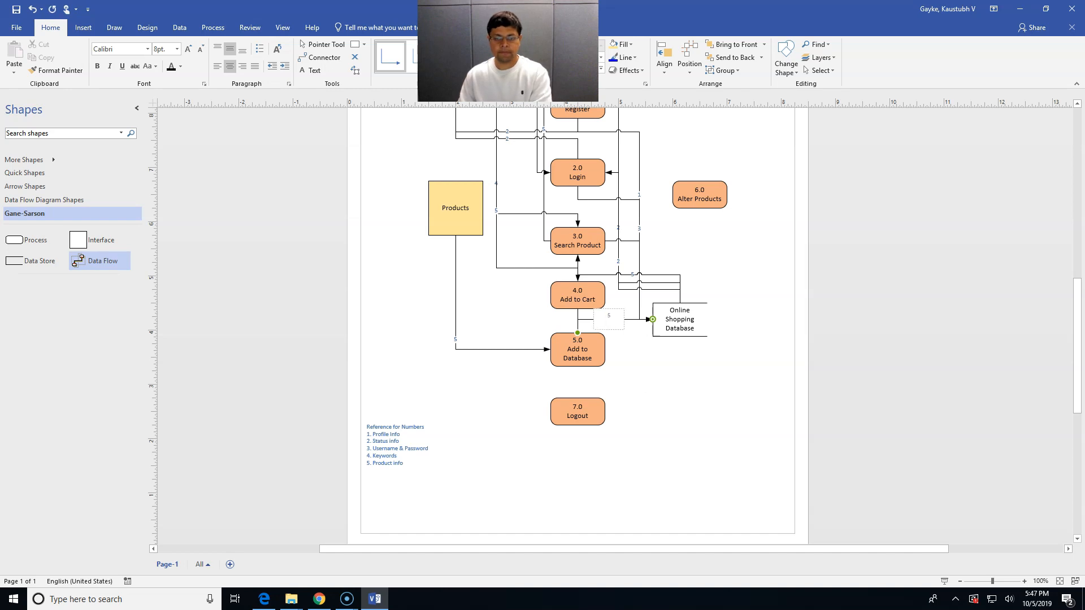
{"action": "left_click", "coordinate": [649, 412]}
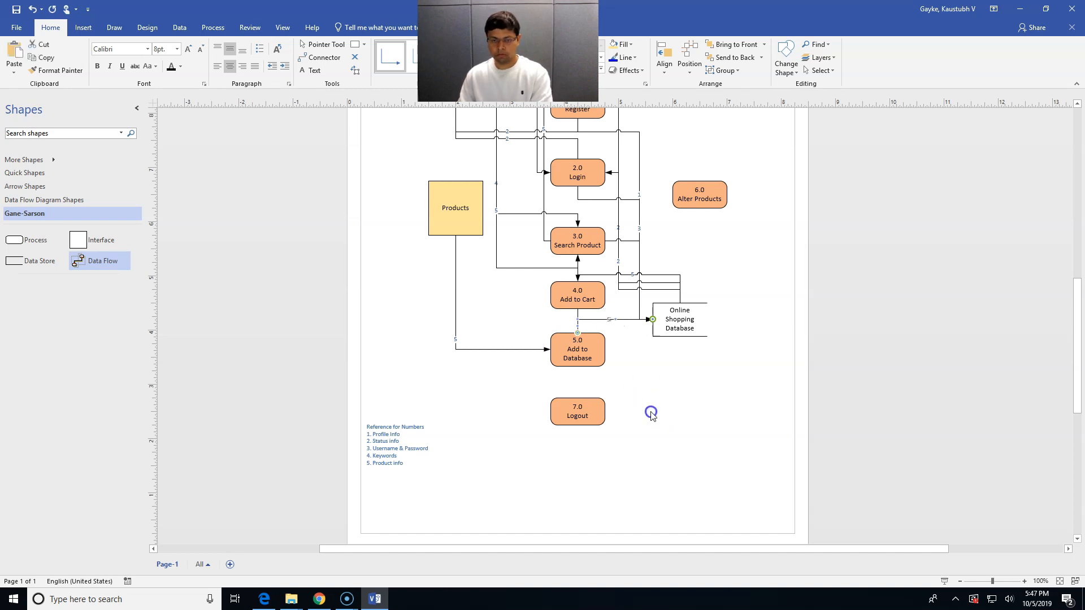
{"action": "scroll", "coordinate": [649, 412], "scroll_direction": "down", "scroll_amount": 2}
Add a data flow from Buyers down to 7.0 Logout
{"action": "left_click_drag", "start_coordinate": [101, 261], "coordinate": [549, 204]}
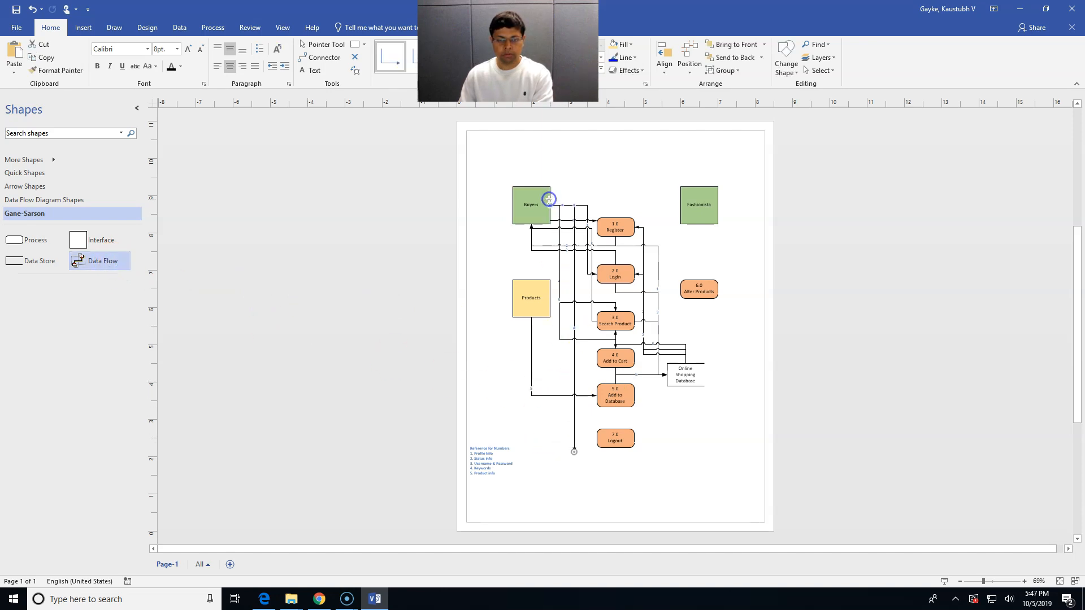
{"action": "left_click_drag", "start_coordinate": [573, 444], "coordinate": [597, 442]}
{"action": "left_click", "coordinate": [622, 481]}
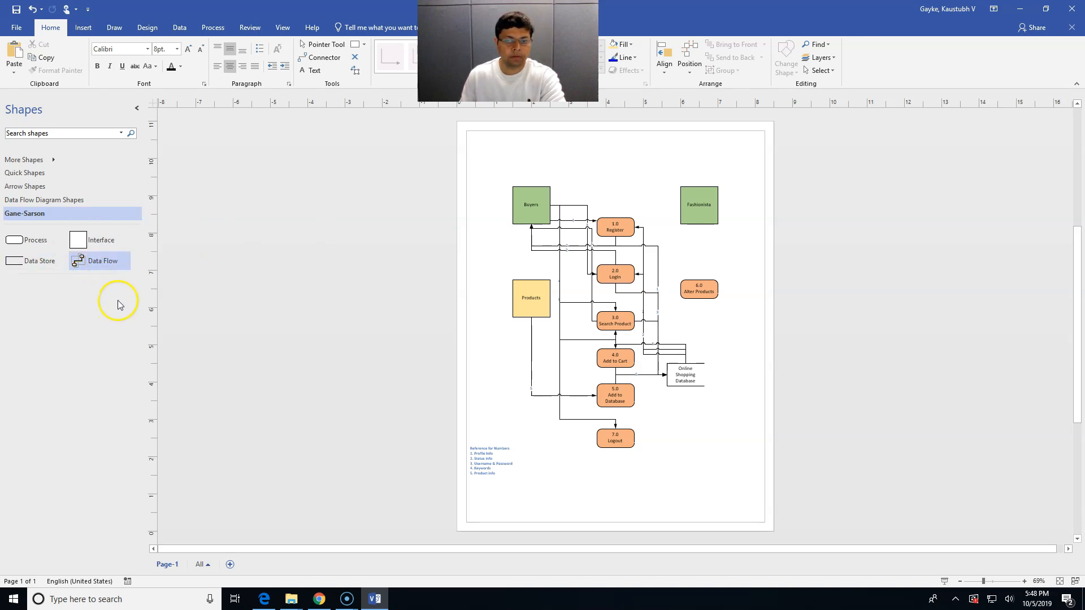
Add a flow labelled 5 from Fashionista down to 6.0 Alter Products
{"action": "left_click_drag", "start_coordinate": [112, 267], "coordinate": [699, 222]}
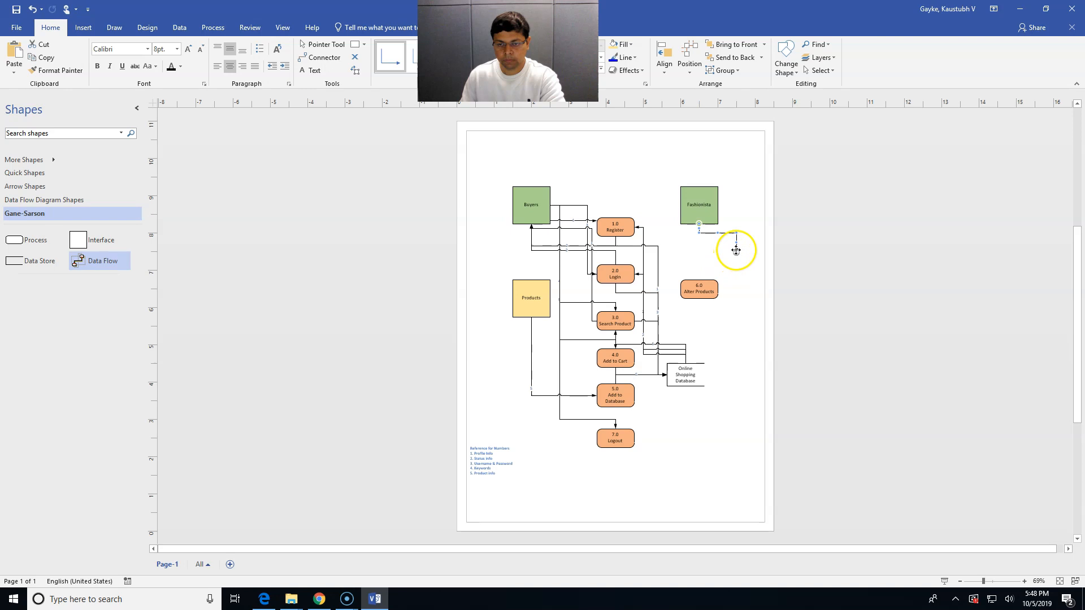
{"action": "left_click_drag", "start_coordinate": [735, 252], "coordinate": [699, 278]}
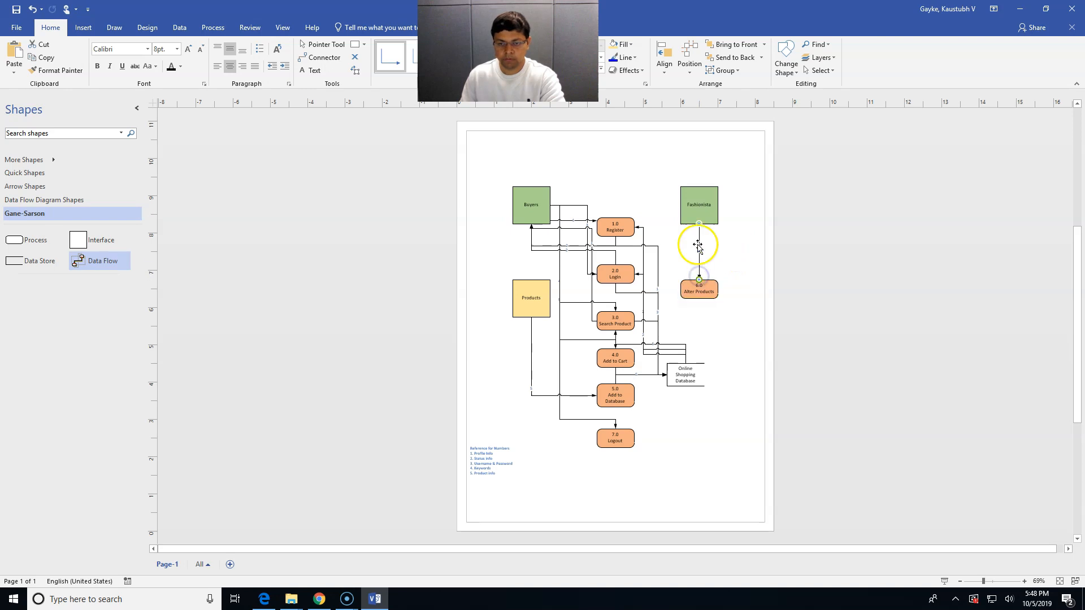
{"action": "double_click", "coordinate": [700, 255]}
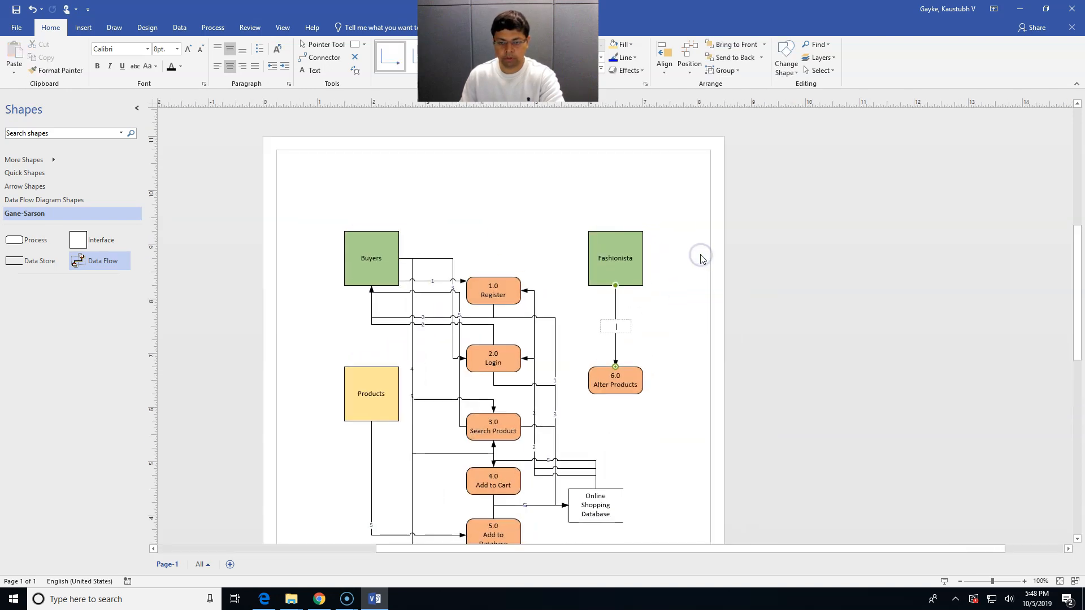
{"action": "type", "text": "5"}
{"action": "left_click", "coordinate": [694, 305]}
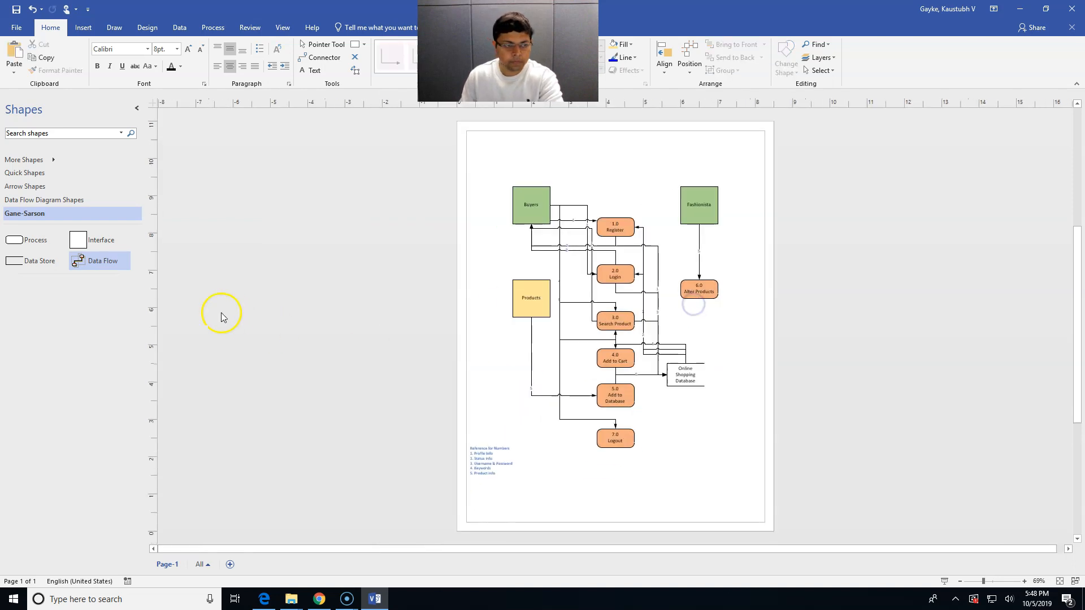
Add a flow labelled 5 from 6.0 Alter Products into the database
{"action": "left_click_drag", "start_coordinate": [123, 266], "coordinate": [737, 345]}
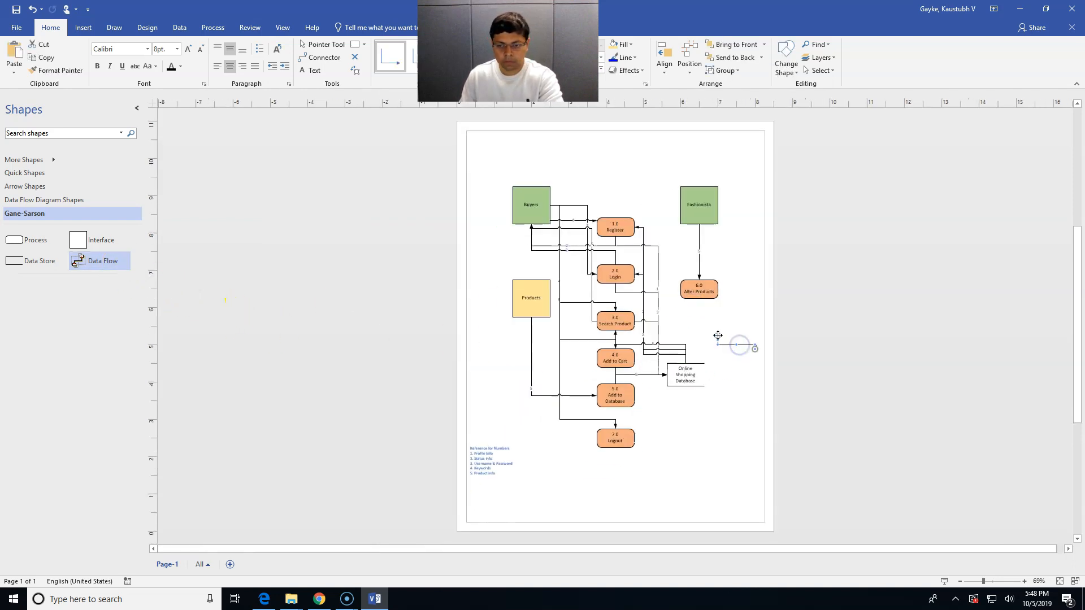
{"action": "left_click_drag", "start_coordinate": [703, 307], "coordinate": [699, 298]}
{"action": "left_click_drag", "start_coordinate": [754, 348], "coordinate": [694, 362]}
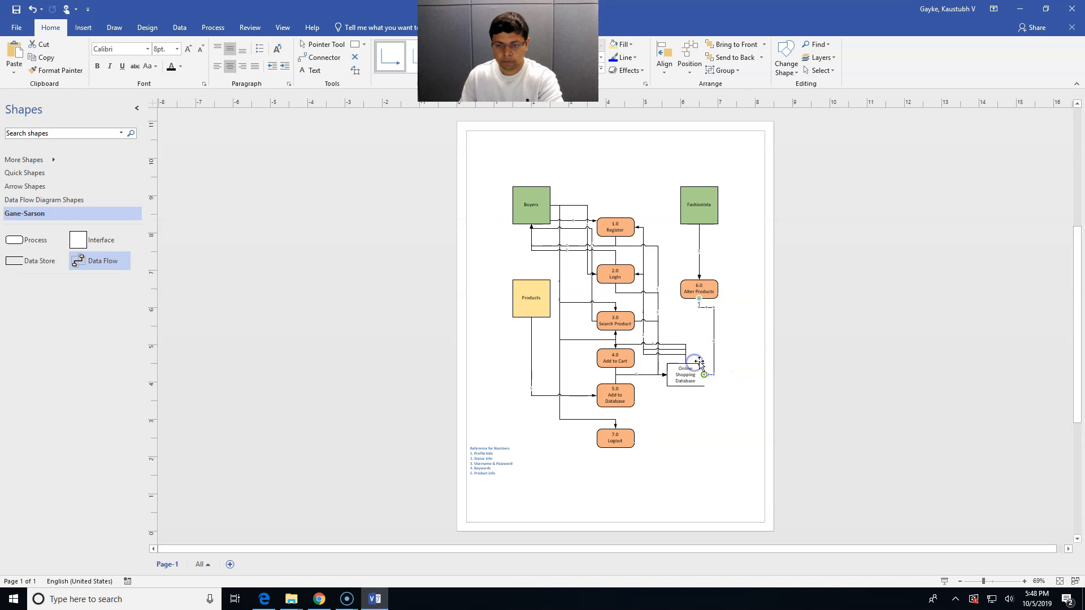
{"action": "double_click", "coordinate": [713, 342]}
{"action": "type", "text": "5"}
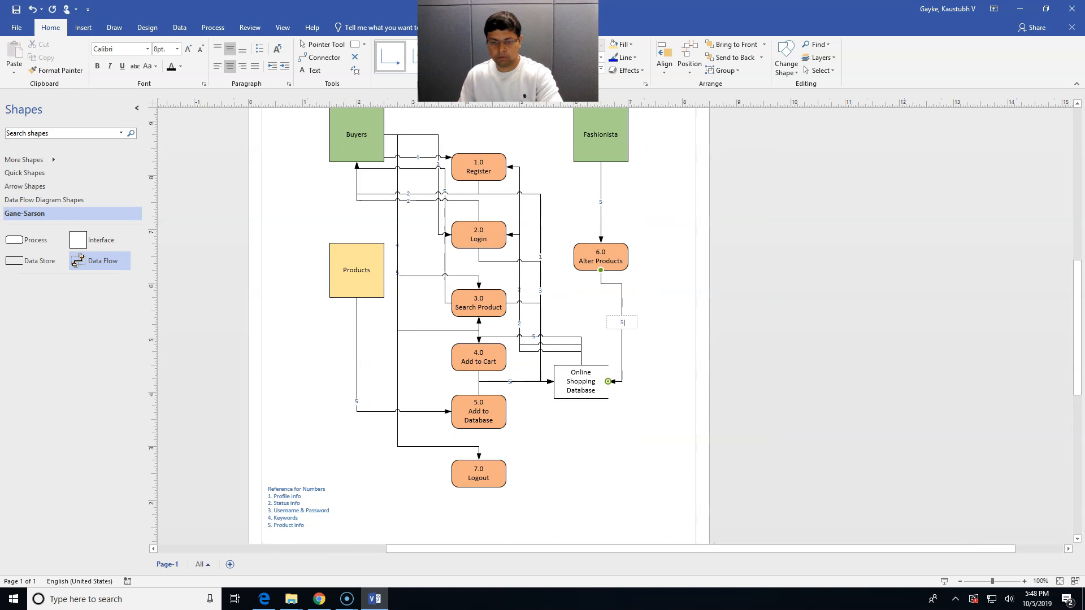
{"action": "left_click", "coordinate": [659, 424]}
Add a flow labelled 2 from the database up to 6.0 Alter Products
{"action": "left_click_drag", "start_coordinate": [99, 261], "coordinate": [685, 386]}
{"action": "left_click_drag", "start_coordinate": [728, 446], "coordinate": [716, 296]}
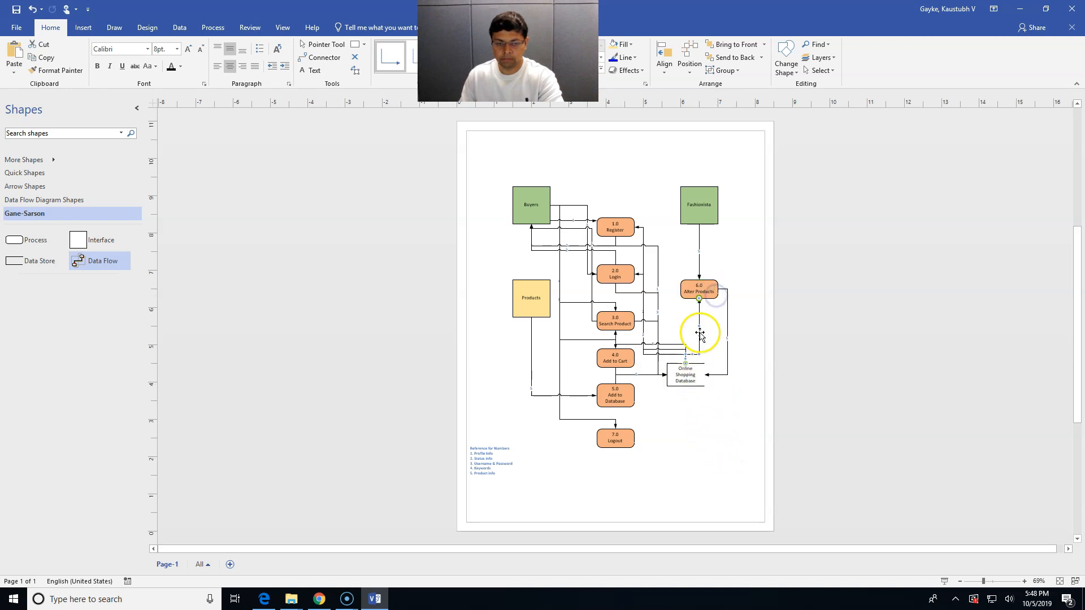
{"action": "double_click", "coordinate": [700, 326]}
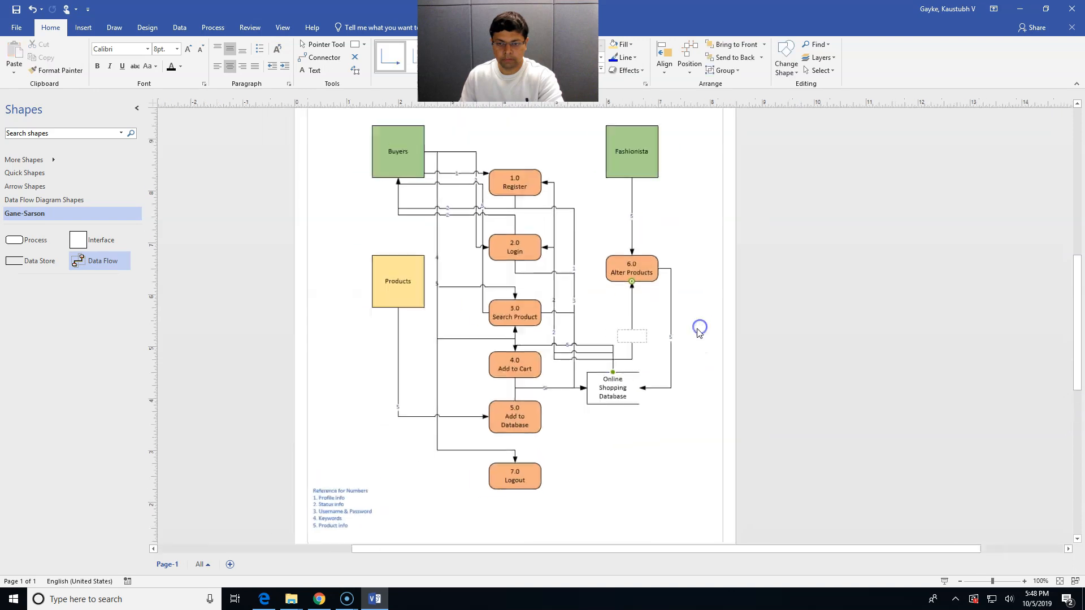
{"action": "type", "text": "2"}
{"action": "left_click", "coordinate": [700, 364]}
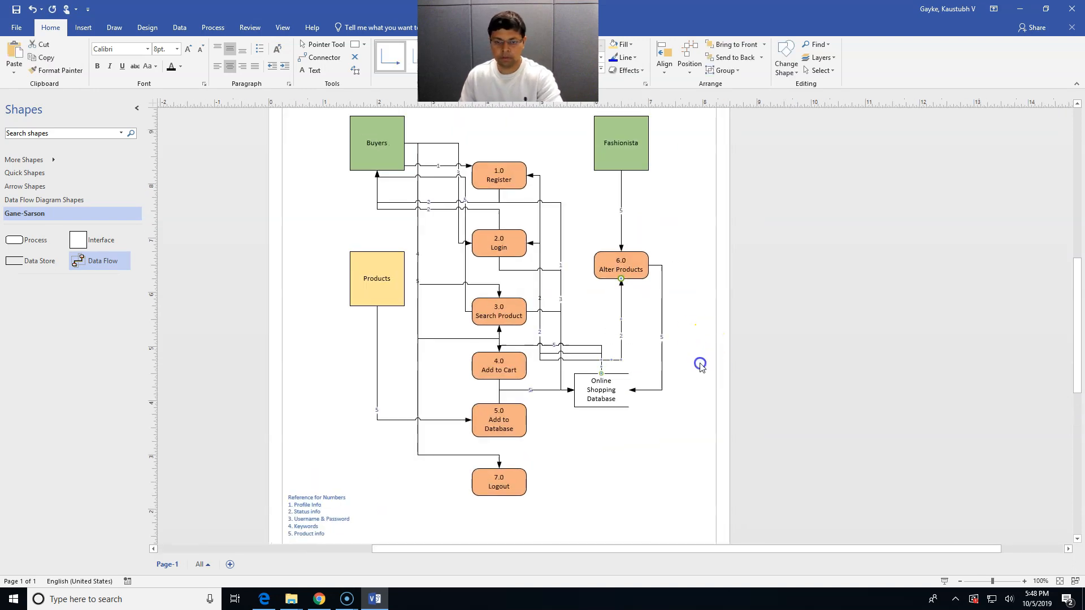
{"action": "left_click_drag", "start_coordinate": [115, 265], "coordinate": [720, 209]}
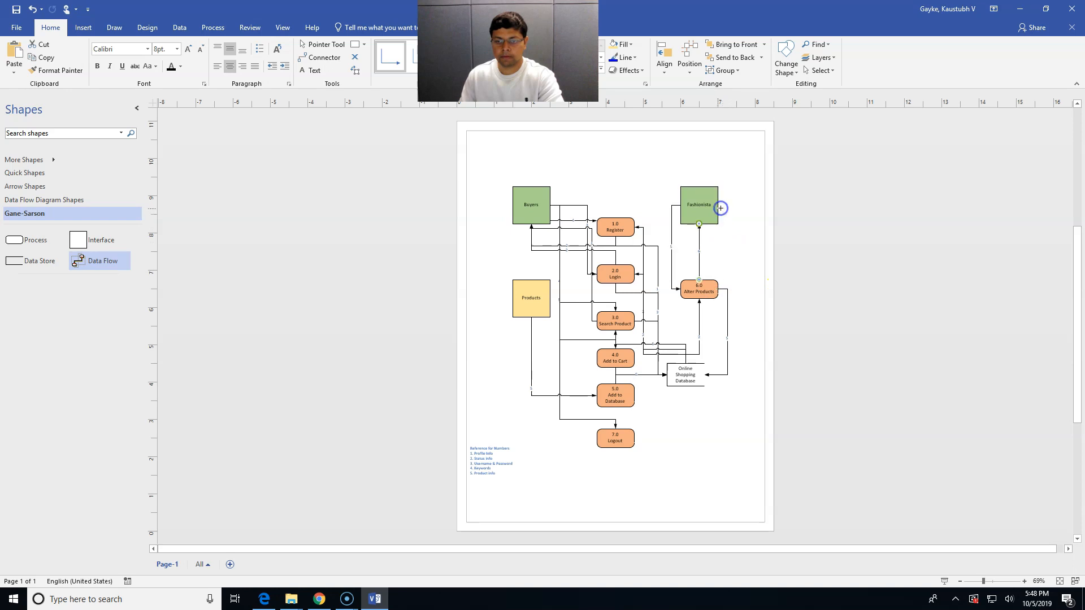
Label the newly placed flow 2 and add a data flow above 1.0 Register
{"action": "double_click", "coordinate": [699, 252]}
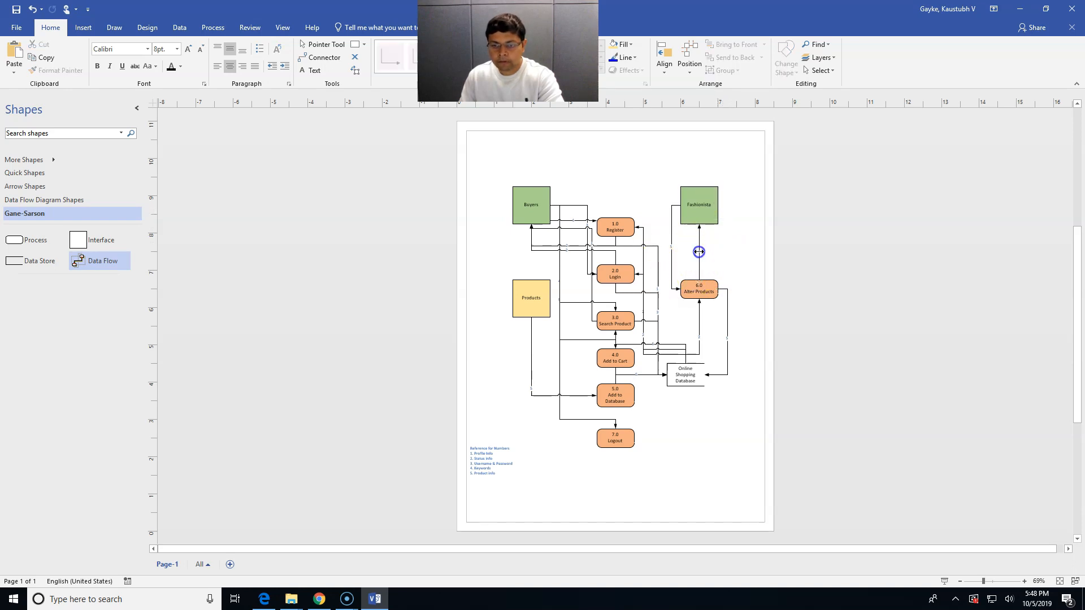
{"action": "type", "text": "2"}
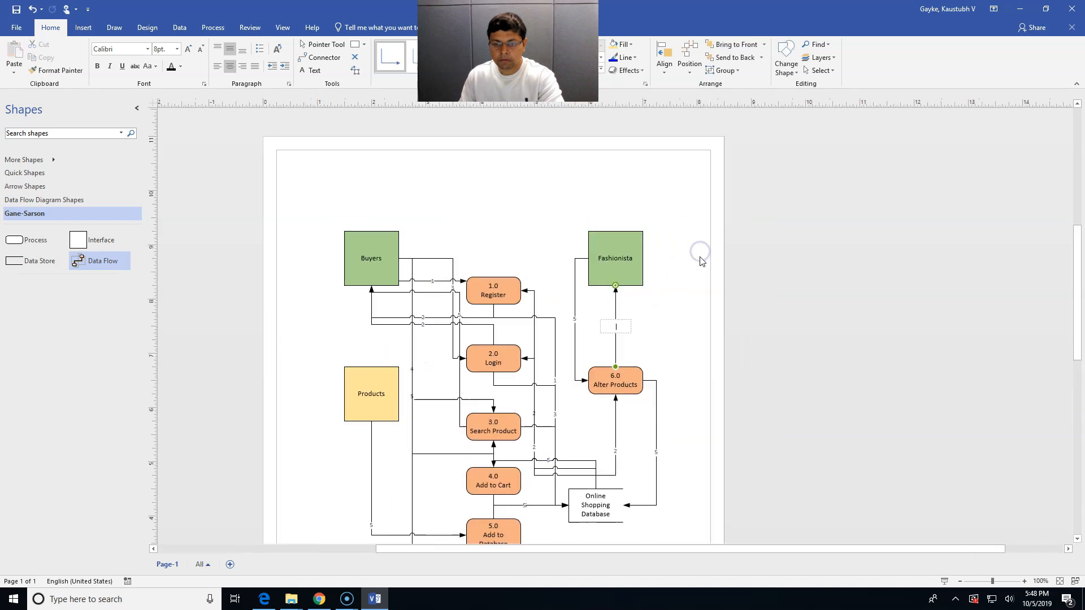
{"action": "left_click", "coordinate": [694, 304]}
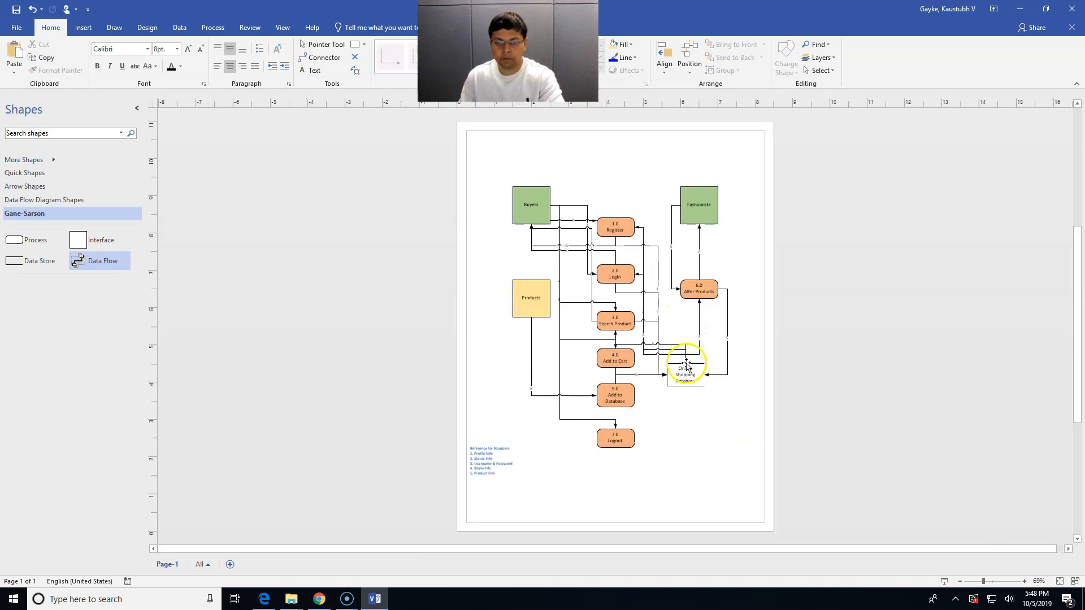
{"action": "left_click_drag", "start_coordinate": [111, 261], "coordinate": [628, 217]}
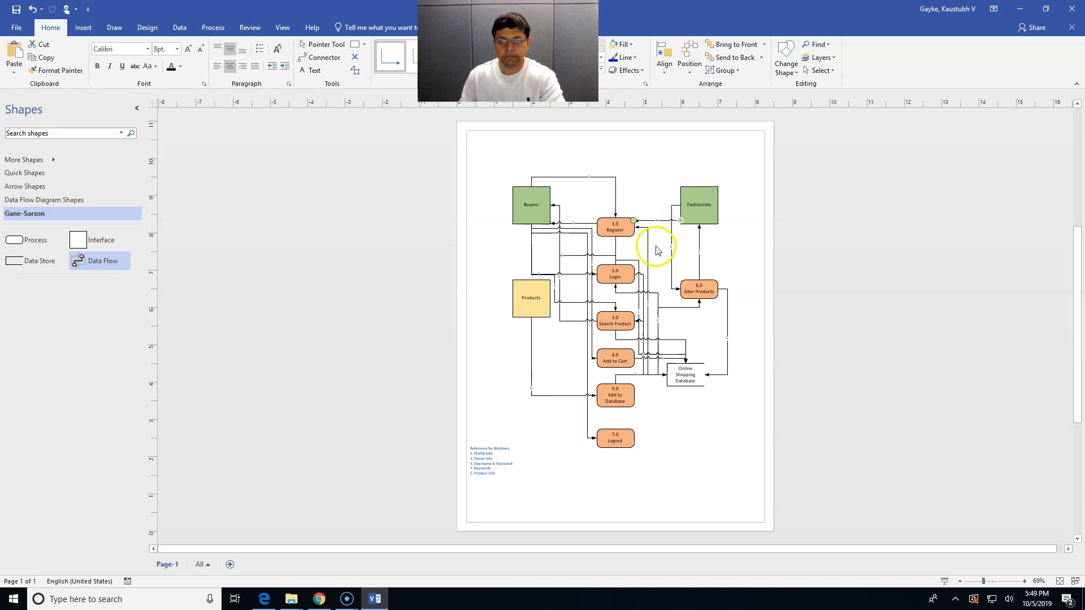
{"action": "double_click", "coordinate": [656, 219]}
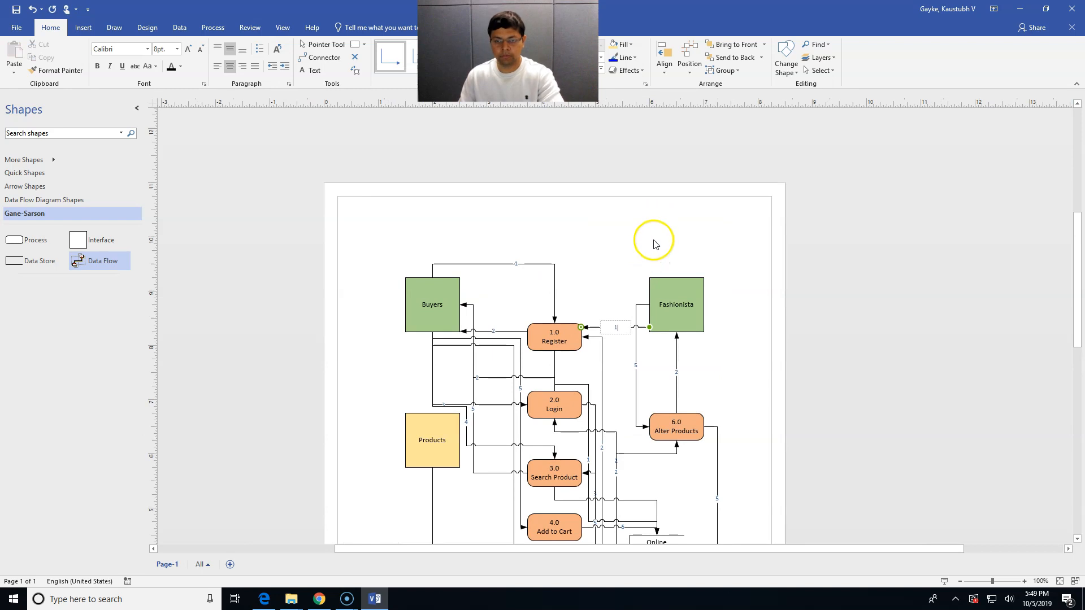
{"action": "left_click", "coordinate": [655, 243]}
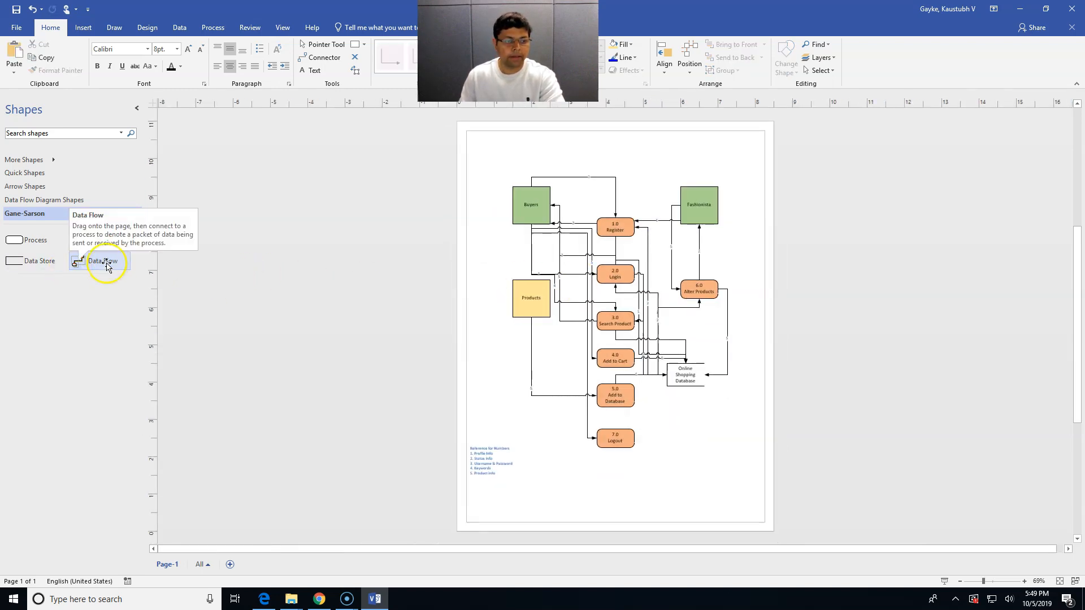
Add a data flow from 1.0 Register to Fashionista labelled 2
{"action": "left_click_drag", "start_coordinate": [108, 265], "coordinate": [656, 190]}
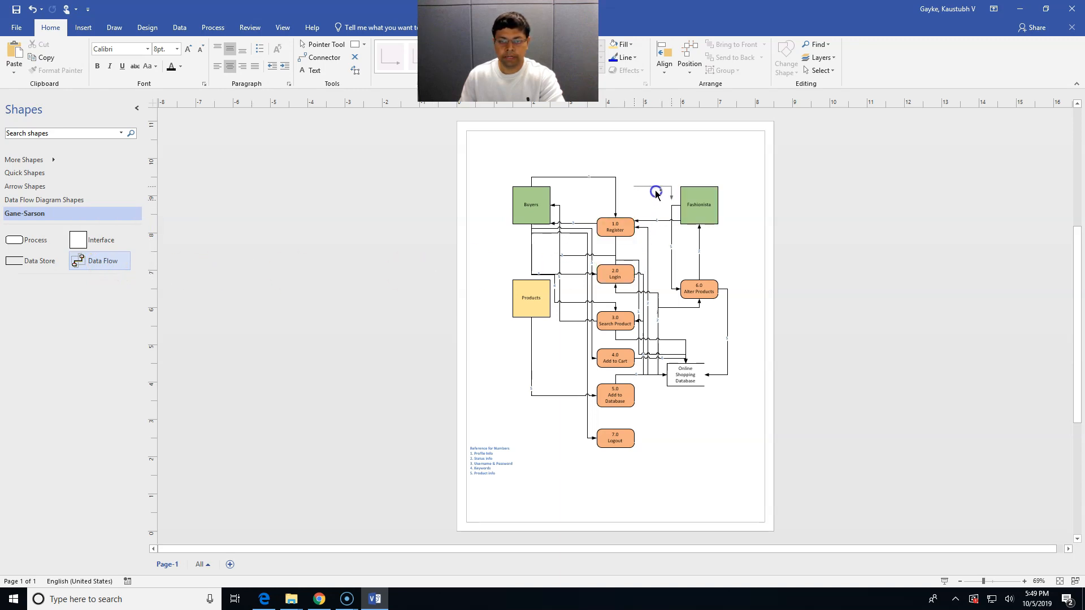
{"action": "left_click_drag", "start_coordinate": [671, 200], "coordinate": [626, 218]}
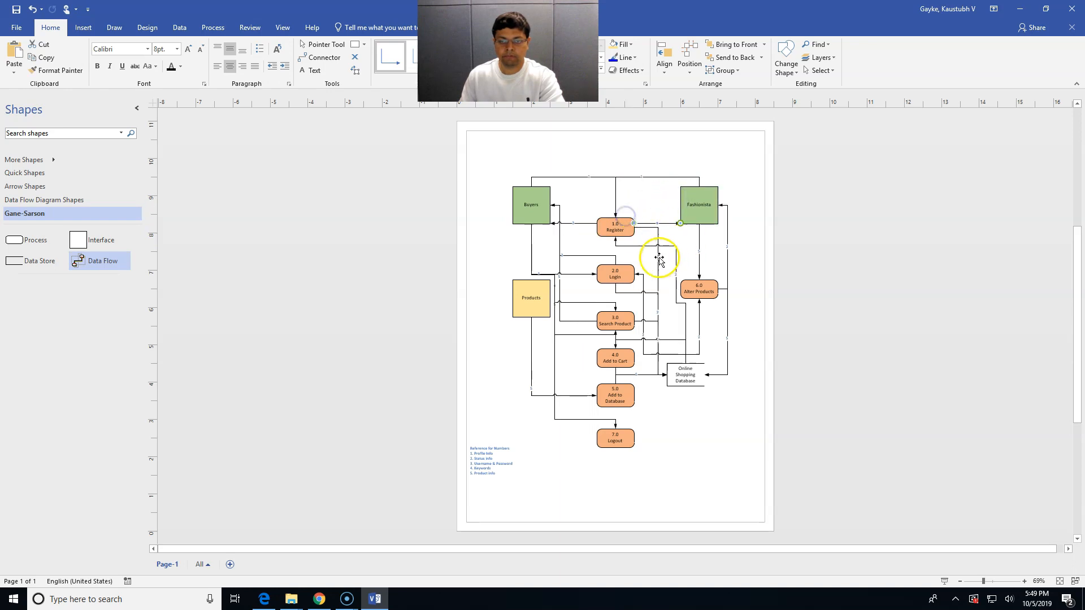
{"action": "double_click", "coordinate": [665, 224]}
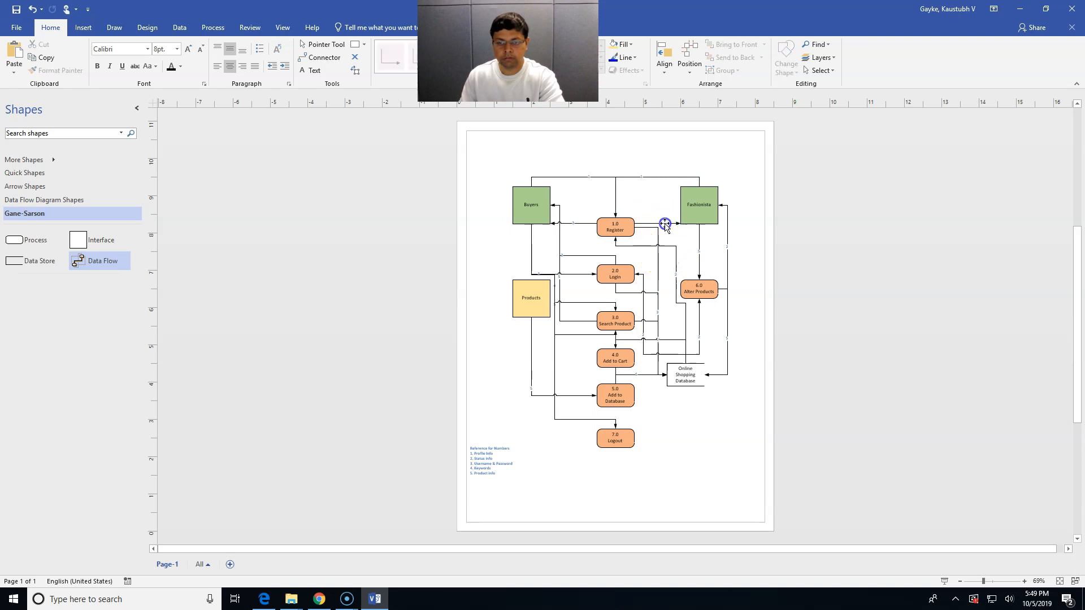
{"action": "type", "text": "2"}
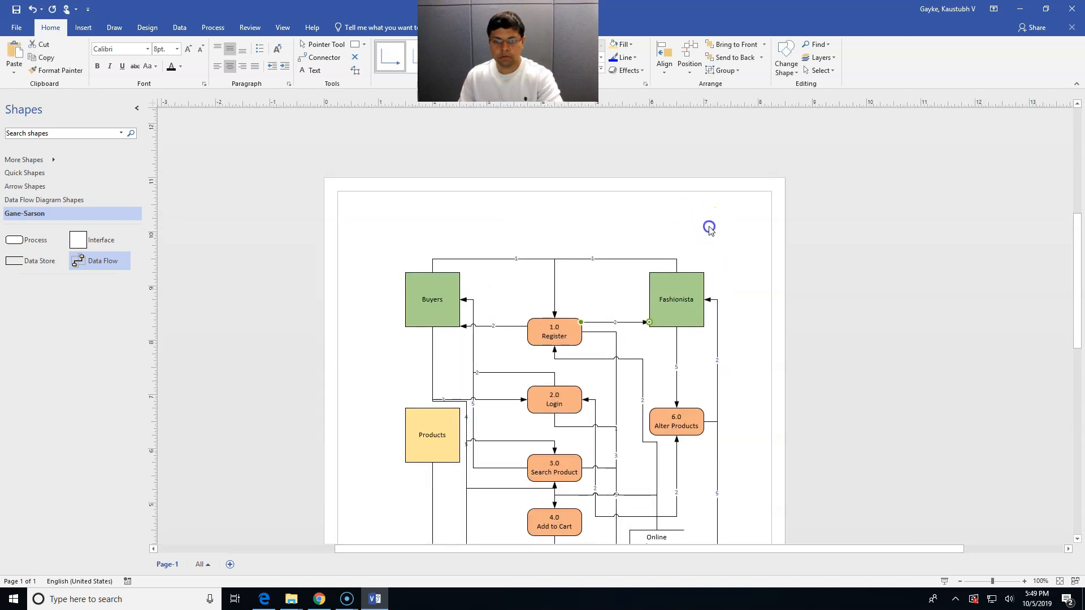
{"action": "left_click", "coordinate": [707, 225]}
{"action": "left_click_drag", "start_coordinate": [105, 264], "coordinate": [693, 327]}
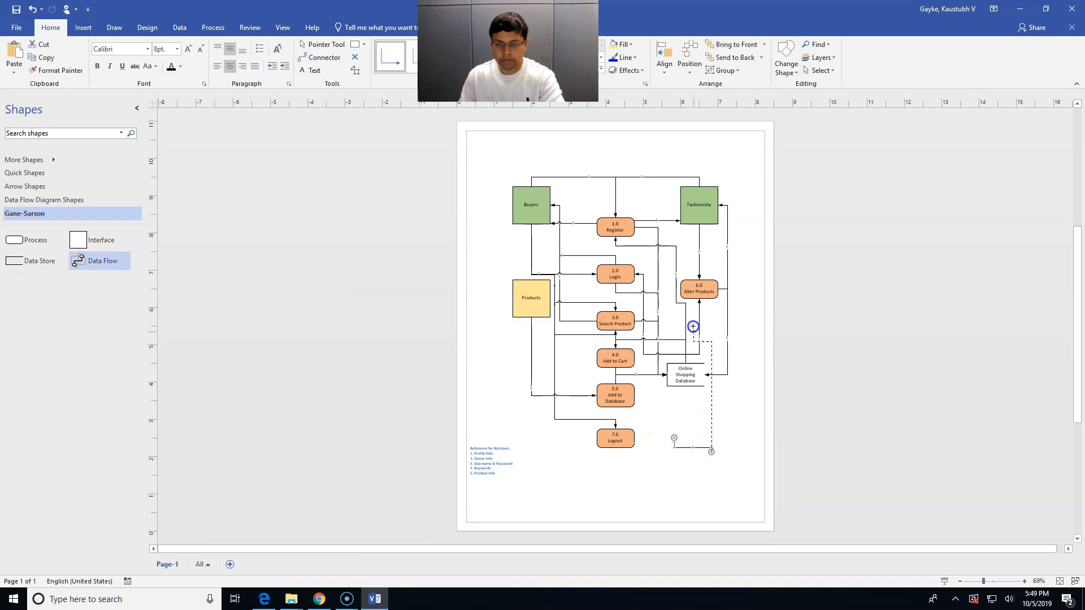
Connect a data flow from Fashionista into 2.0 Login, labelled 3
{"action": "left_click_drag", "start_coordinate": [711, 232], "coordinate": [712, 225]}
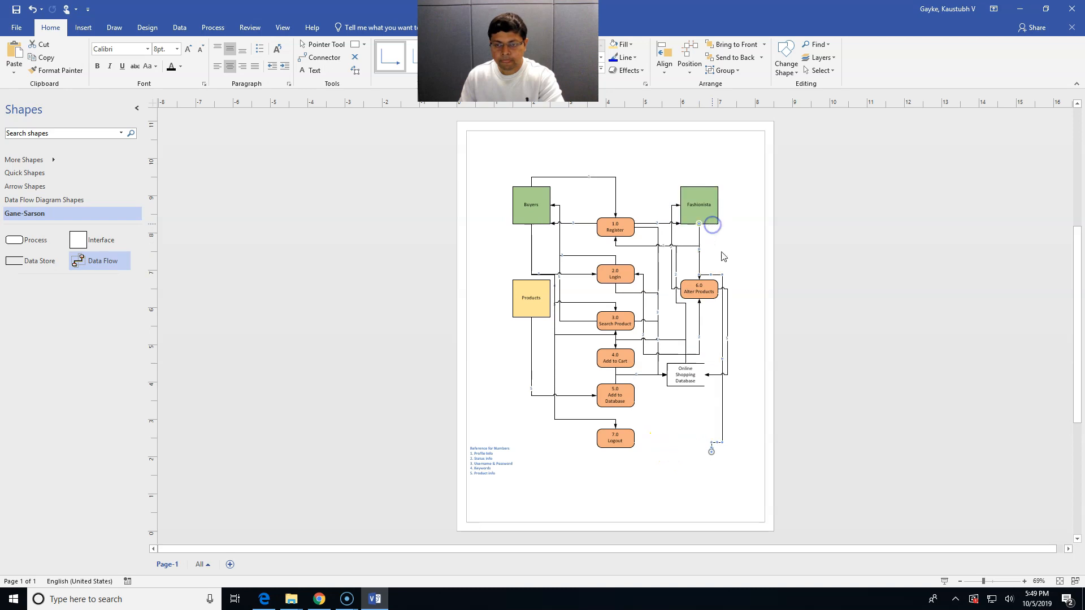
{"action": "left_click_drag", "start_coordinate": [713, 434], "coordinate": [629, 281]}
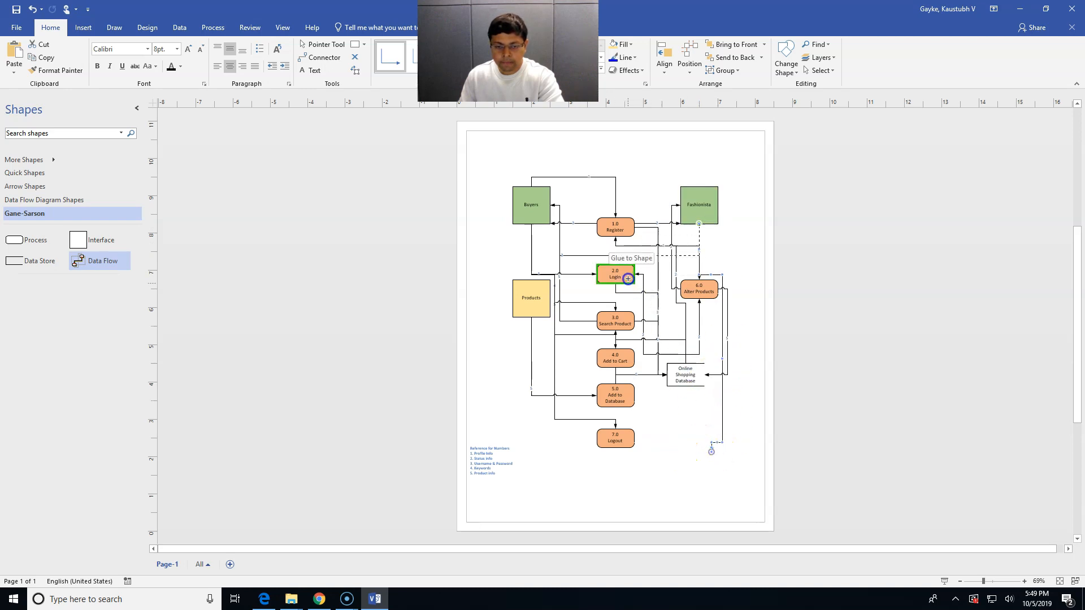
{"action": "left_click_drag", "start_coordinate": [628, 278], "coordinate": [625, 275]}
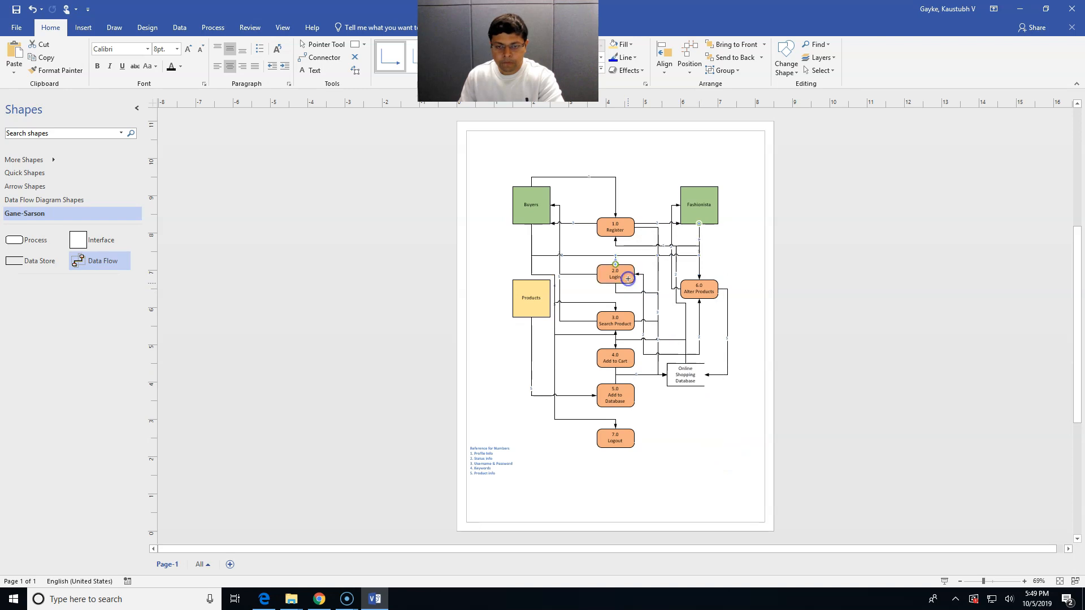
{"action": "scroll", "coordinate": [646, 252], "scroll_direction": "up", "scroll_amount": 2}
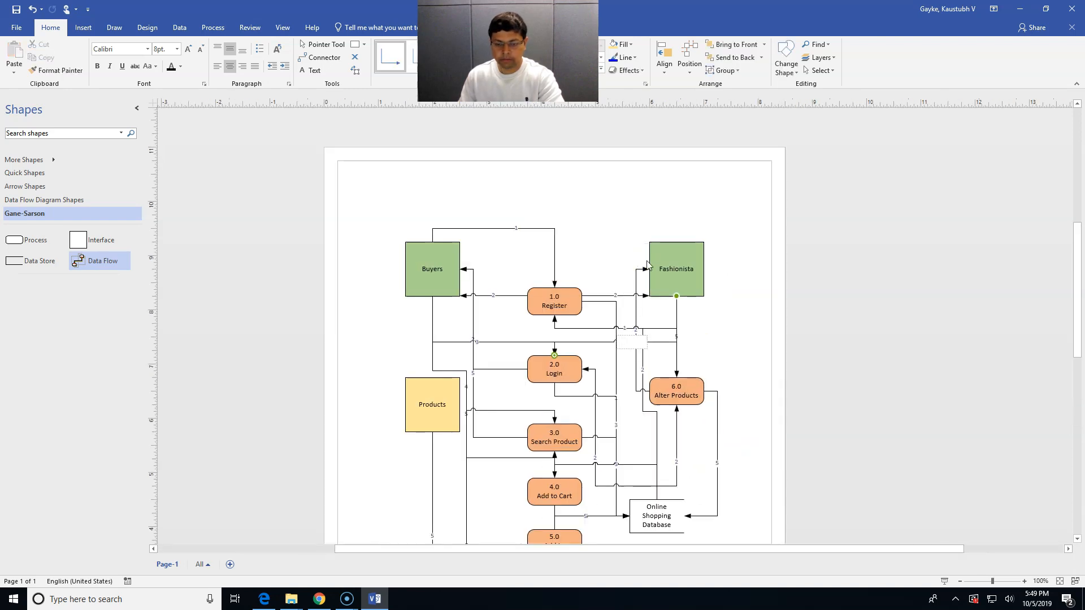
{"action": "left_click", "coordinate": [725, 355]}
{"action": "scroll", "coordinate": [725, 356], "scroll_direction": "down", "scroll_amount": 2}
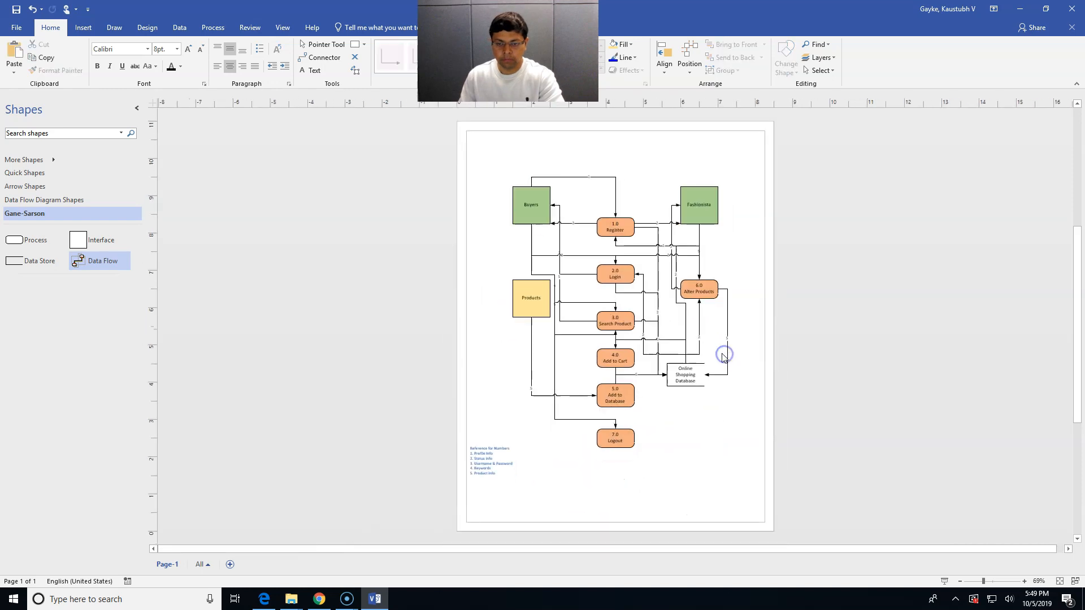
Add two more data flows from Fashionista running down into the process area
{"action": "left_click_drag", "start_coordinate": [113, 261], "coordinate": [634, 274]}
{"action": "left_click_drag", "start_coordinate": [701, 440], "coordinate": [720, 221]}
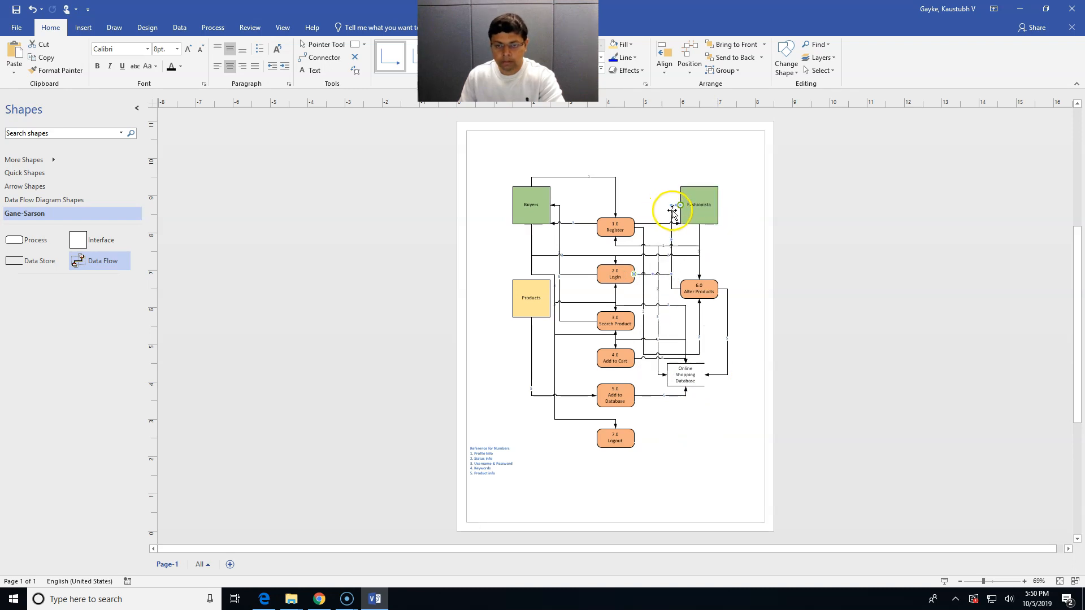
{"action": "scroll", "coordinate": [672, 212], "scroll_direction": "up", "scroll_amount": 2, "text": "ctrl"}
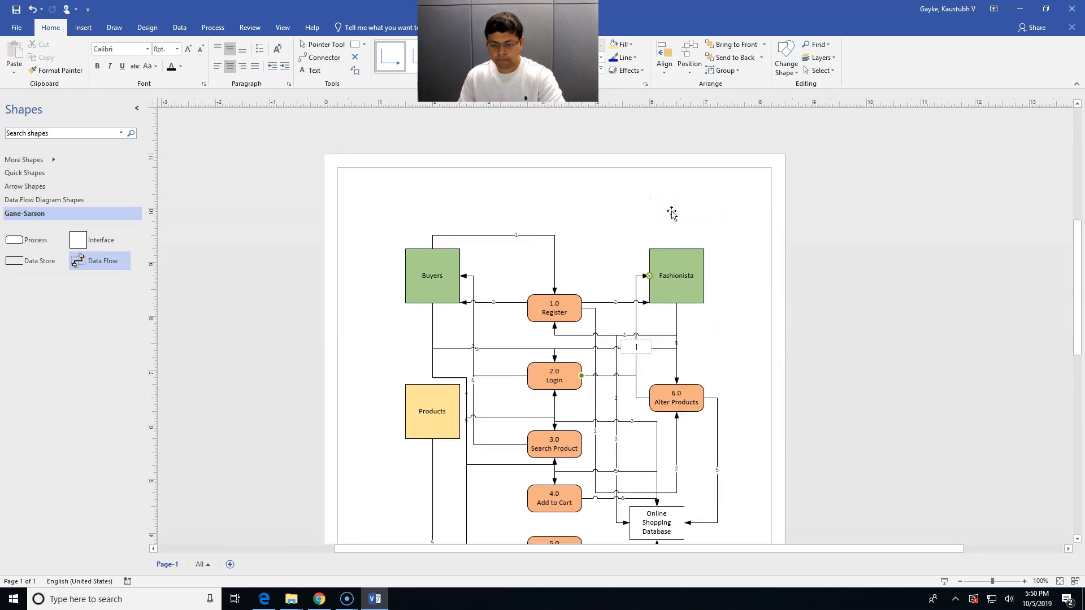
{"action": "scroll", "coordinate": [726, 356], "scroll_direction": "down", "scroll_amount": 2, "text": "ctrl"}
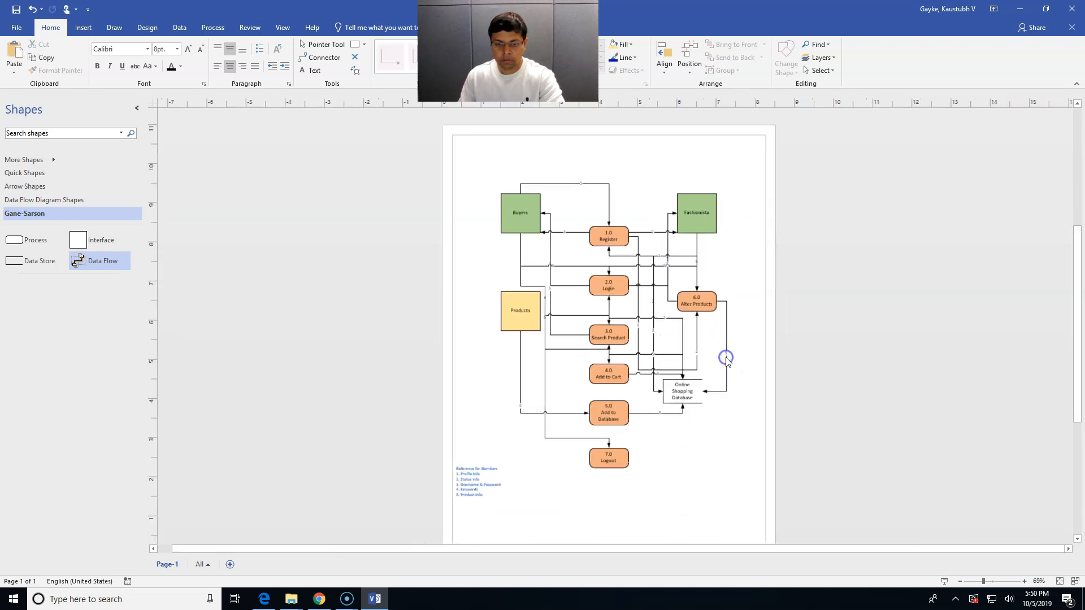
{"action": "left_click_drag", "start_coordinate": [107, 270], "coordinate": [721, 219]}
{"action": "left_click_drag", "start_coordinate": [755, 274], "coordinate": [638, 441]}
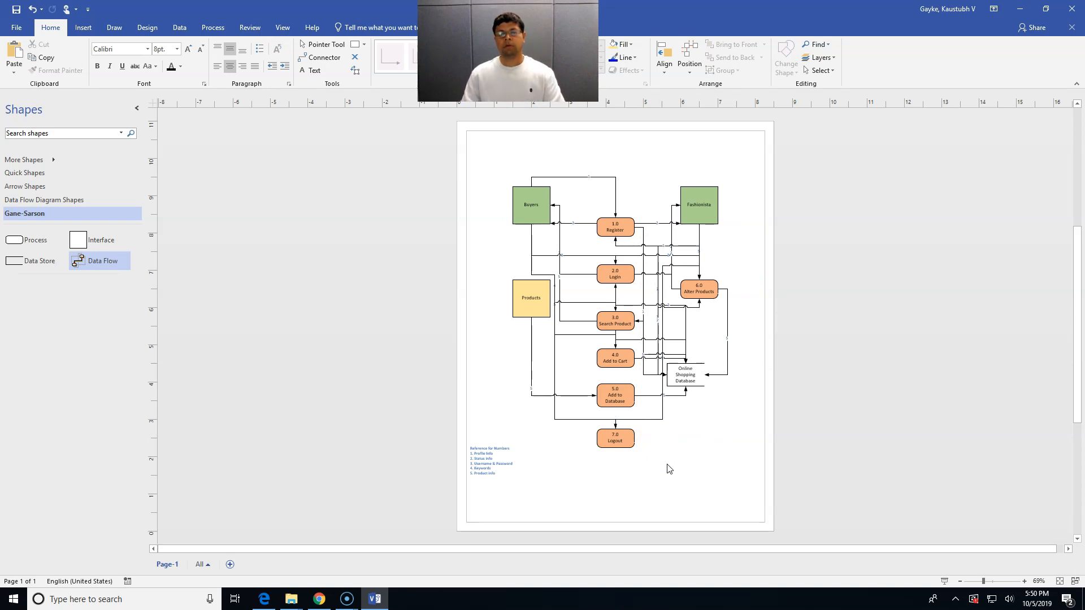
{"action": "left_click", "coordinate": [675, 451]}
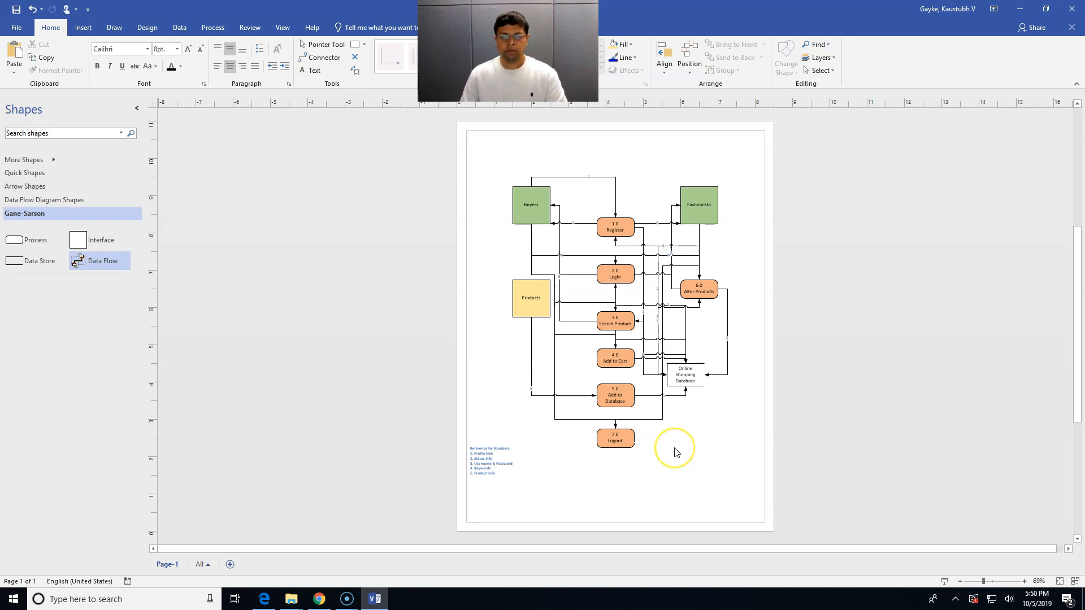
{"action": "scroll", "coordinate": [676, 452], "scroll_direction": "up", "scroll_amount": 1}
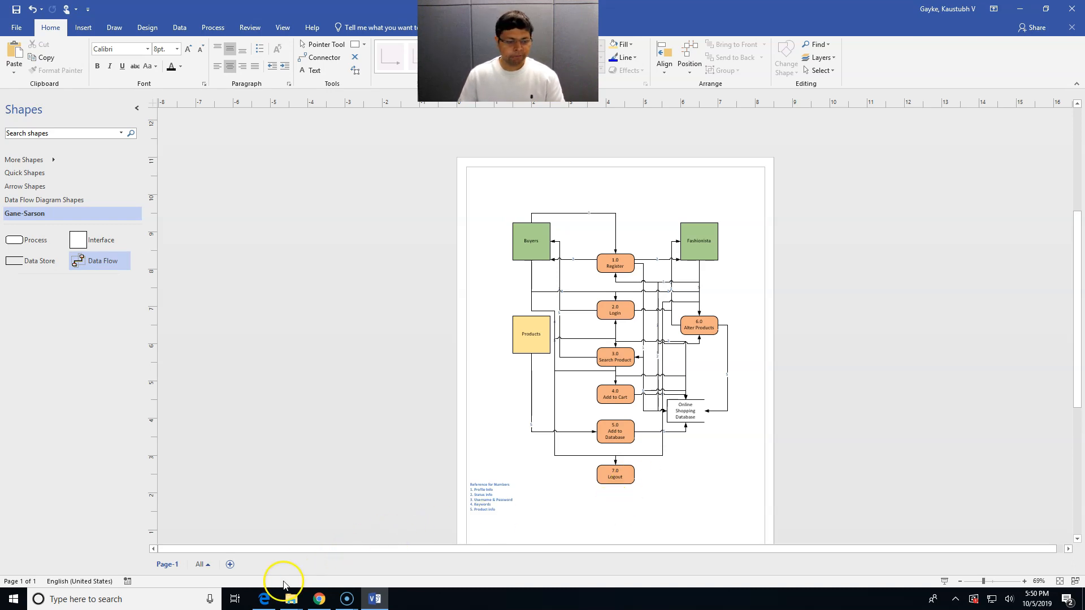
{"action": "left_click", "coordinate": [263, 600]}
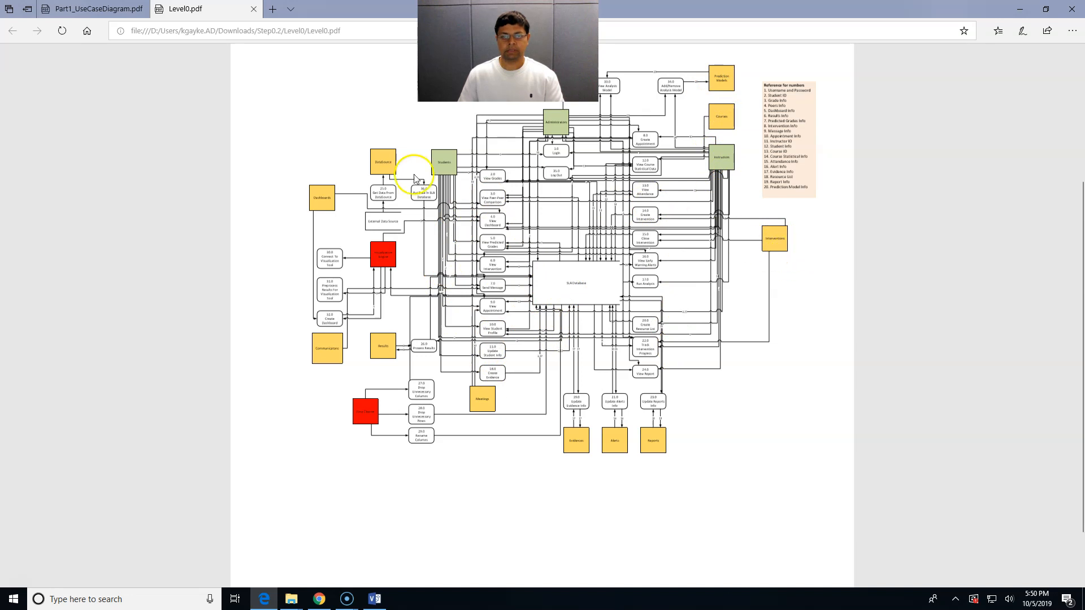
{"action": "left_click", "coordinate": [1020, 9]}
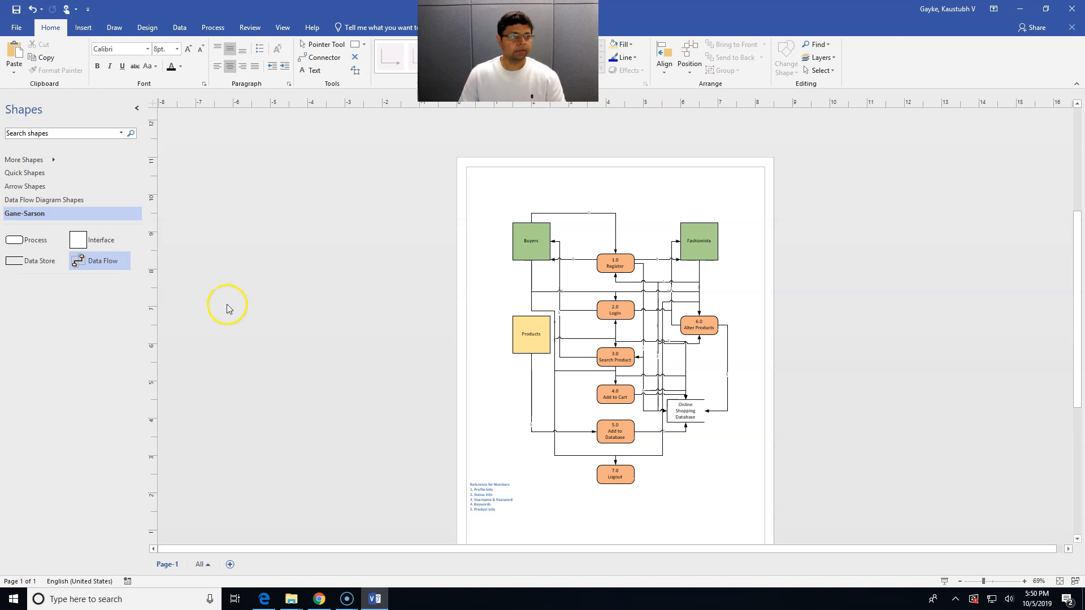
Save the diagram to the Documents folder as the Visio drawing LablLevel0
{"action": "left_click", "coordinate": [15, 28]}
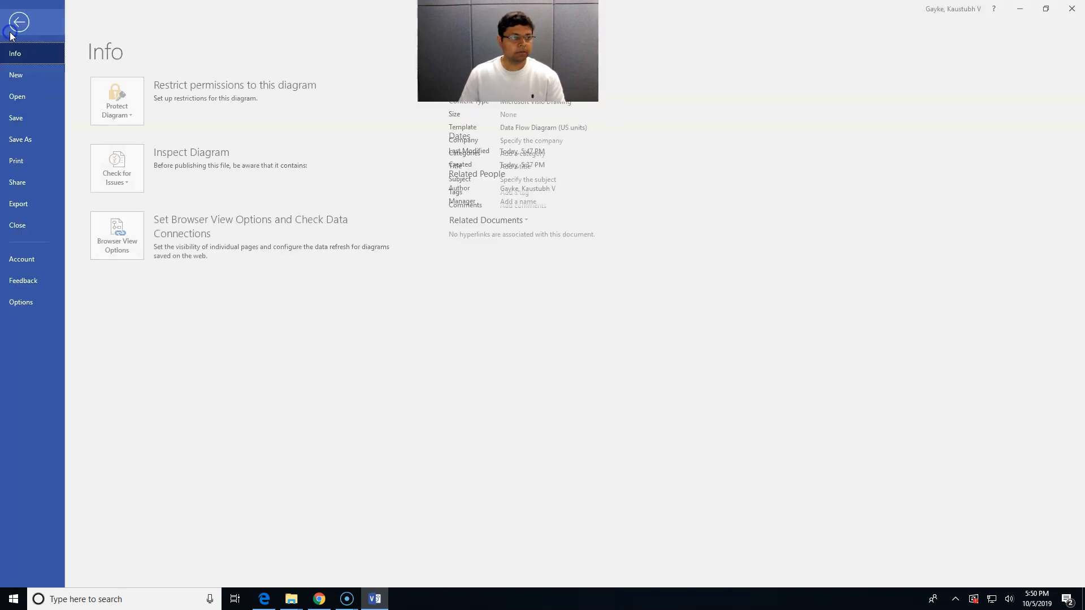
{"action": "left_click", "coordinate": [22, 119]}
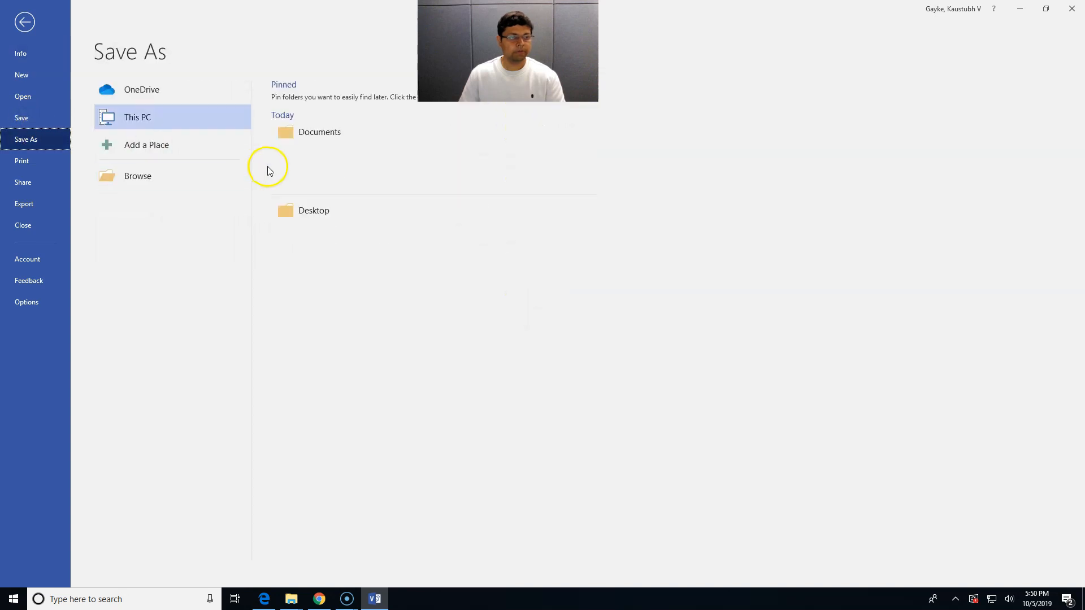
{"action": "left_click", "coordinate": [312, 137]}
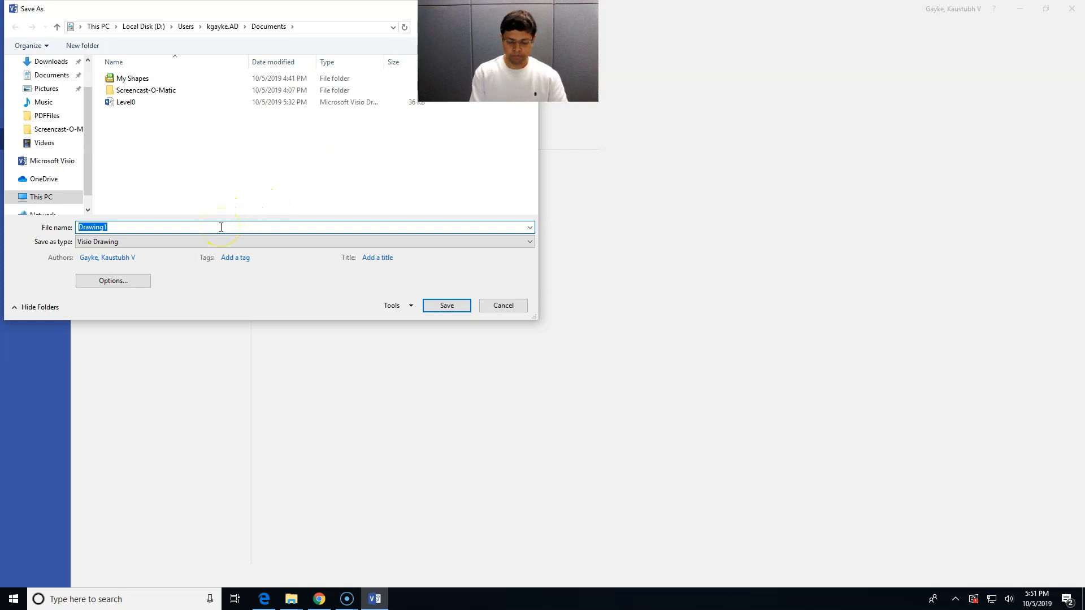
{"action": "type", "text": "Lab1Level0"}
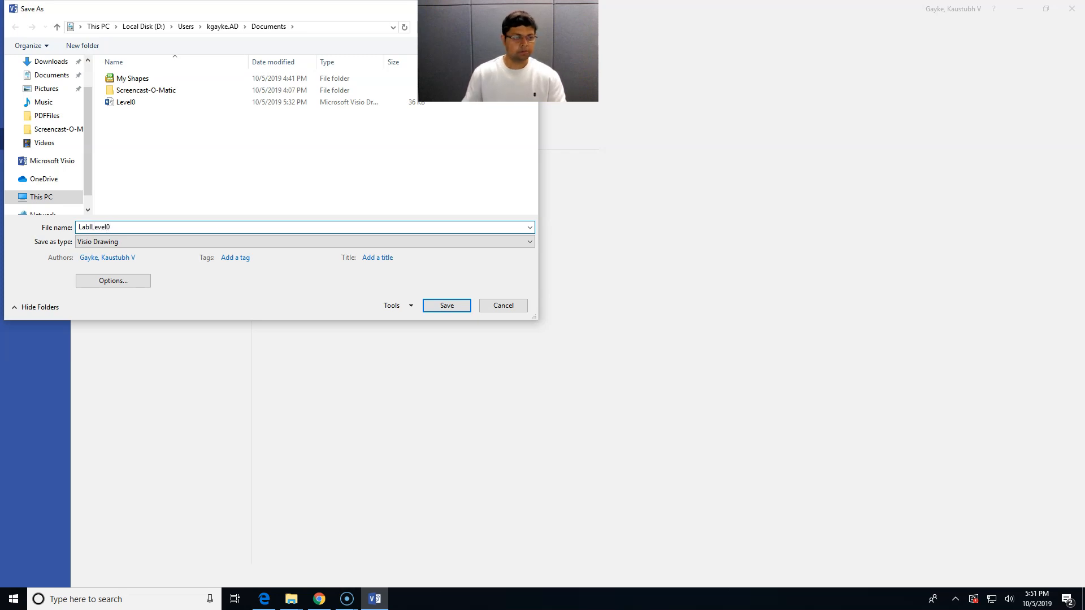
{"action": "left_click", "coordinate": [442, 306]}
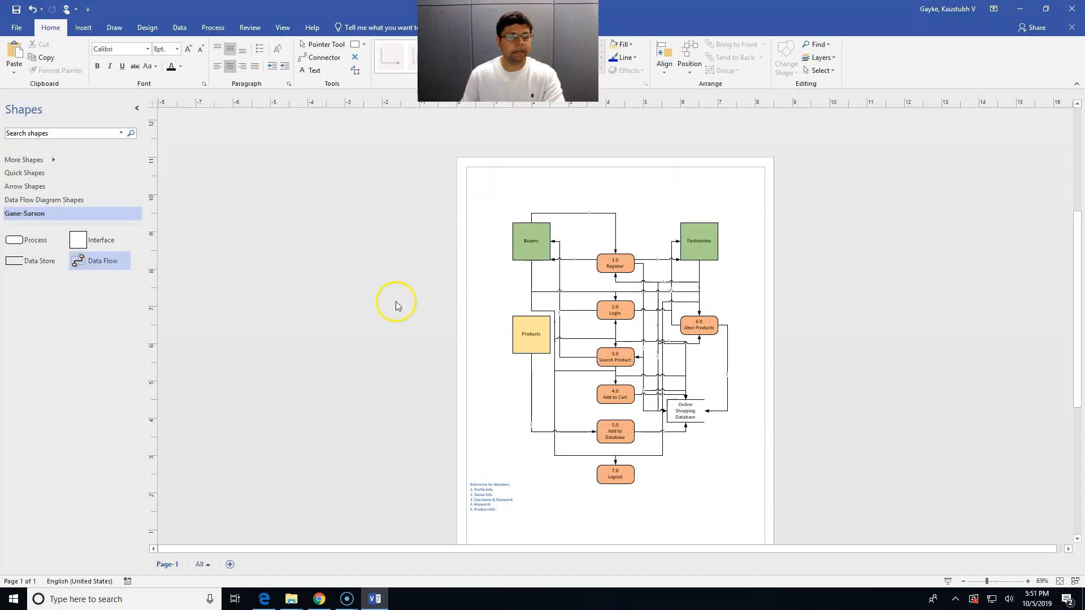
Review the Export > Change File Type formats, then return to the drawing
{"action": "left_click", "coordinate": [10, 28]}
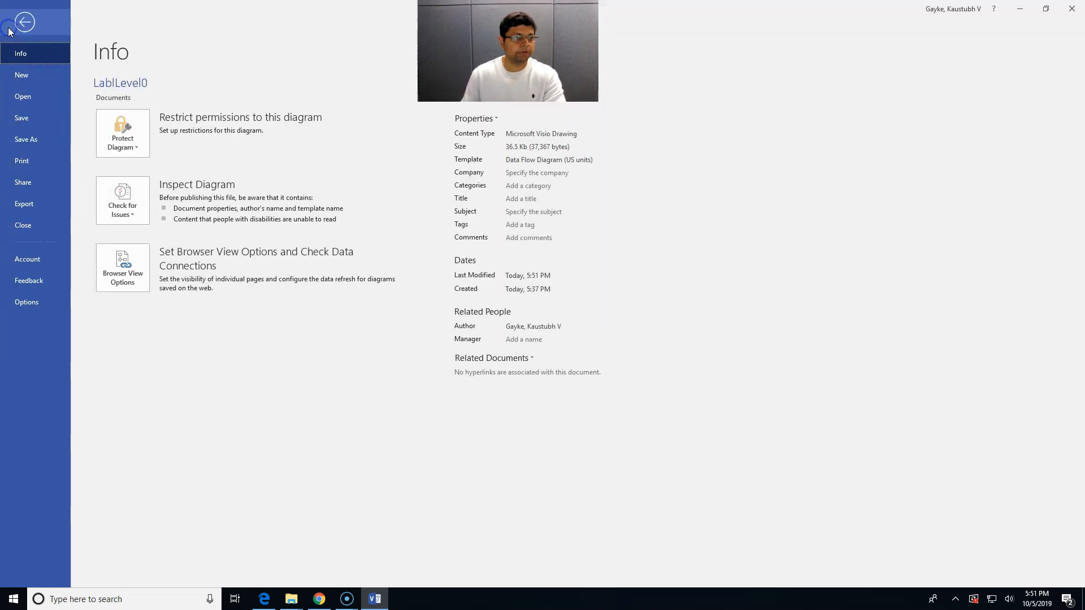
{"action": "left_click", "coordinate": [22, 203]}
{"action": "left_click", "coordinate": [160, 131]}
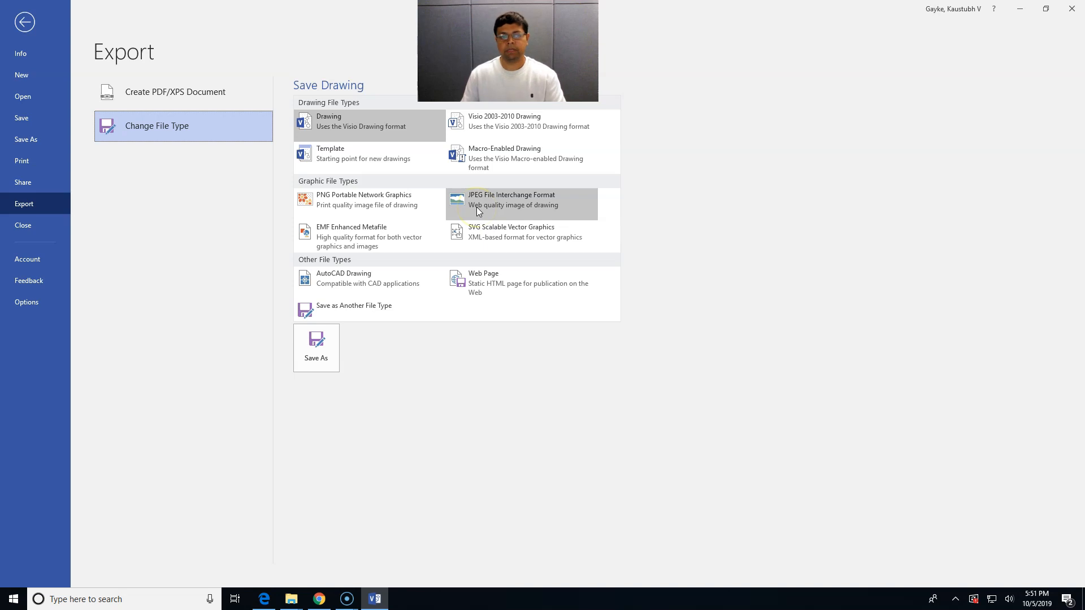
{"action": "left_click", "coordinate": [24, 22]}
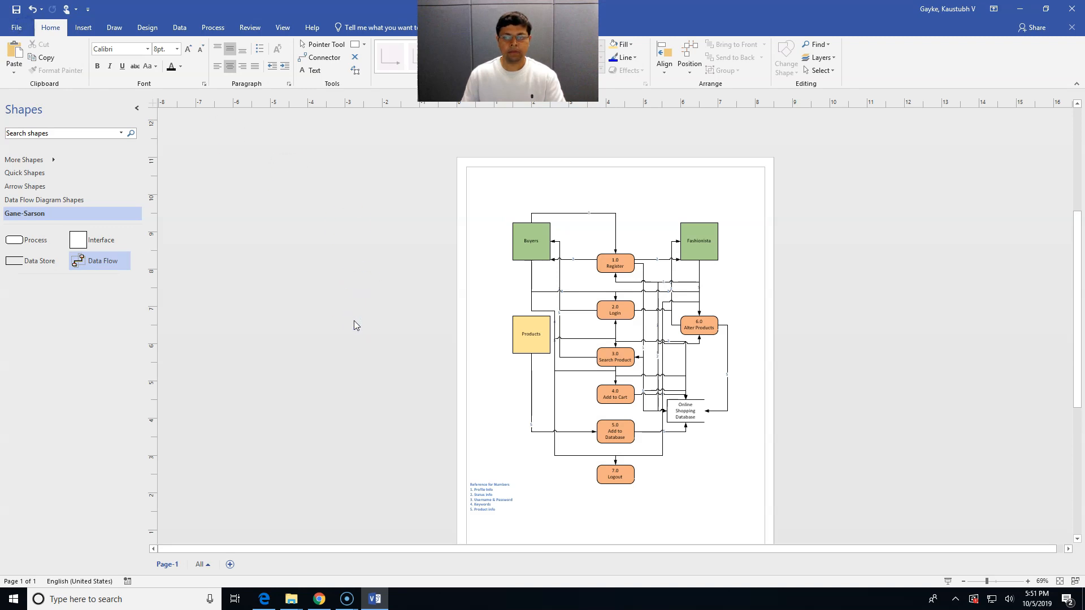